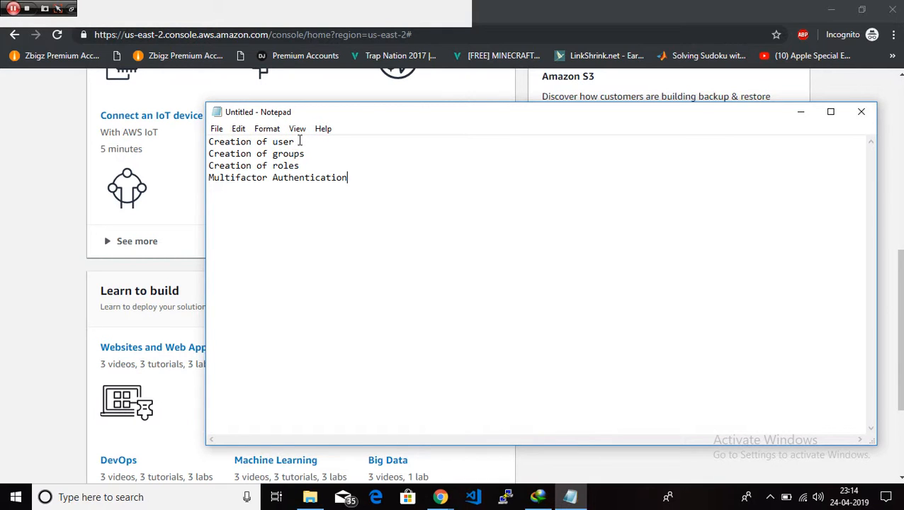
# Review the topic list in the notes: creation of user, groups and roles, and Multifactor Authentication.
pyautogui.moveTo(300, 141); pyautogui.dragTo(210, 142)
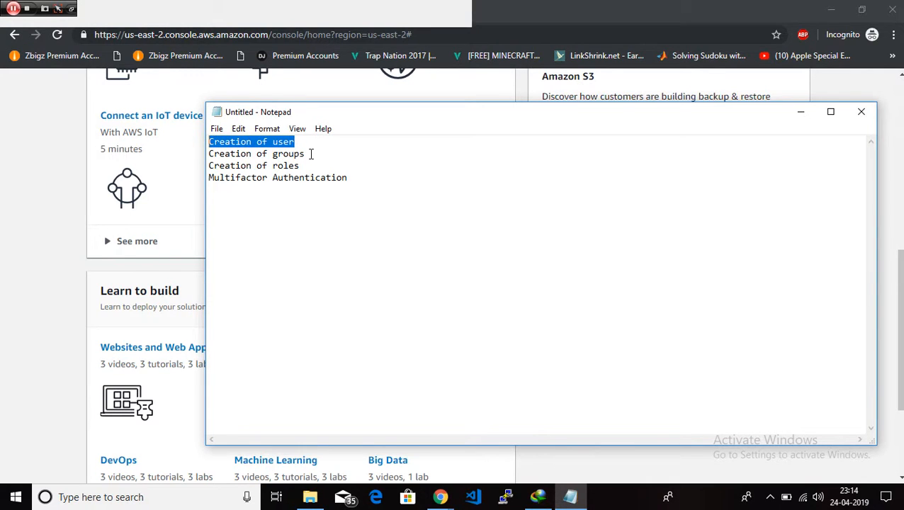
pyautogui.moveTo(309, 153); pyautogui.dragTo(209, 148)
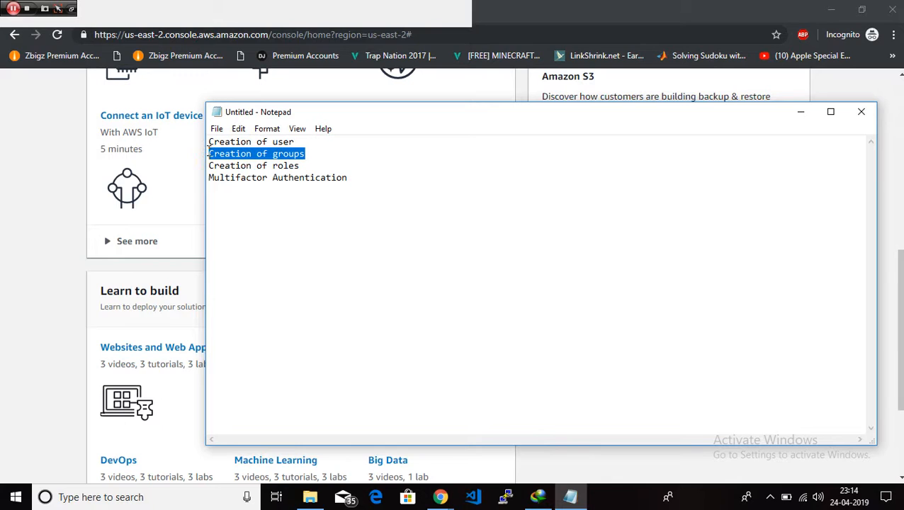
pyautogui.click(328, 153)
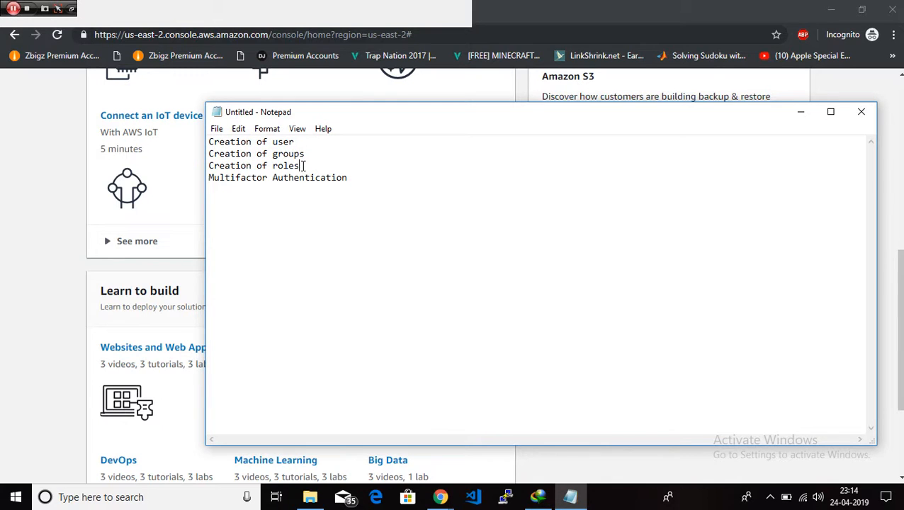
pyautogui.moveTo(301, 166); pyautogui.dragTo(207, 166)
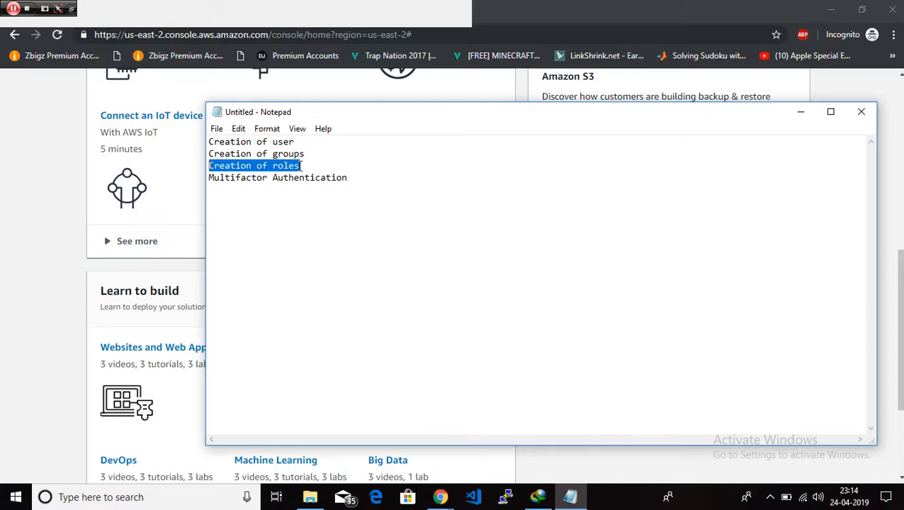
pyautogui.click(303, 165)
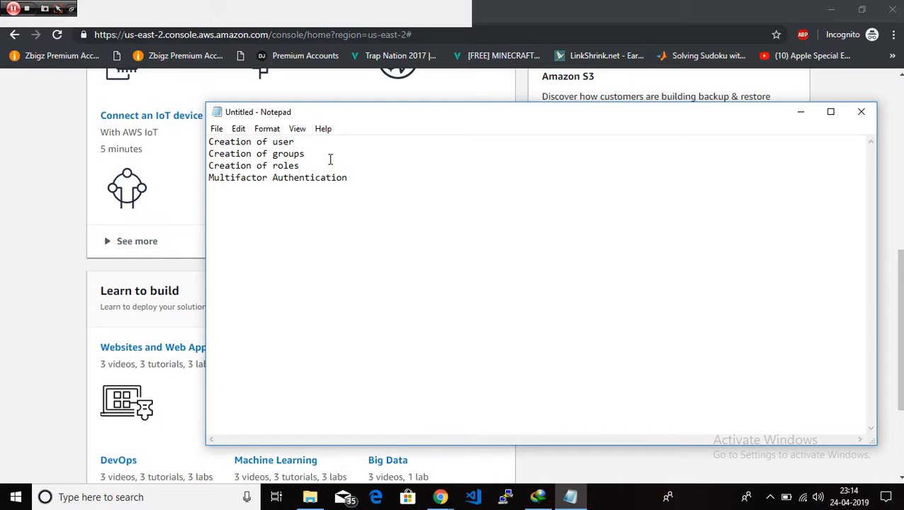
pyautogui.click(324, 156)
pyautogui.click(304, 166)
pyautogui.moveTo(349, 176); pyautogui.dragTo(210, 176)
pyautogui.click(377, 175)
pyautogui.click(335, 166)
pyautogui.click(22, 10)
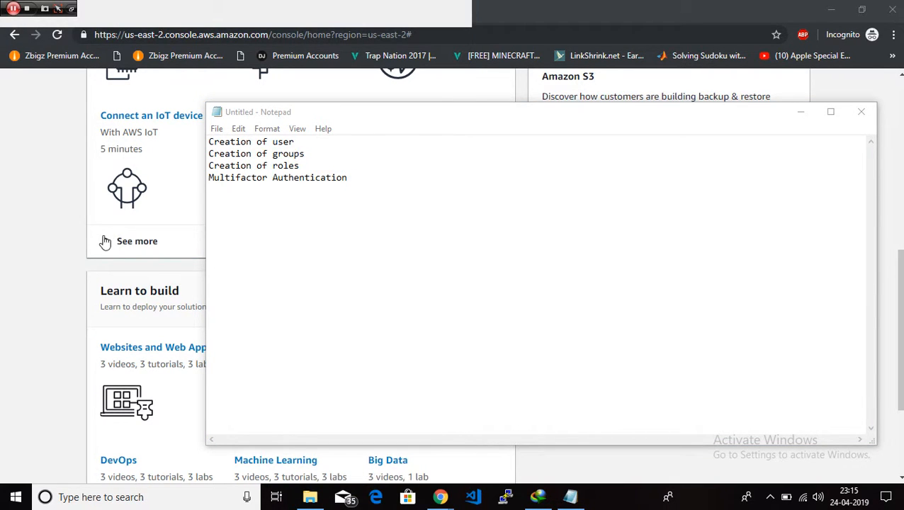
# Switch to the AWS Management Console and look through the full list of AWS services.
pyautogui.click(45, 212)
pyautogui.scroll(3, 46, 211)
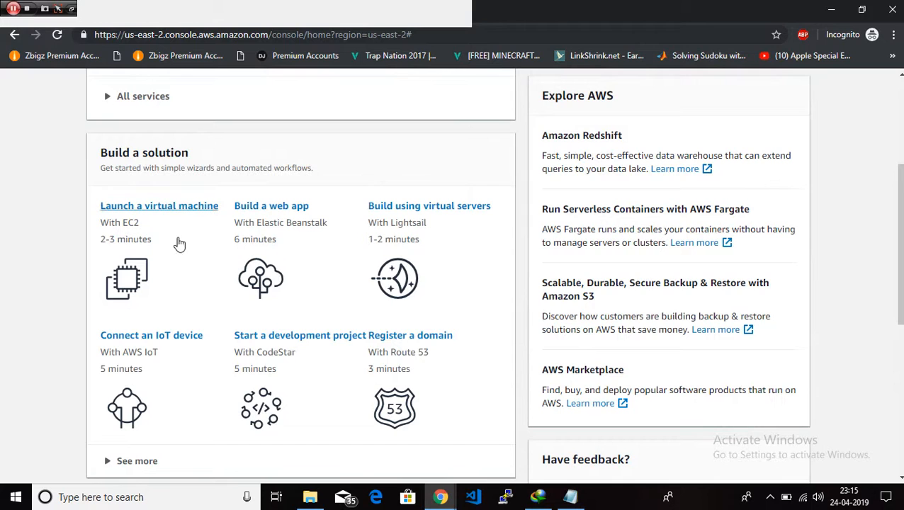
pyautogui.scroll(3, 191, 163)
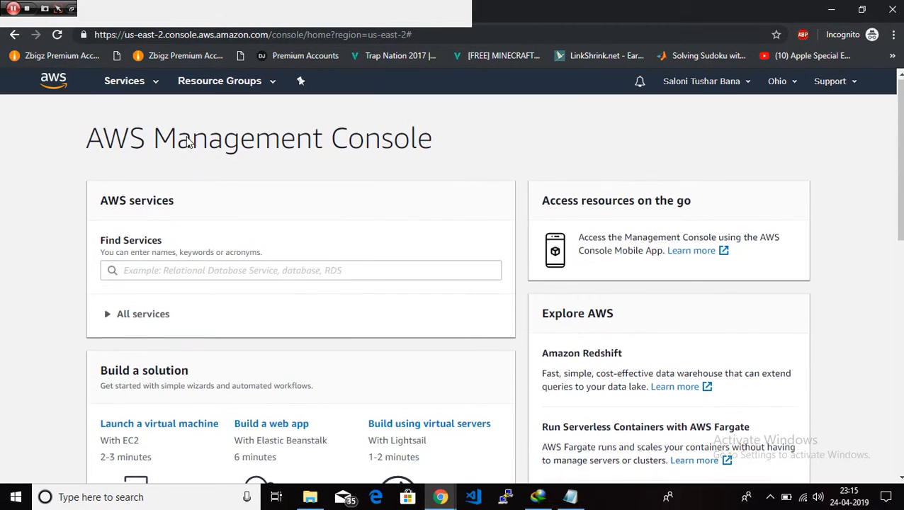
pyautogui.scroll(-1, 224, 292)
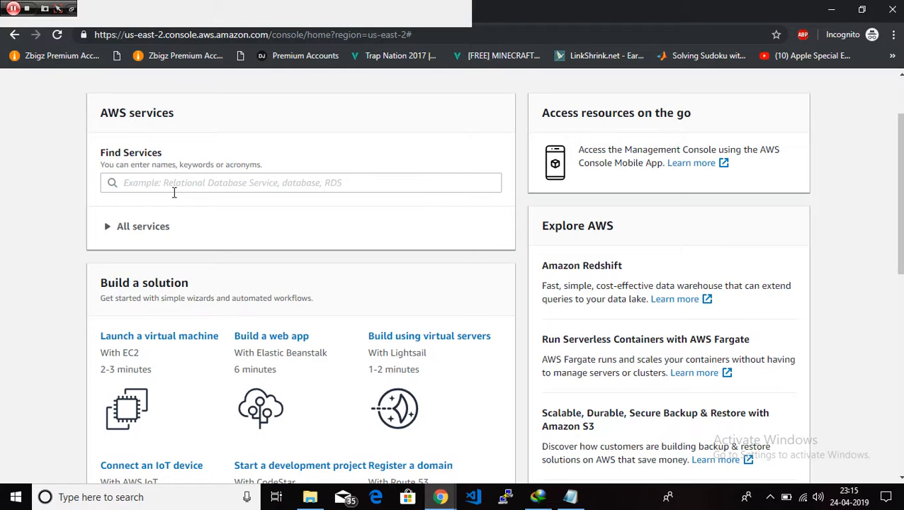
pyautogui.scroll(1, 129, 109)
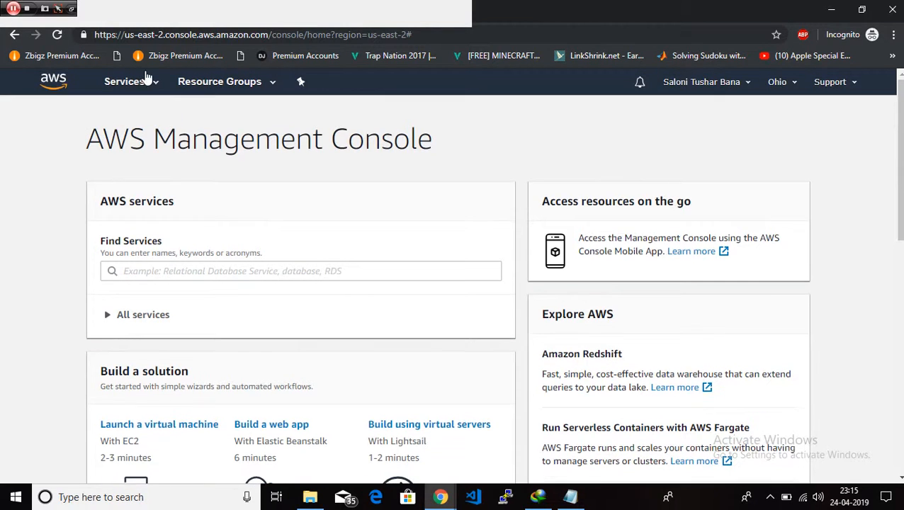
pyautogui.click(126, 82)
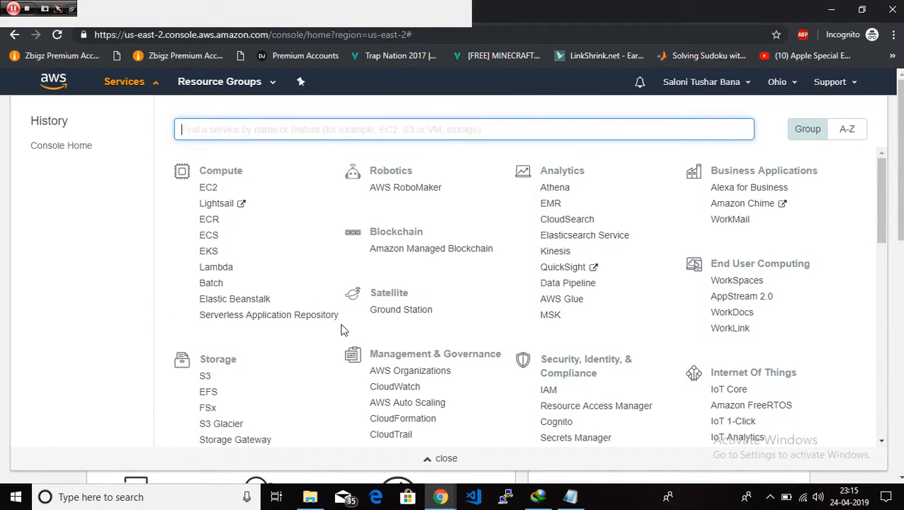
pyautogui.scroll(-2, 475, 293)
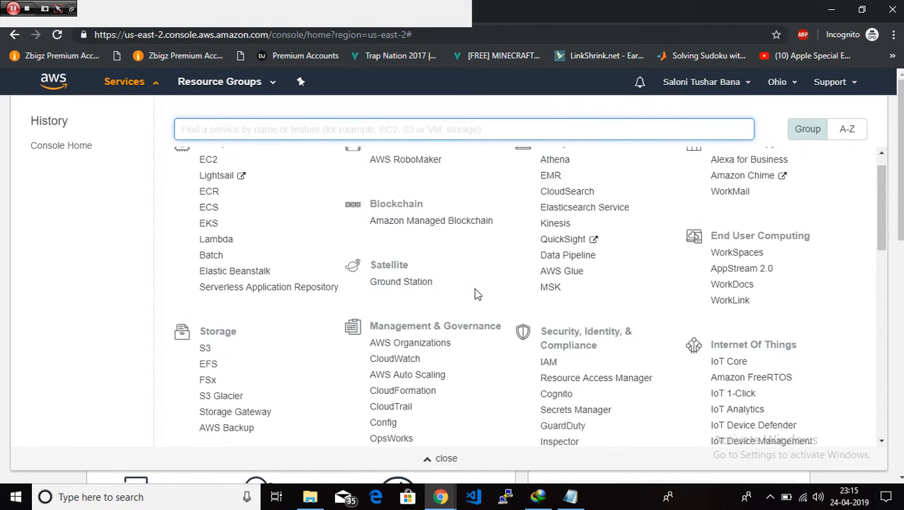
pyautogui.scroll(-1, 476, 293)
pyautogui.scroll(-2, 422, 327)
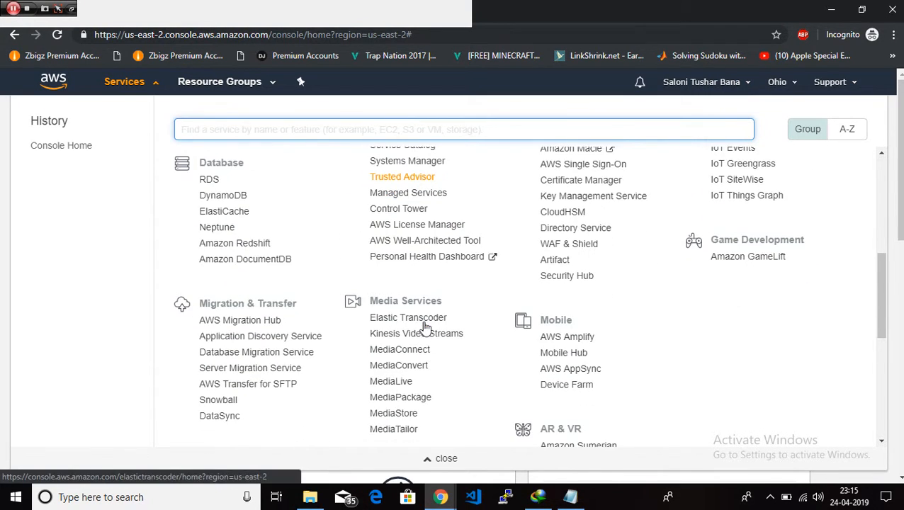
pyautogui.scroll(-3, 353, 338)
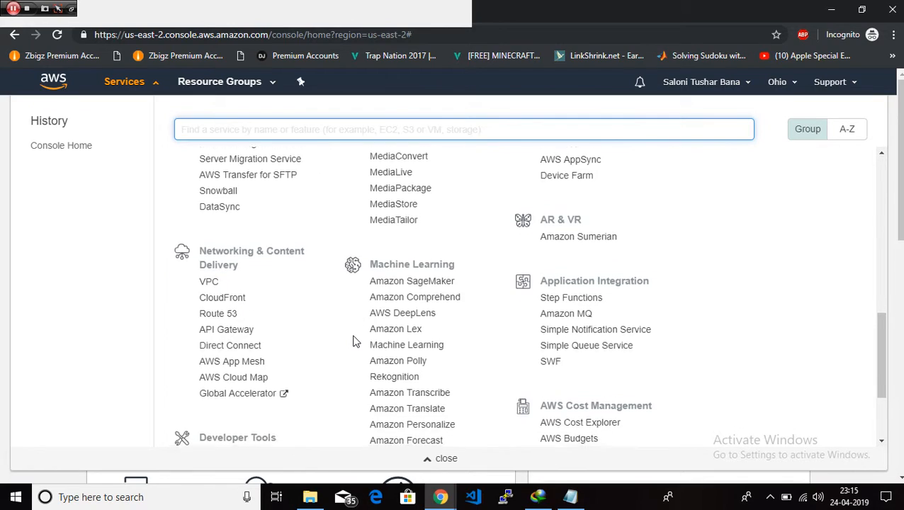
pyautogui.scroll(-1, 353, 338)
pyautogui.scroll(9, 352, 338)
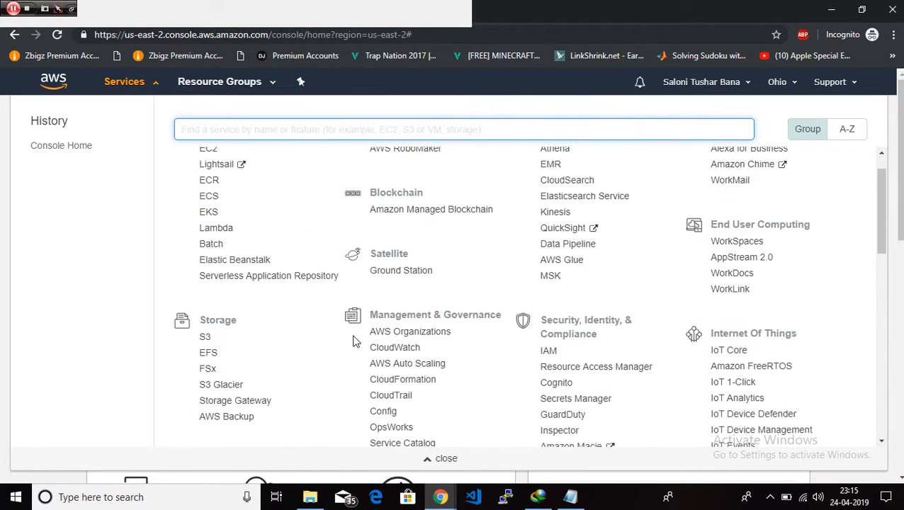
pyautogui.scroll(1, 352, 338)
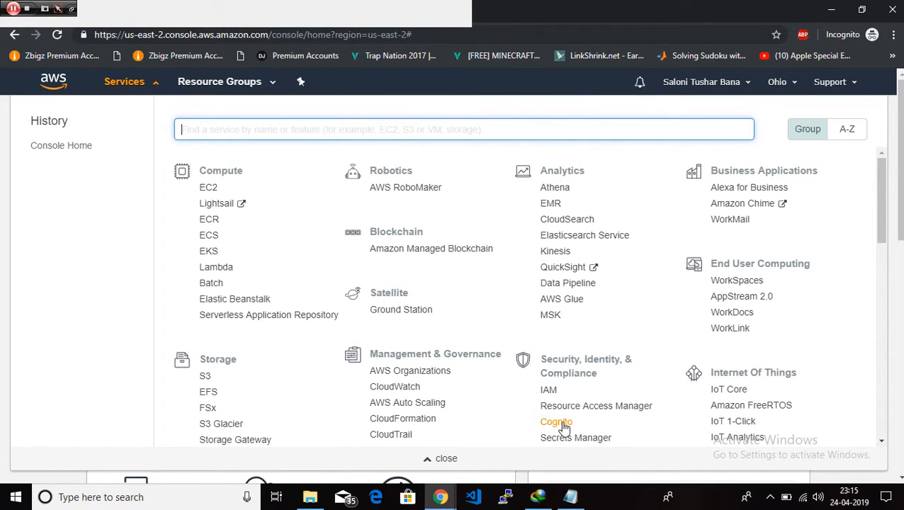
# Open the IAM service under Security, Identity, & Compliance and go to its list of users.
pyautogui.moveTo(540, 358); pyautogui.dragTo(607, 373)
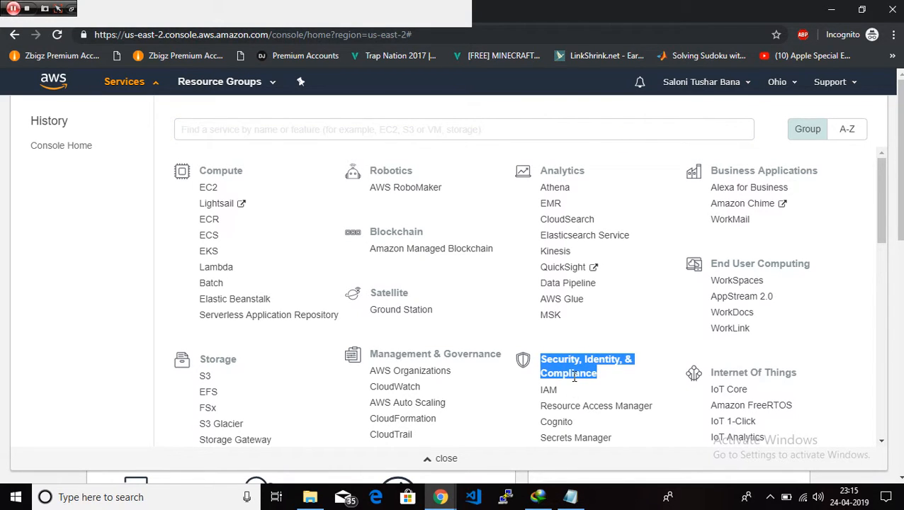
pyautogui.click(573, 379)
pyautogui.click(548, 390)
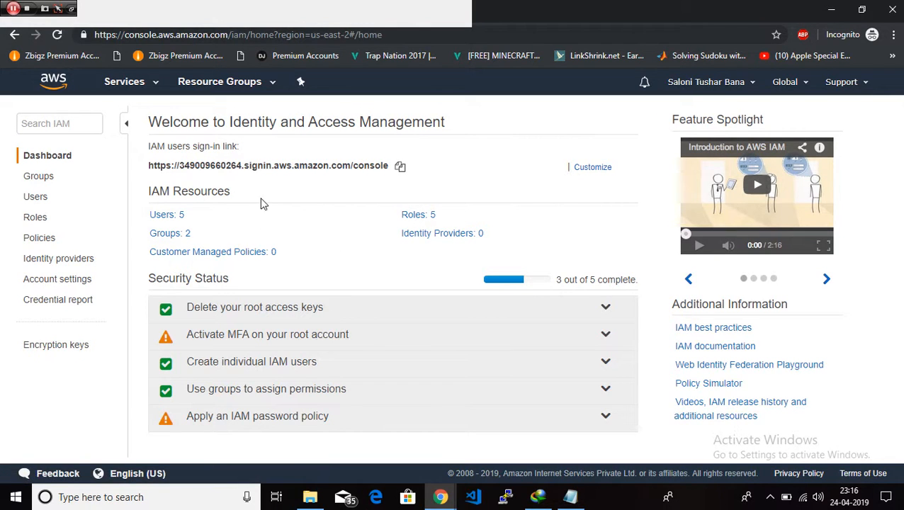
pyautogui.click(166, 214)
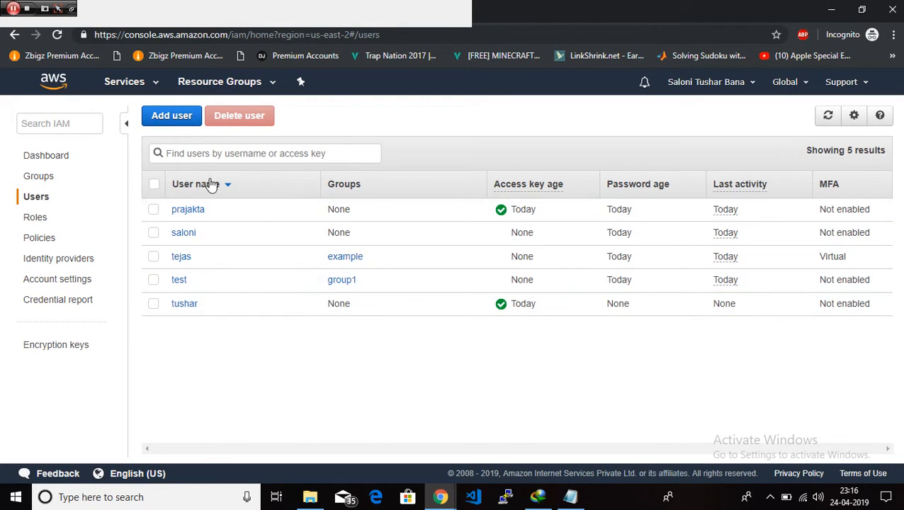
# Start adding a new IAM user with the user name test123.
pyautogui.click(171, 116)
pyautogui.click(340, 233)
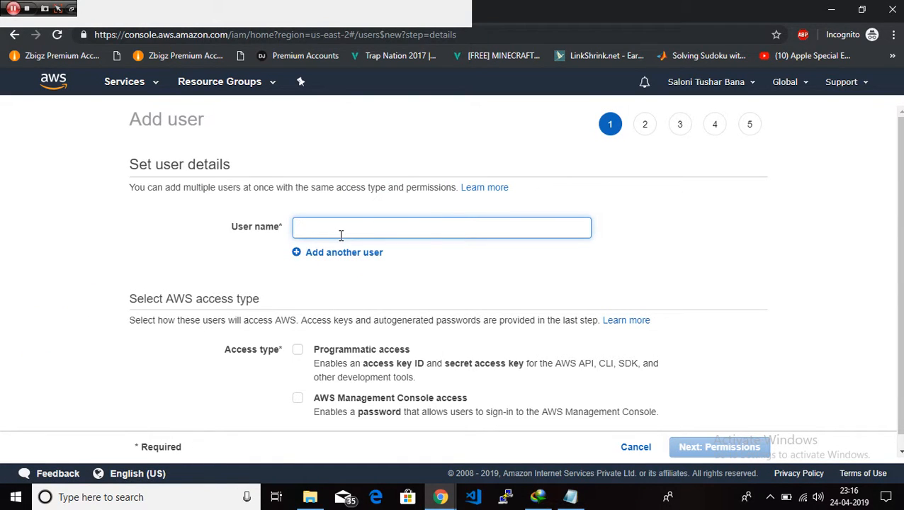
pyautogui.write('te')
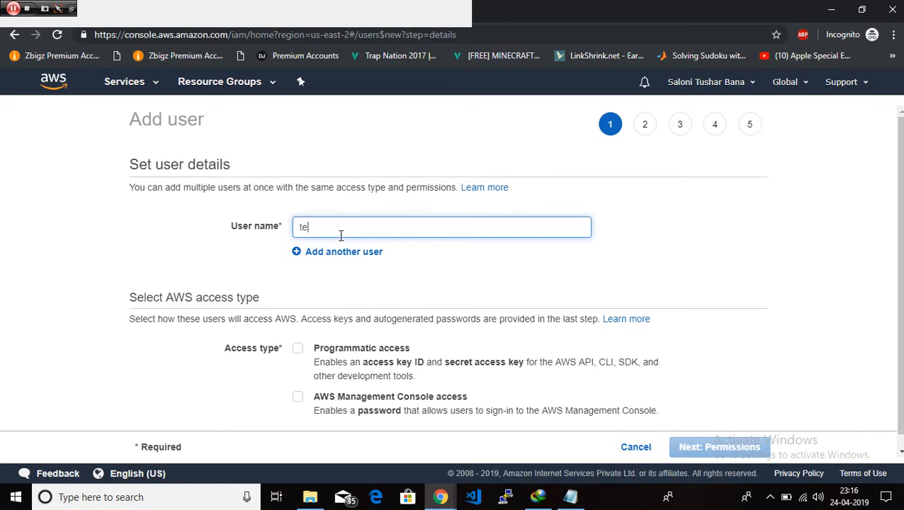
pyautogui.write('st123')
# Give the new user AWS Management Console access and enter a custom console password.
pyautogui.scroll(-1, 343, 347)
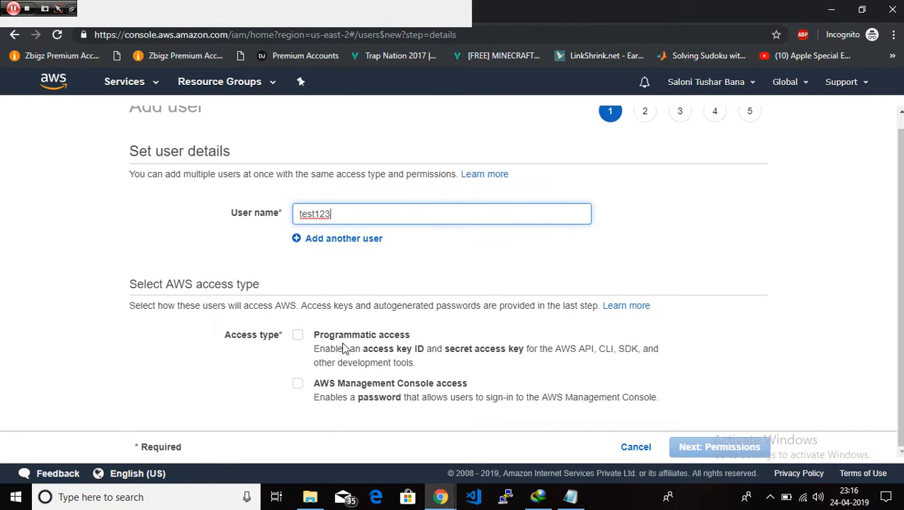
pyautogui.click(298, 384)
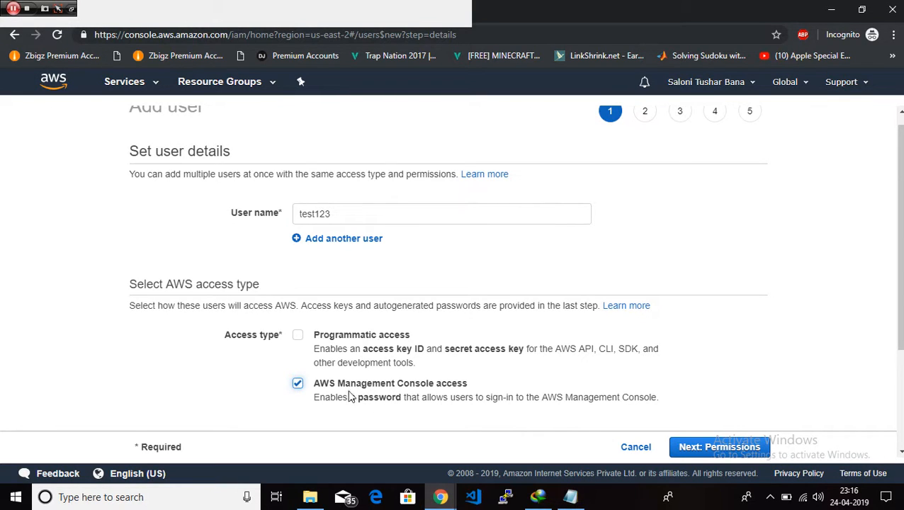
pyautogui.scroll(-2, 418, 383)
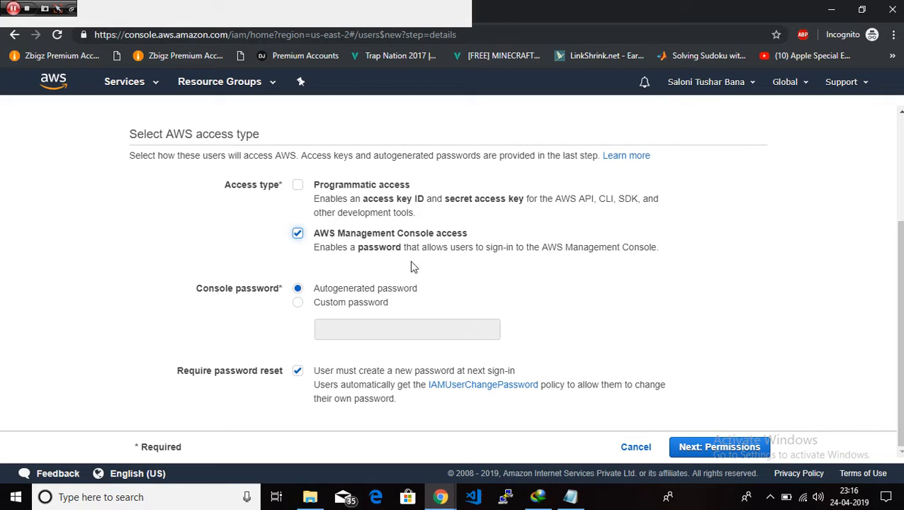
pyautogui.click(301, 303)
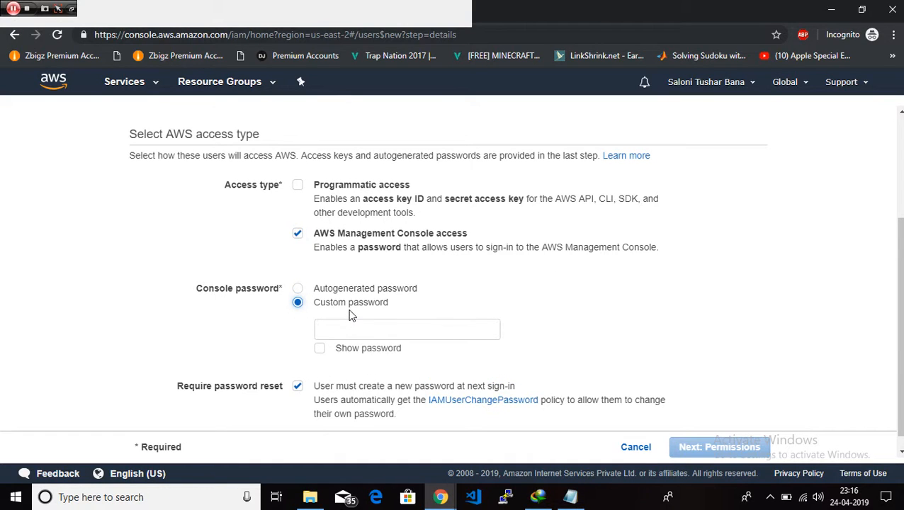
pyautogui.click(362, 290)
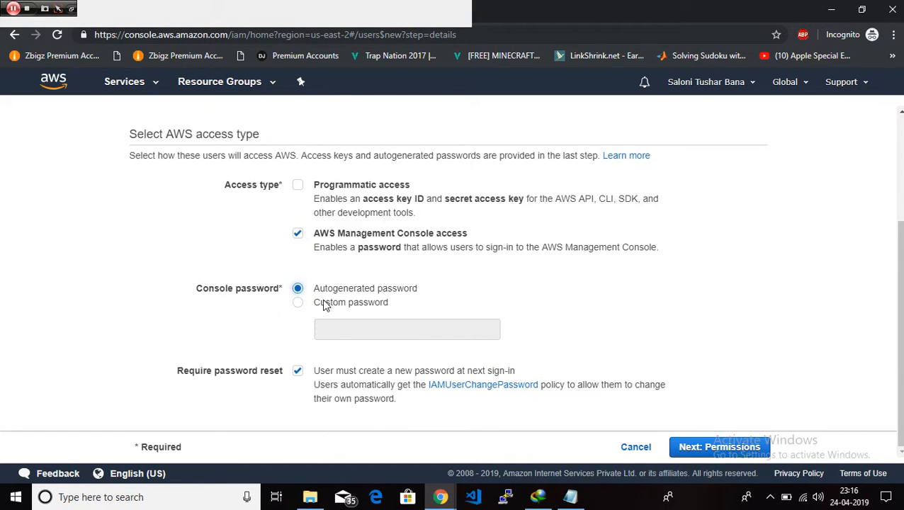
pyautogui.click(347, 303)
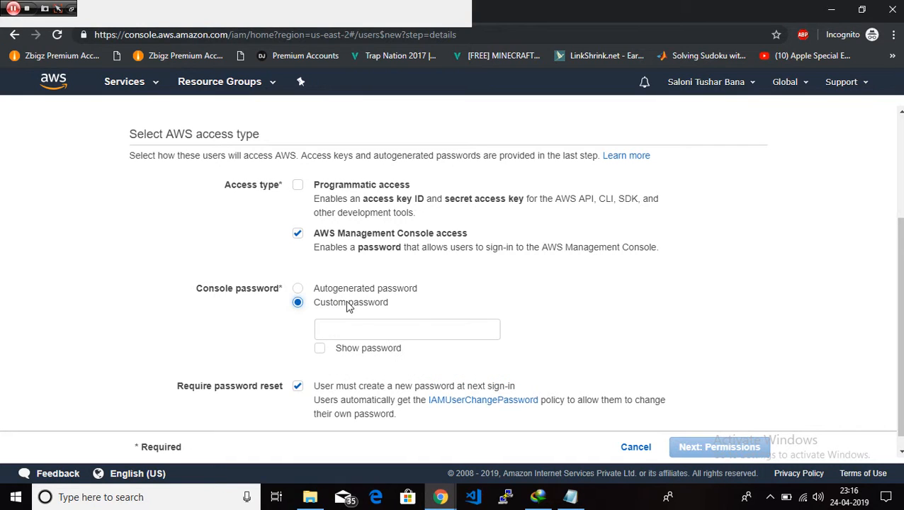
pyautogui.click(349, 321)
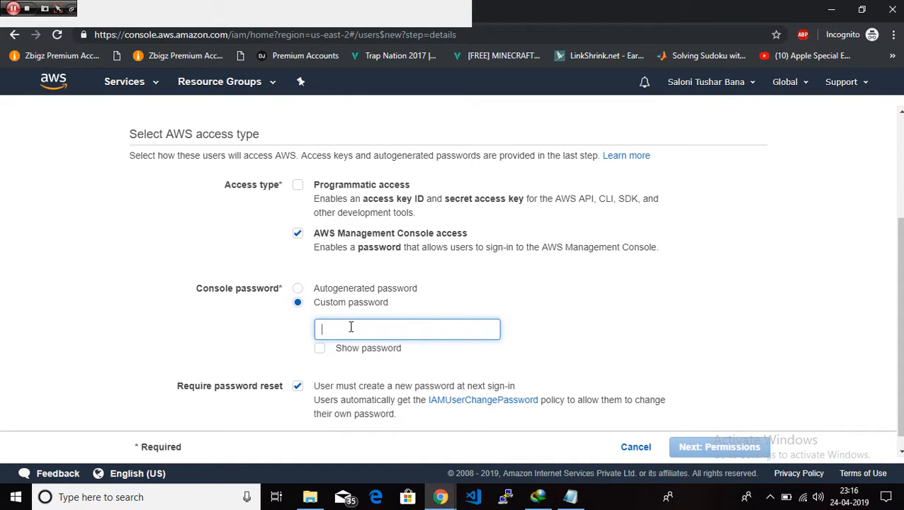
pyautogui.write('•')
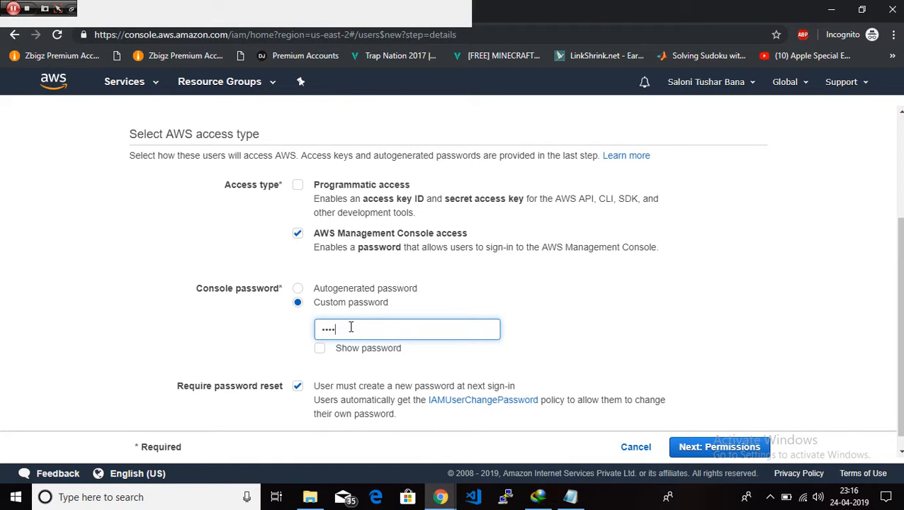
# Remove the requirement to create a new password at next sign-in and proceed to the permissions stage.
pyautogui.scroll(-1, 391, 353)
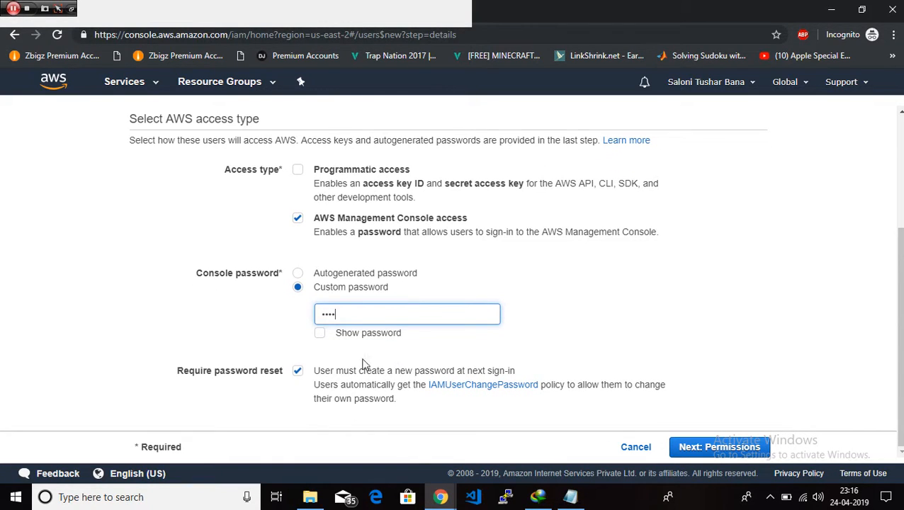
pyautogui.click(299, 372)
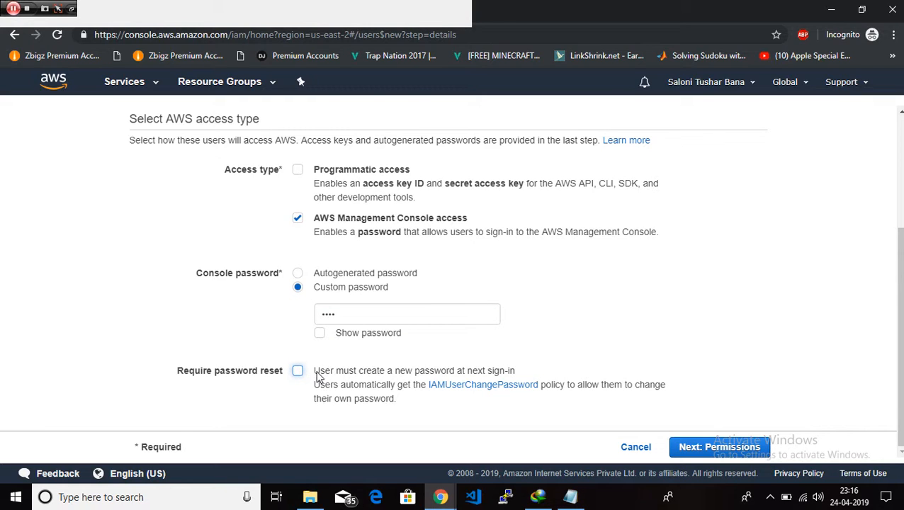
pyautogui.moveTo(314, 375); pyautogui.dragTo(405, 379)
pyautogui.click(356, 371)
pyautogui.click(686, 446)
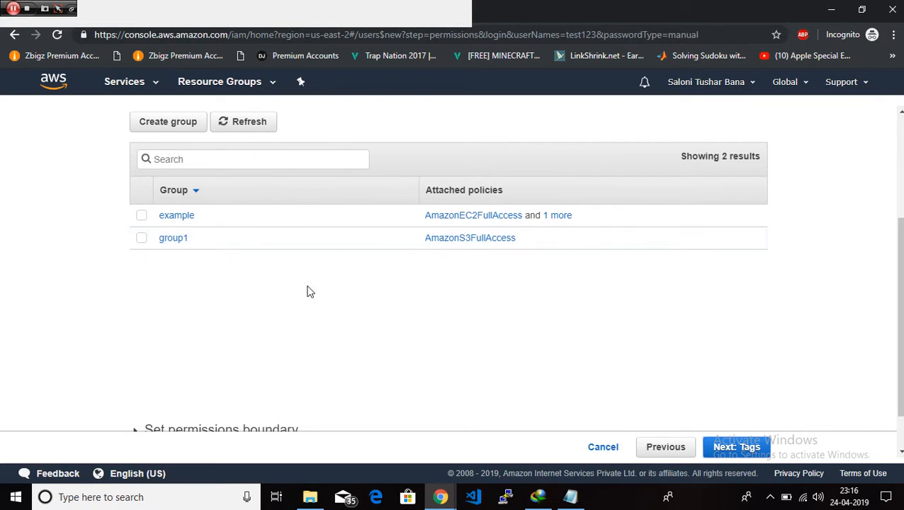
pyautogui.scroll(3, 368, 330)
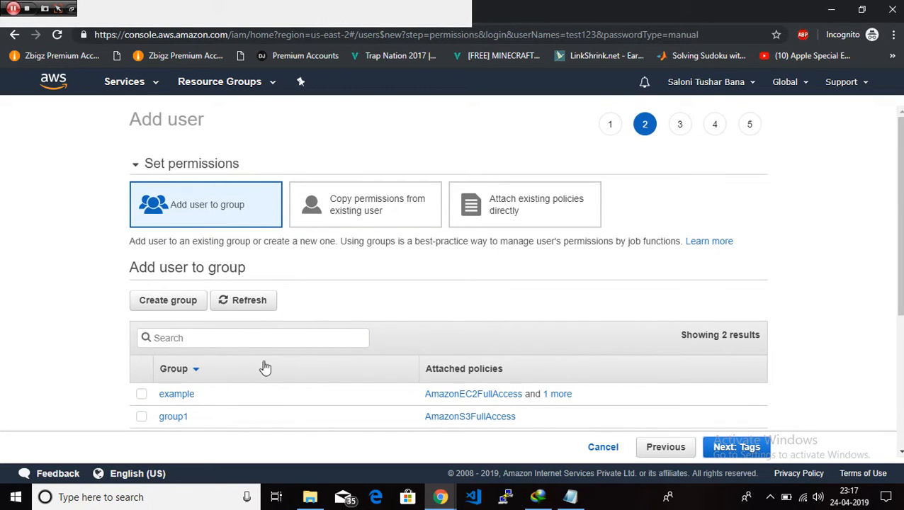
pyautogui.scroll(-1, 197, 402)
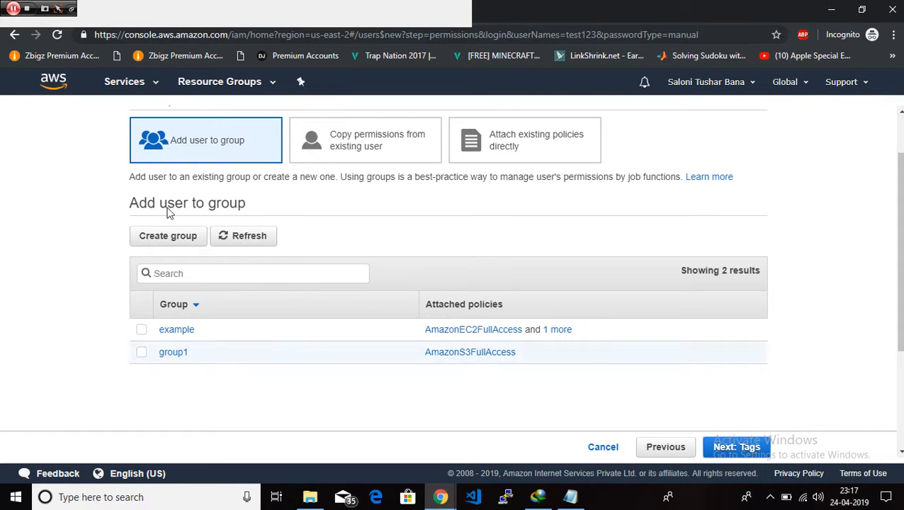
pyautogui.click(14, 8)
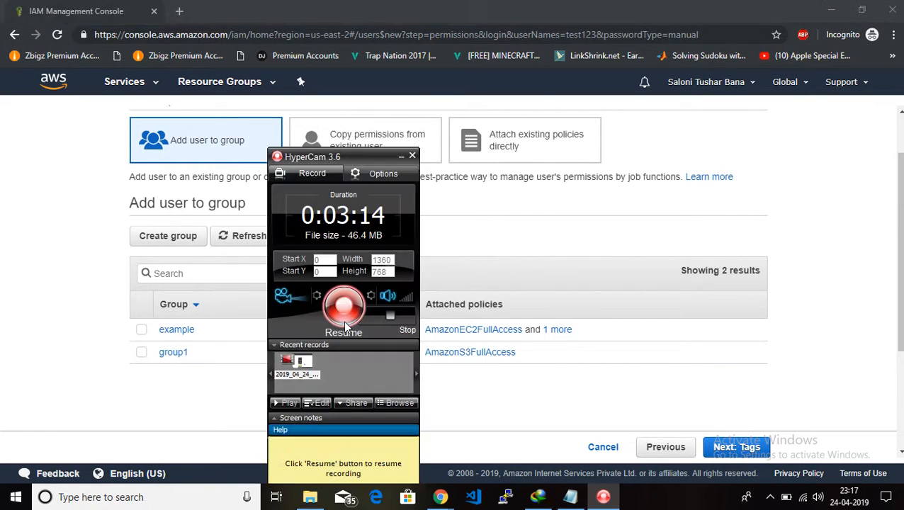
# Attach the existing AdministratorAccess policy directly to the new user and proceed to the tags stage.
pyautogui.click(344, 304)
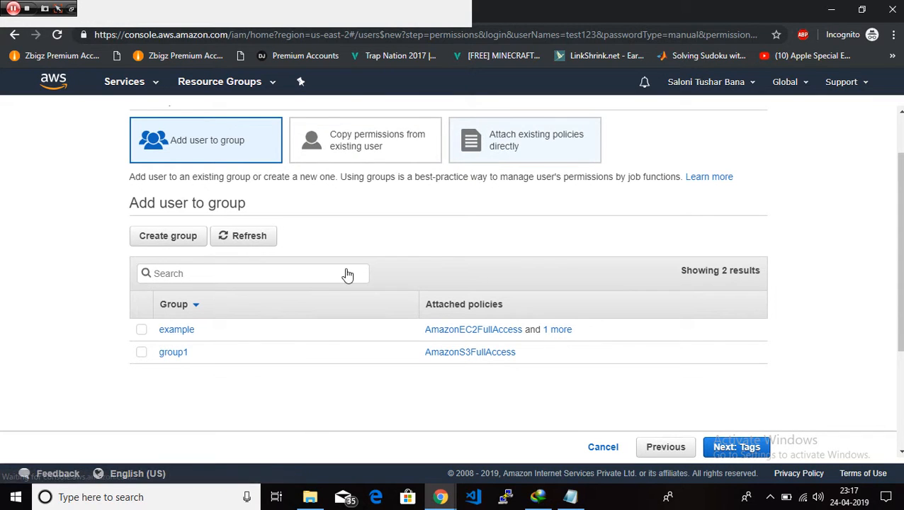
pyautogui.click(502, 148)
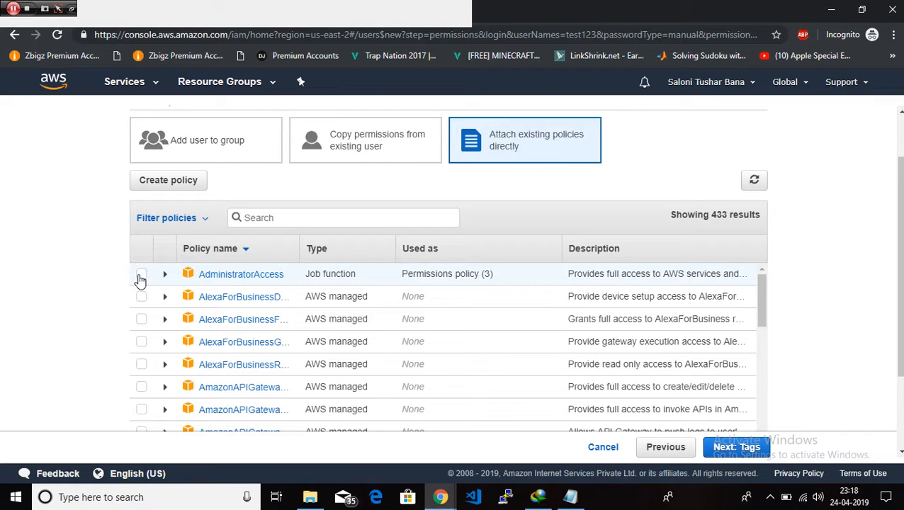
pyautogui.click(140, 281)
pyautogui.scroll(-2, 82, 275)
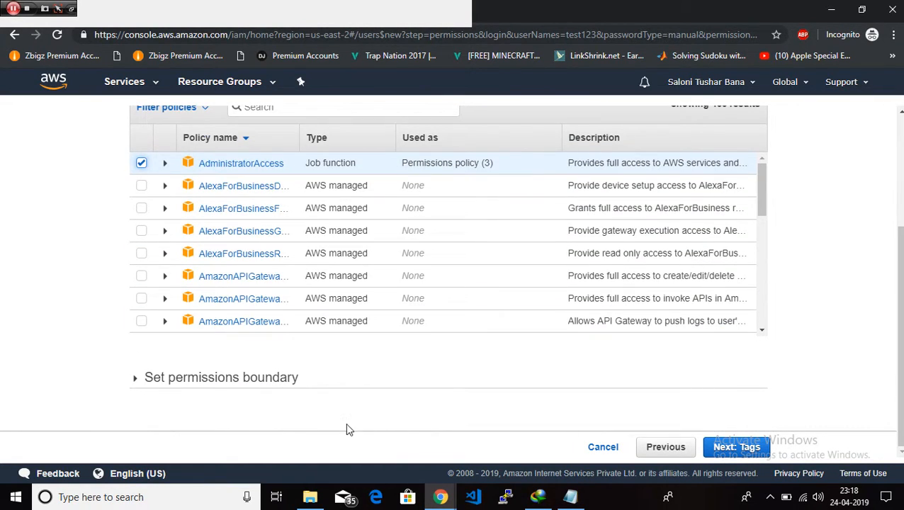
pyautogui.click(719, 448)
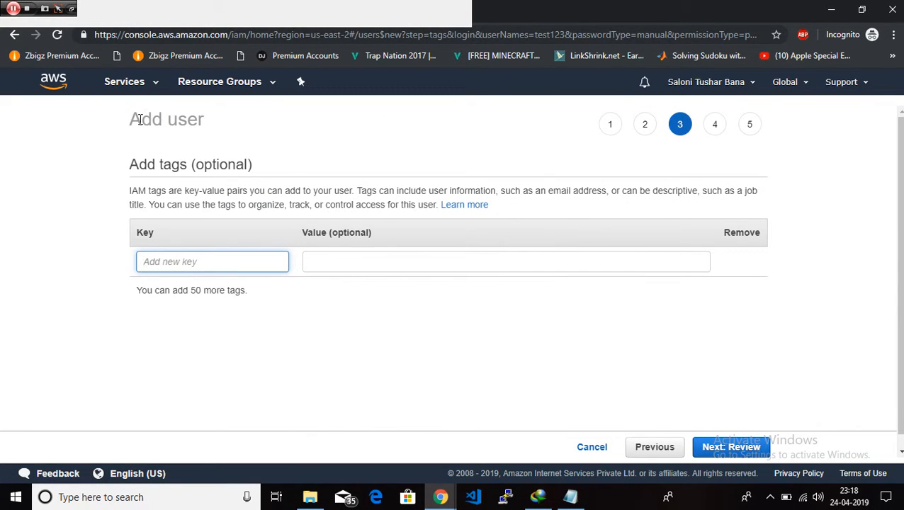
# Skip adding tags, review the details and permissions summary of test123, and create the user.
pyautogui.click(153, 162)
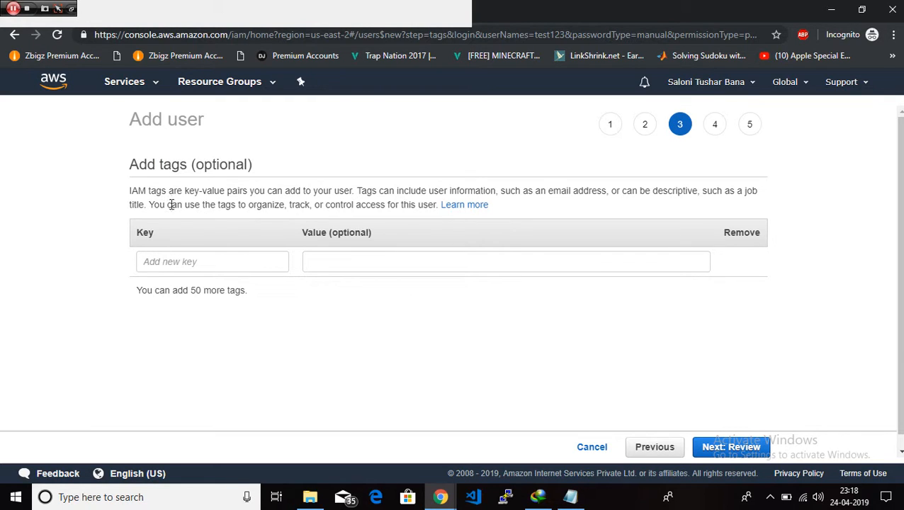
pyautogui.click(706, 447)
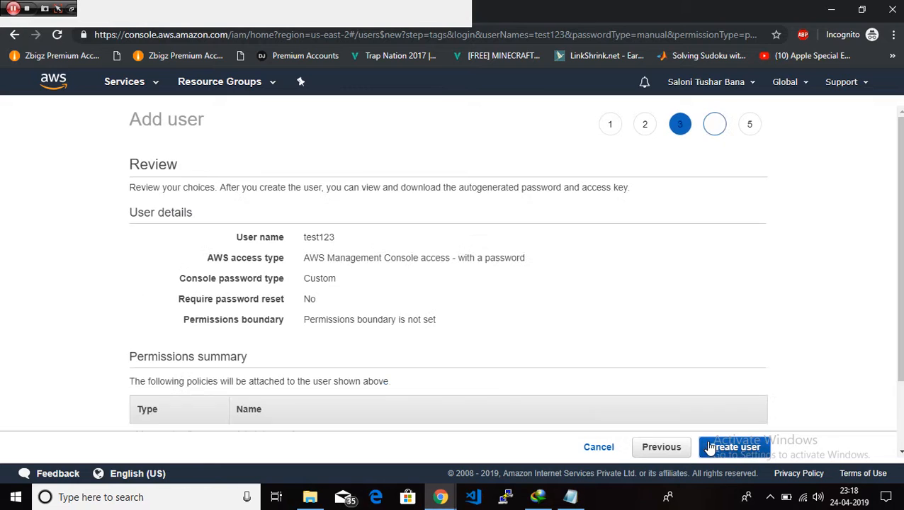
pyautogui.scroll(-2, 307, 301)
pyautogui.scroll(2, 306, 301)
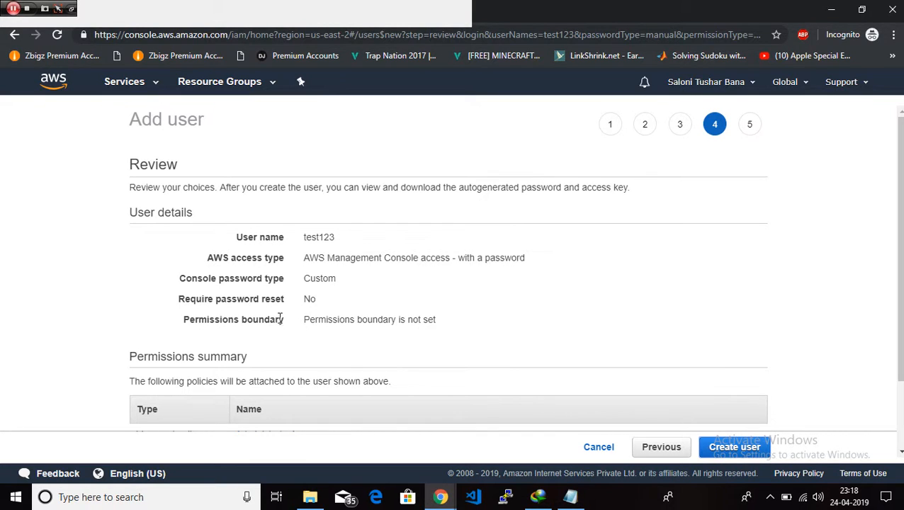
pyautogui.scroll(-2, 468, 374)
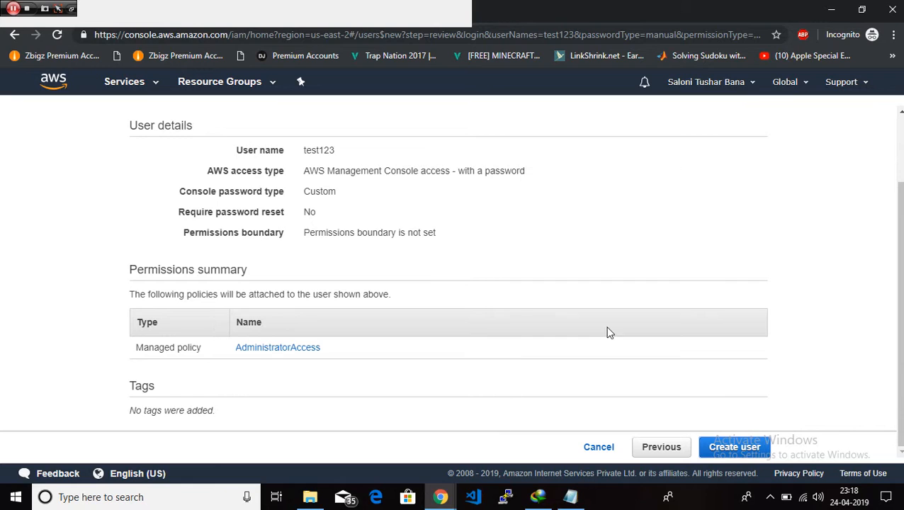
pyautogui.click(719, 447)
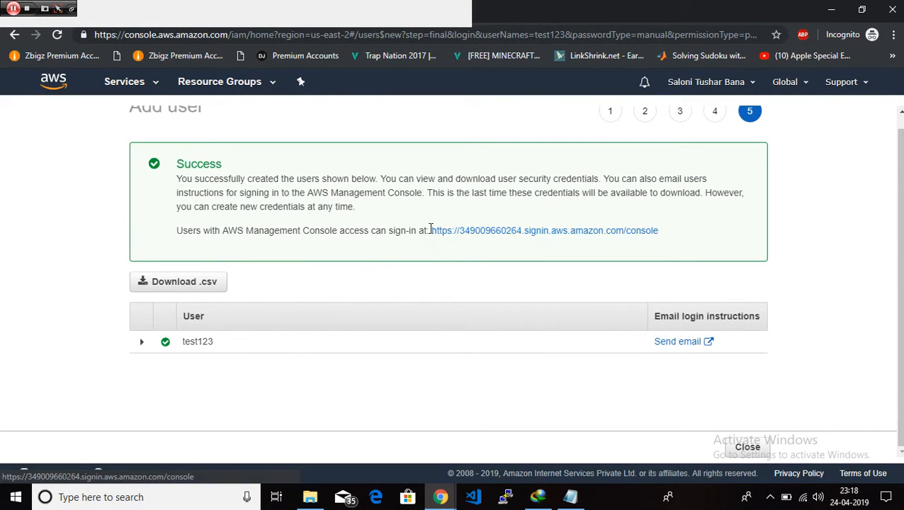
# Select and copy the AWS Management Console sign-in link from the success message.
pyautogui.moveTo(430, 228); pyautogui.dragTo(626, 235)
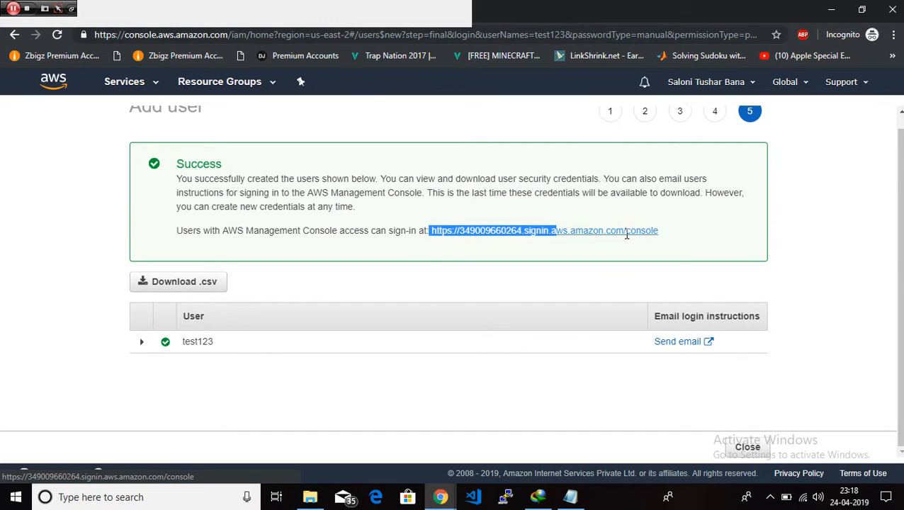
pyautogui.click(671, 245)
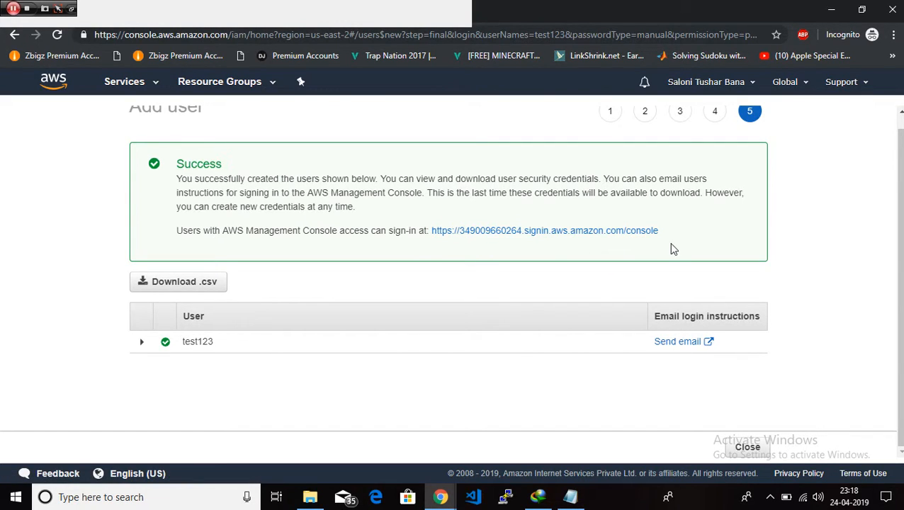
pyautogui.moveTo(660, 230); pyautogui.dragTo(433, 231)
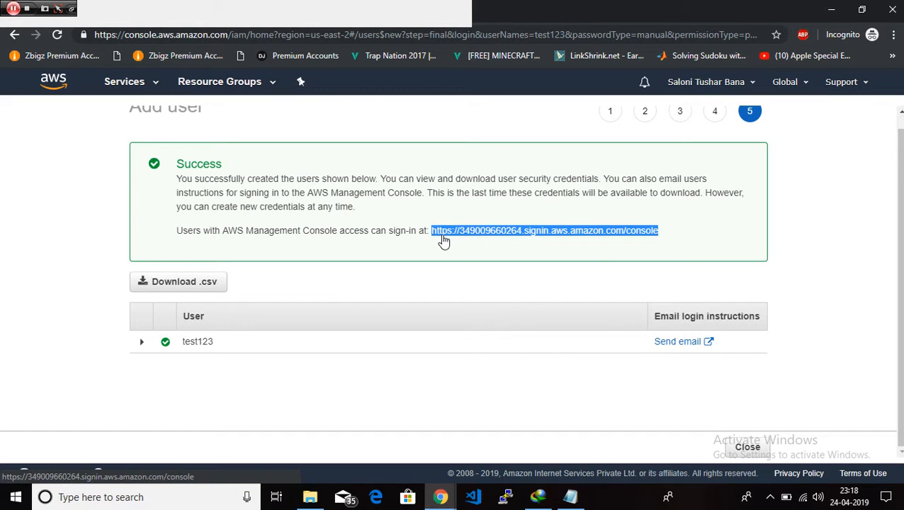
pyautogui.click(303, 259)
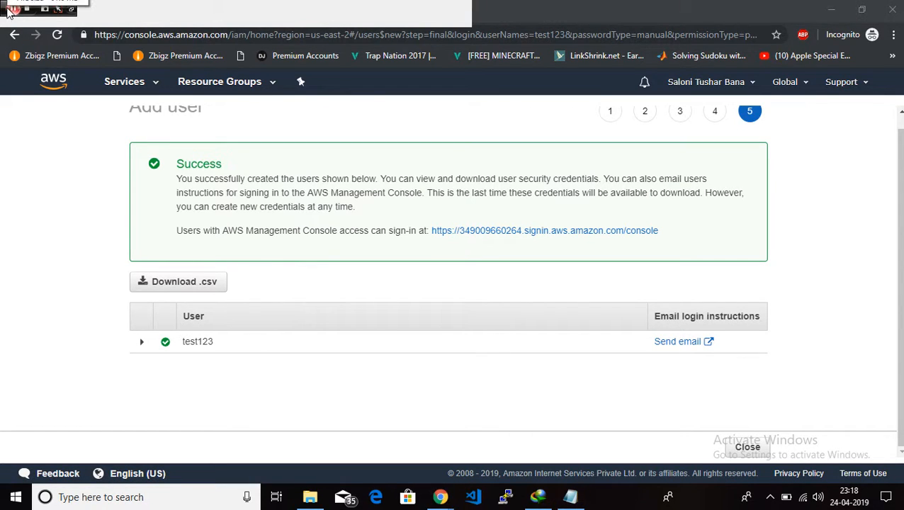
pyautogui.click(70, 9)
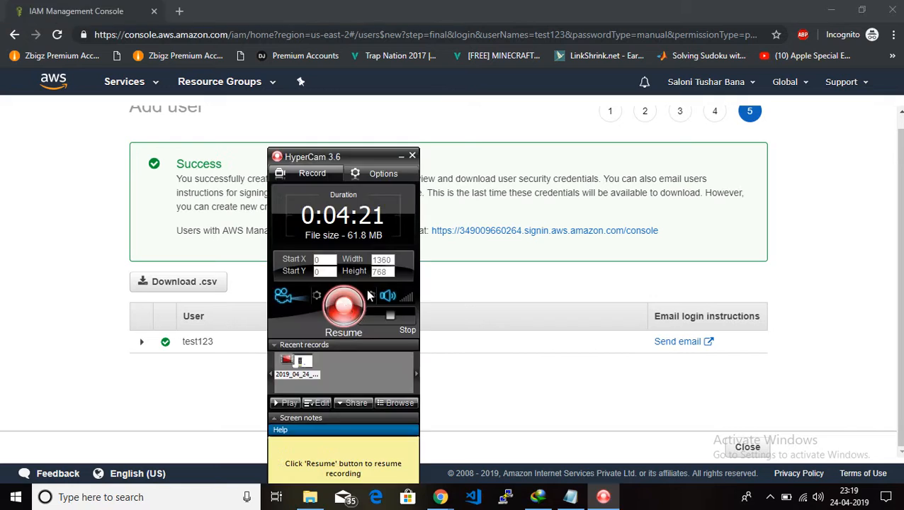
pyautogui.click(354, 301)
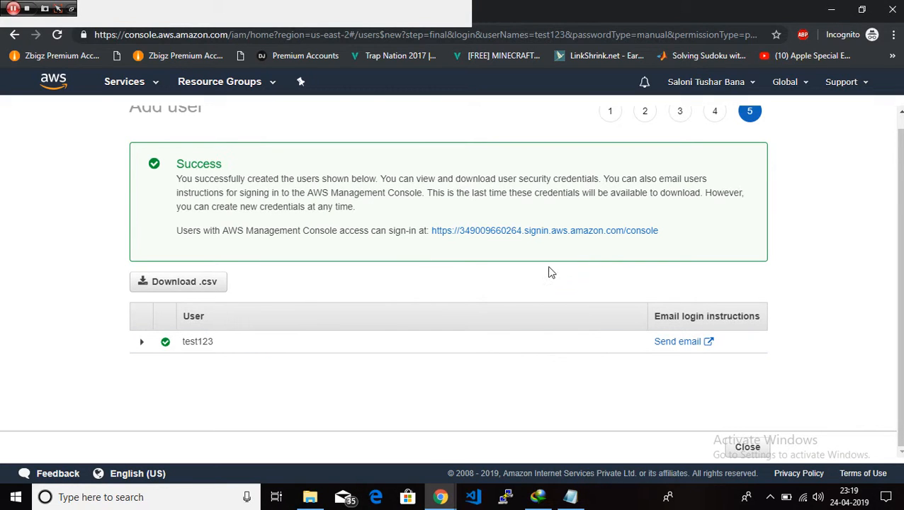
pyautogui.click(563, 233)
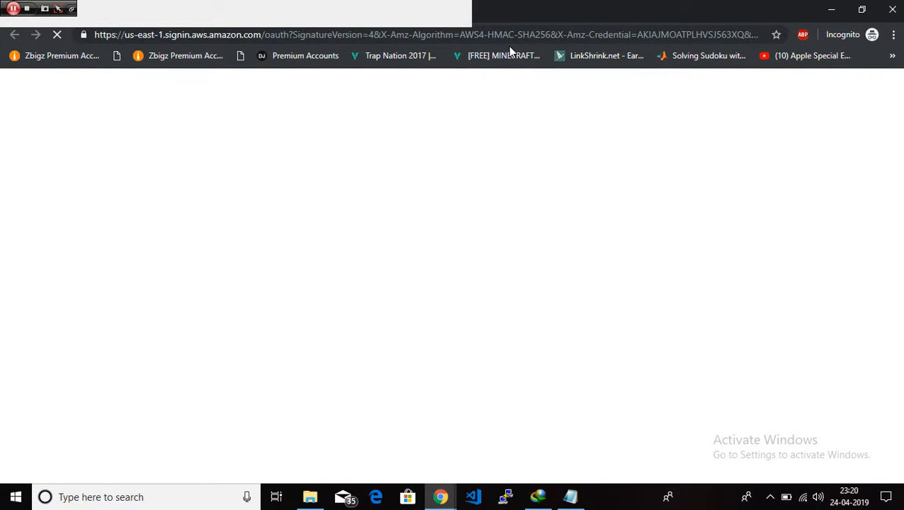
pyautogui.moveTo(520, 19); pyautogui.dragTo(553, 91)
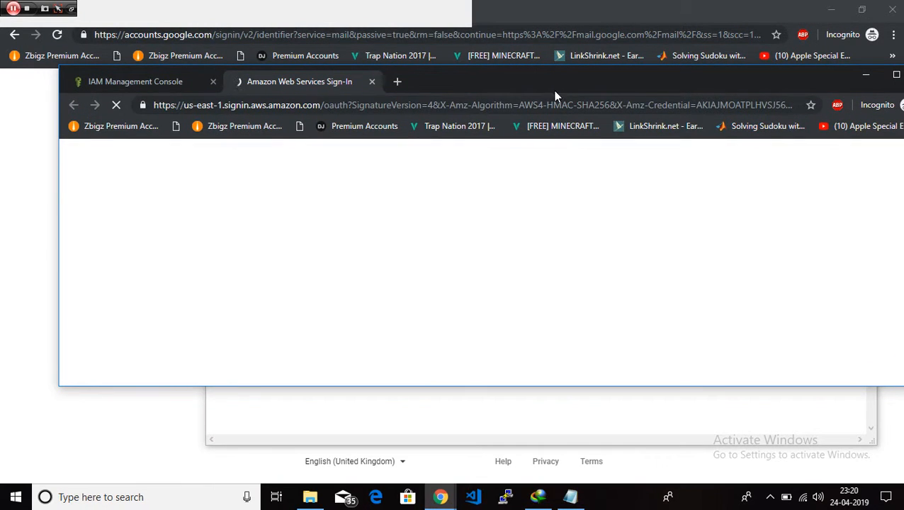
pyautogui.click(371, 82)
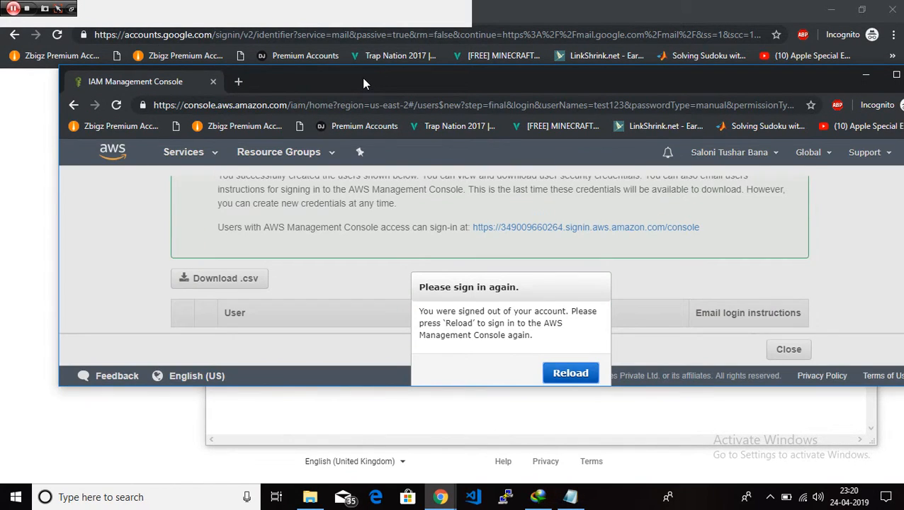
pyautogui.doubleClick(362, 81)
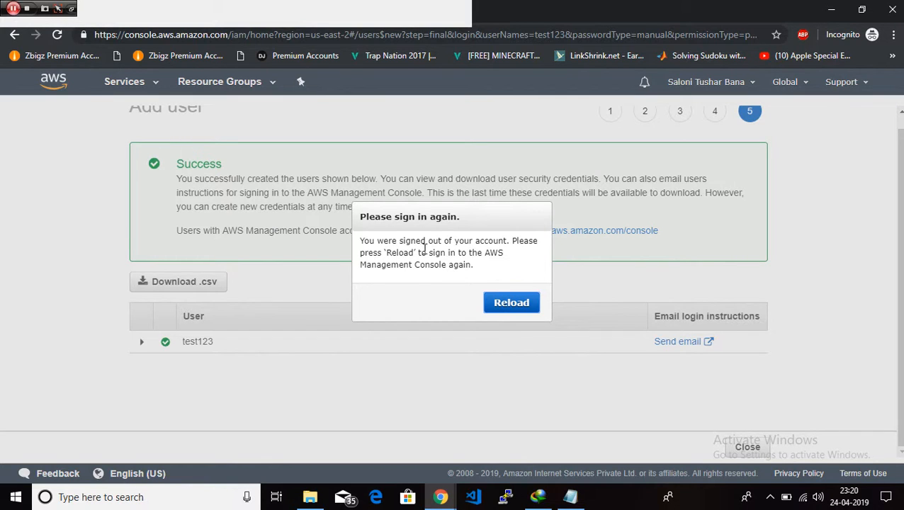
# Reload the signed-out console and load the copied IAM user sign-in address in the same tab.
pyautogui.click(505, 303)
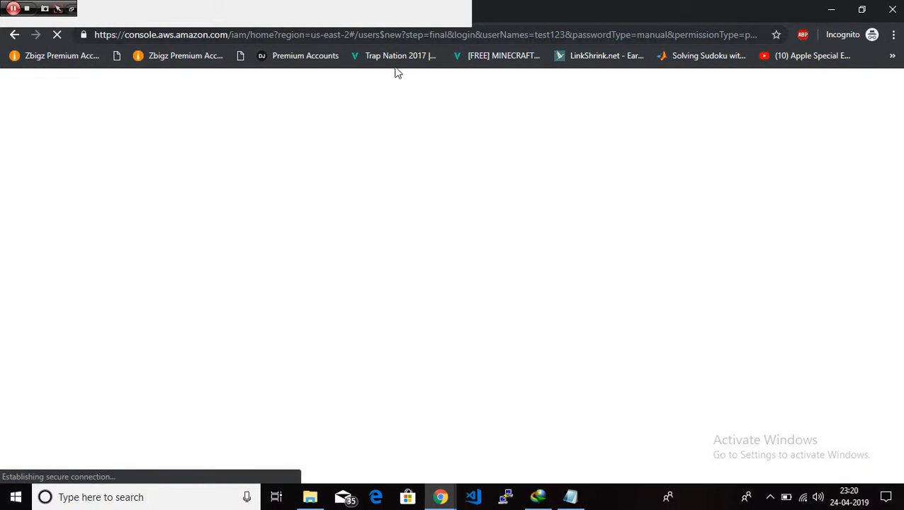
pyautogui.click(507, 34)
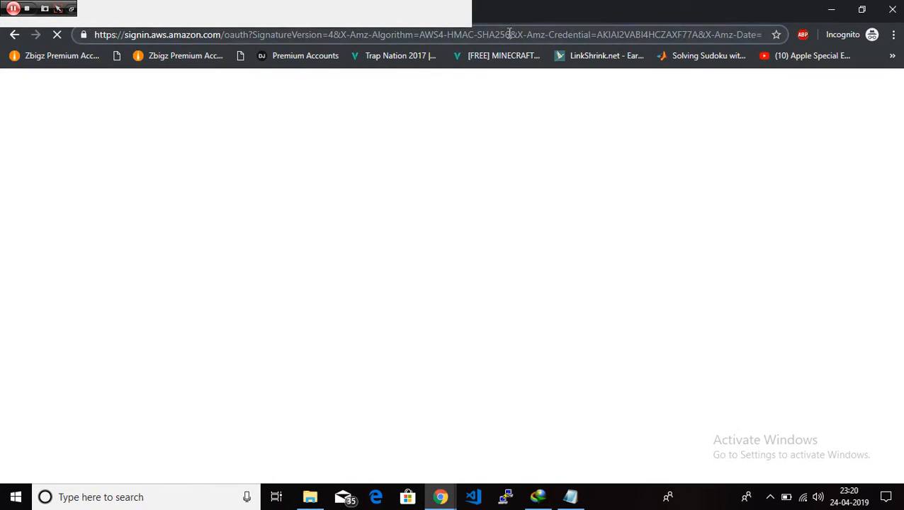
pyautogui.write('https://349009660264.signin.aws.amazon.com/console')
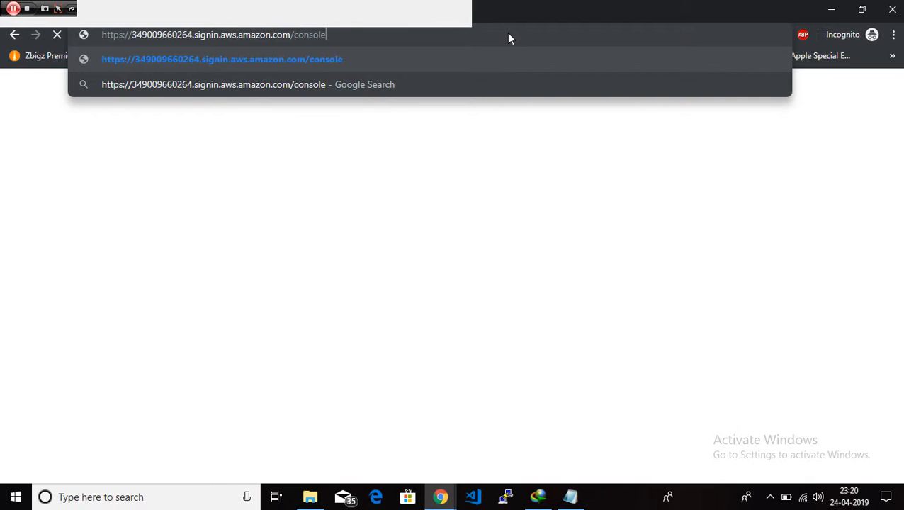
pyautogui.press('Return')
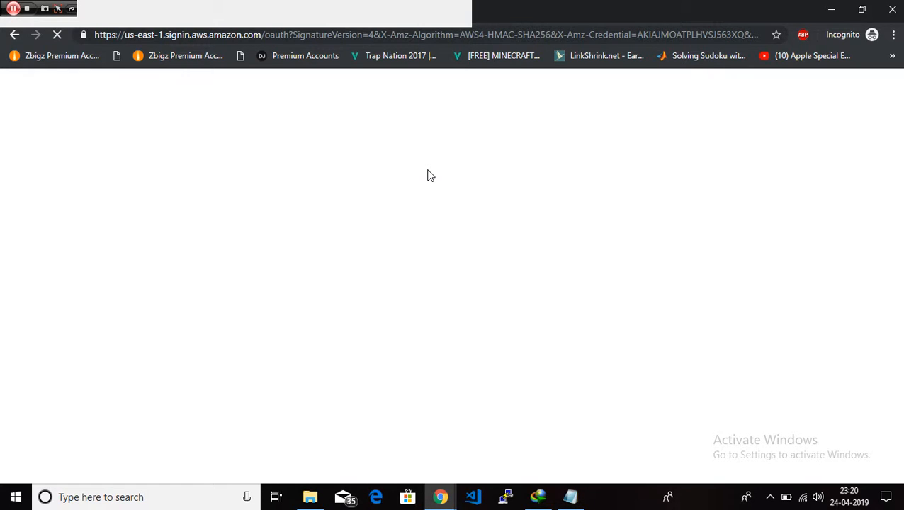
pyautogui.click(15, 11)
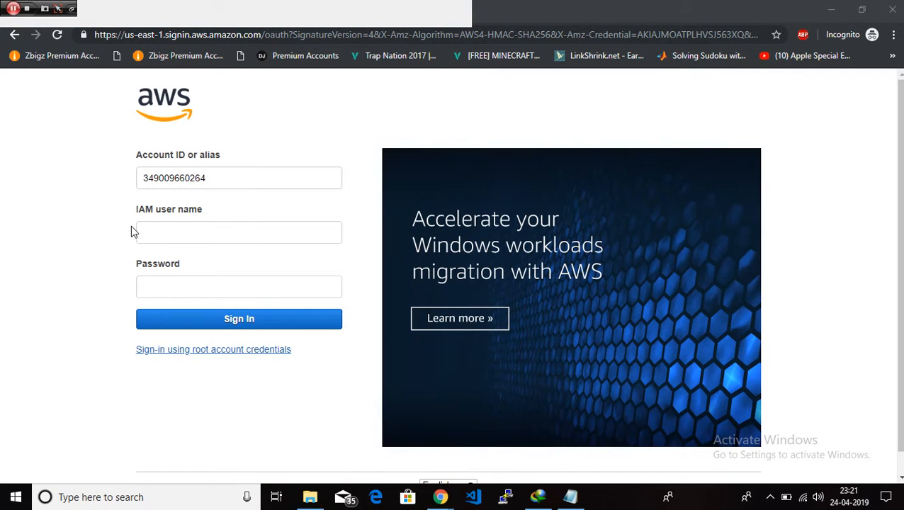
# Sign in to the account with the IAM user name test123 and enter the user's password.
pyautogui.click(196, 233)
pyautogui.write('t')
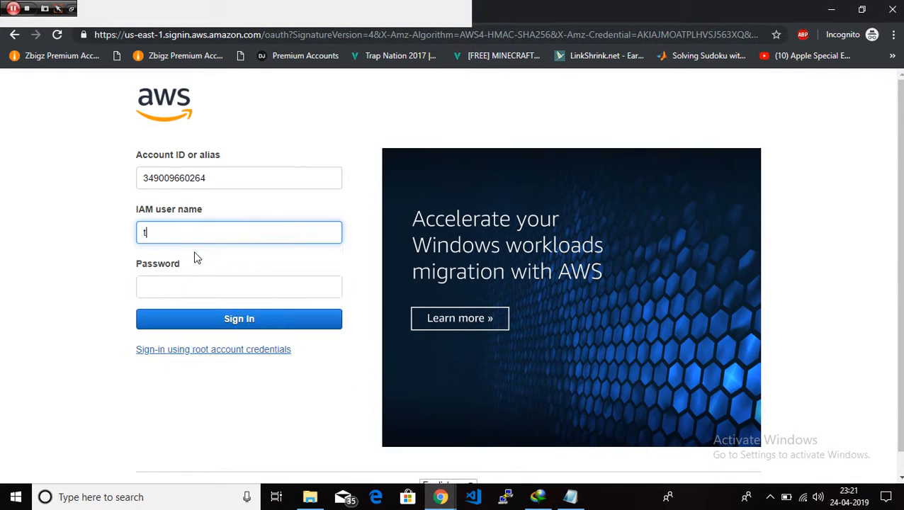
pyautogui.write('est123')
pyautogui.press('Tab')
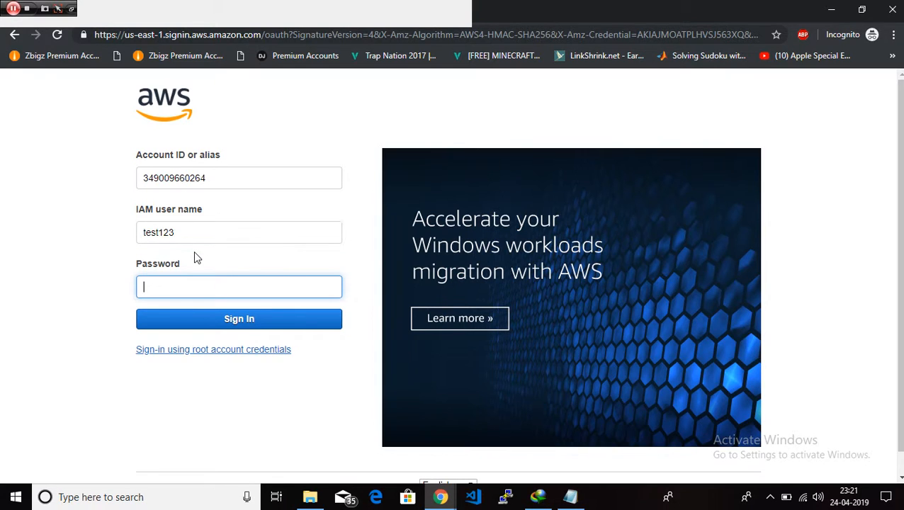
pyautogui.write('•••••')
pyautogui.press('Return')
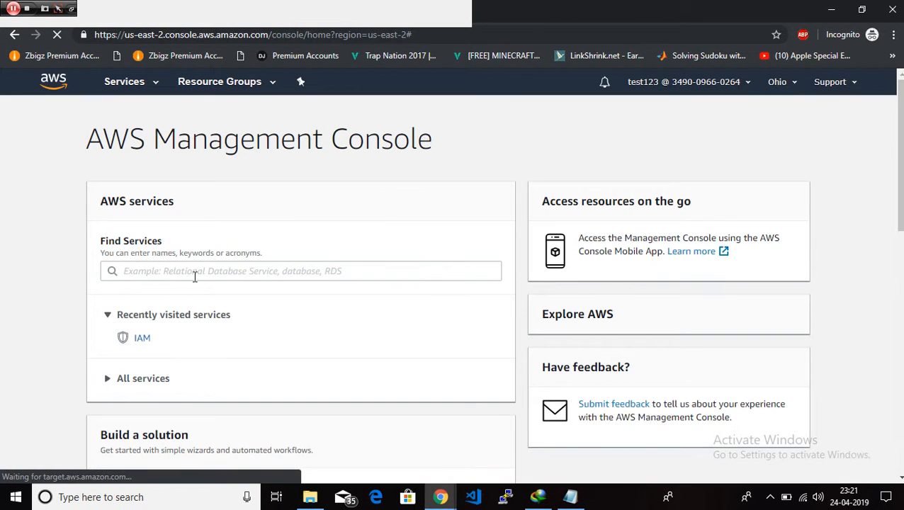
# Look over the AWS Management Console home page as the signed-in IAM user.
pyautogui.scroll(-3, 195, 276)
pyautogui.scroll(3, 195, 277)
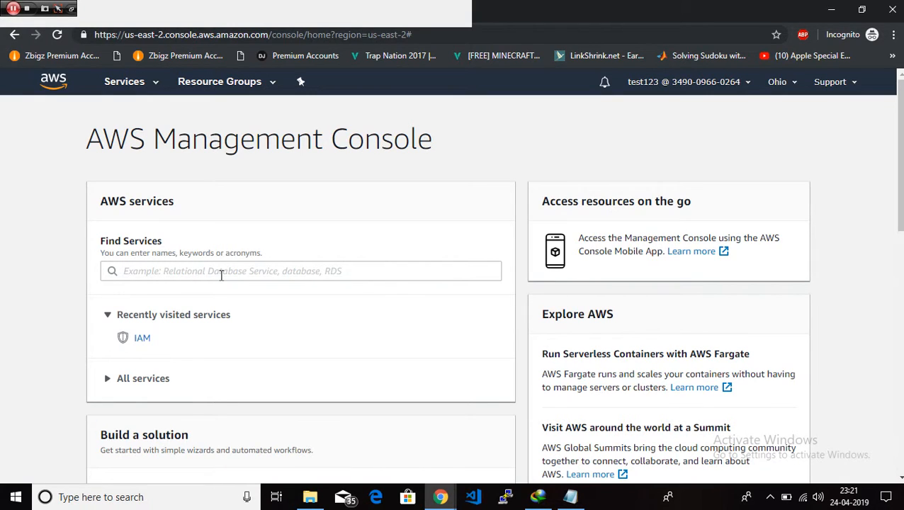
pyautogui.click(221, 275)
pyautogui.click(255, 237)
pyautogui.moveTo(87, 140); pyautogui.dragTo(212, 148)
pyautogui.click(212, 147)
pyautogui.click(12, 12)
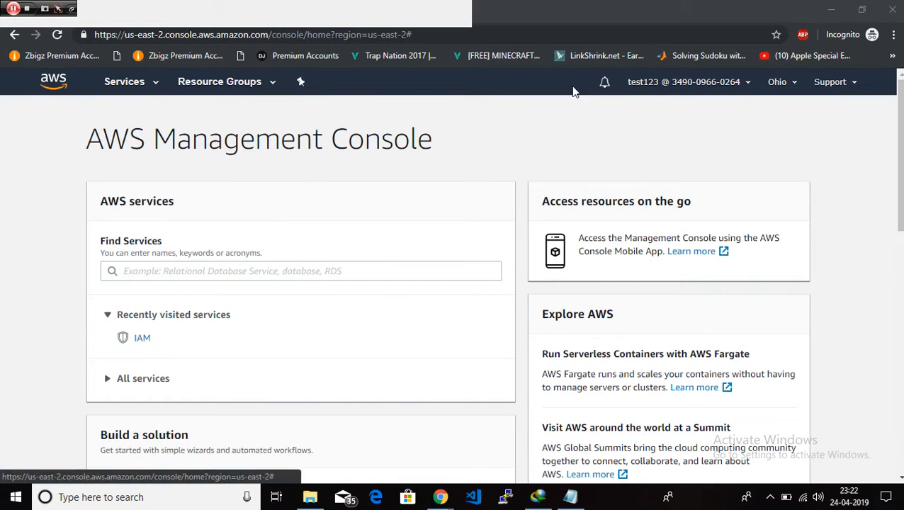
pyautogui.click(441, 141)
pyautogui.moveTo(441, 141); pyautogui.dragTo(378, 139)
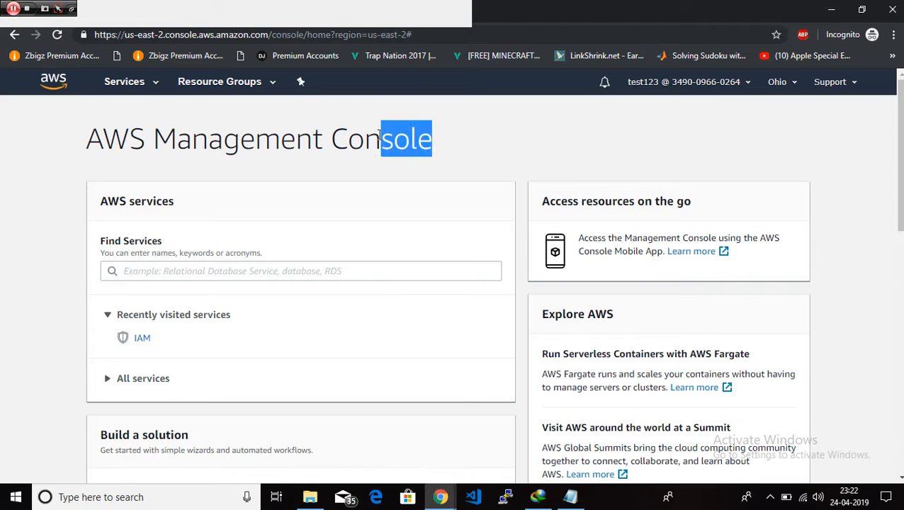
pyautogui.click(378, 136)
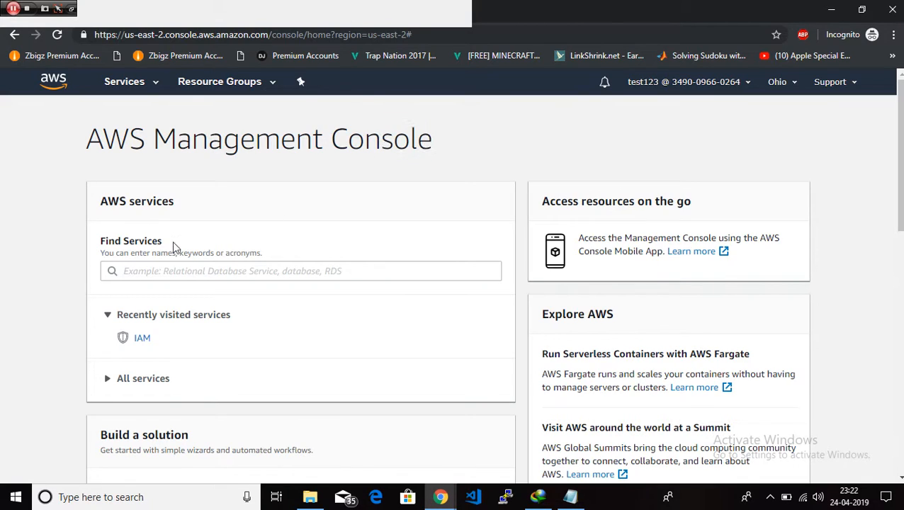
# Switch to the Notepad topic list and review the entries on creation of user and creation of groups.
pyautogui.click(570, 497)
pyautogui.moveTo(296, 141); pyautogui.dragTo(210, 135)
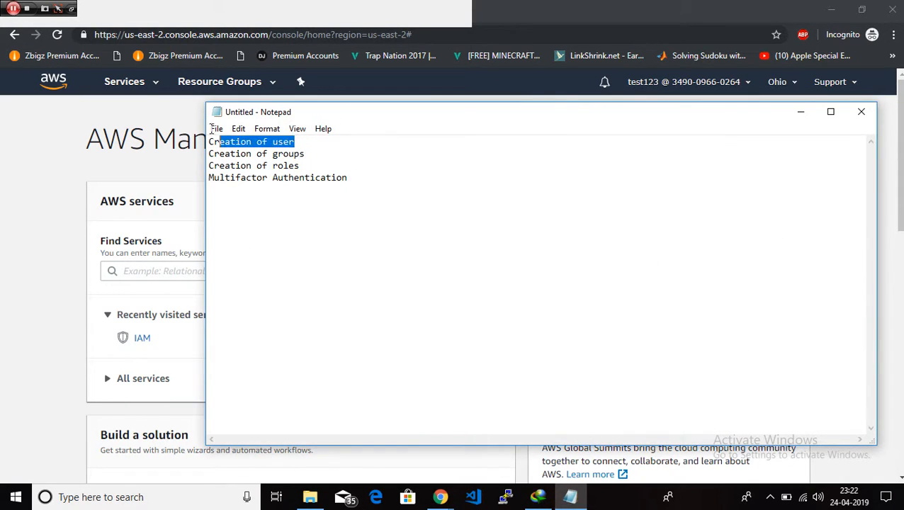
pyautogui.click(322, 154)
pyautogui.moveTo(322, 154); pyautogui.dragTo(208, 153)
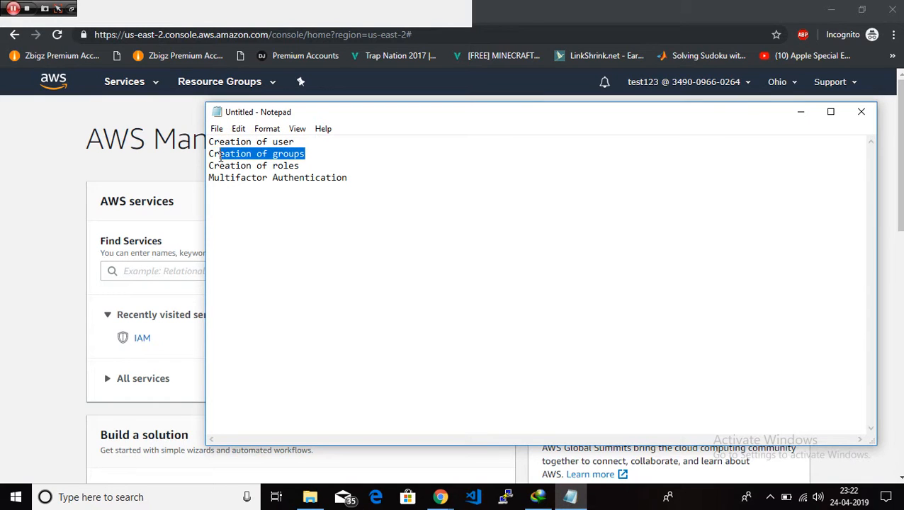
pyautogui.click(209, 164)
pyautogui.moveTo(305, 153); pyautogui.dragTo(201, 154)
# Return to the AWS console in the browser, open the recently visited IAM service and go to its list of groups.
pyautogui.click(81, 284)
pyautogui.click(148, 345)
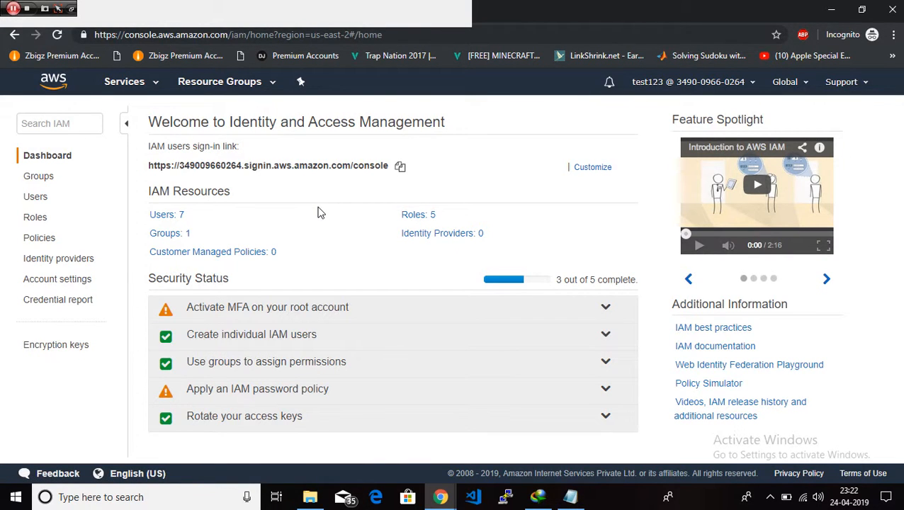
pyautogui.click(170, 234)
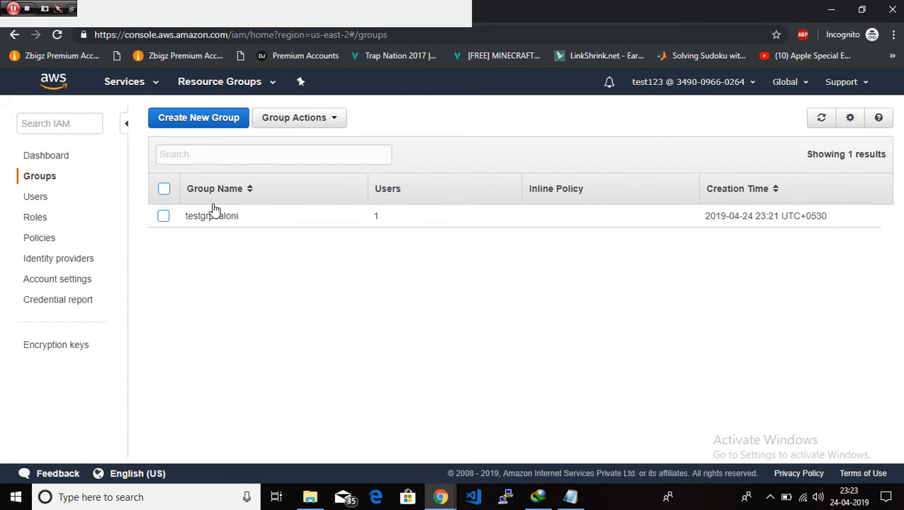
# Start creating a new IAM group named testgroup123 and proceed to policy attachment.
pyautogui.click(206, 120)
pyautogui.click(389, 174)
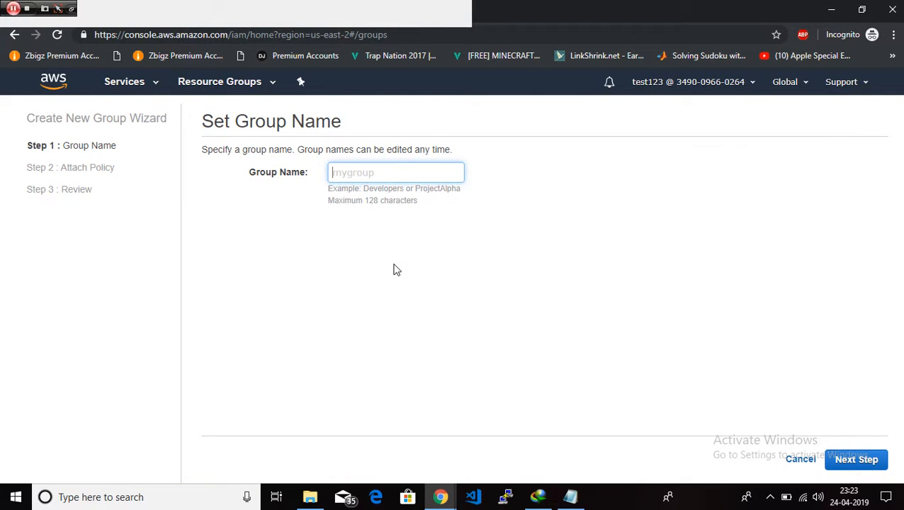
pyautogui.write('testgroup')
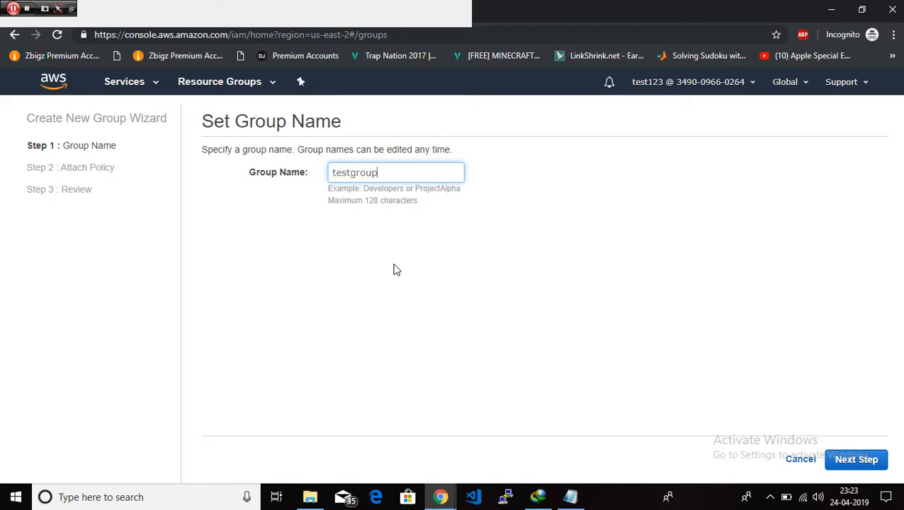
pyautogui.write('123')
pyautogui.click(855, 460)
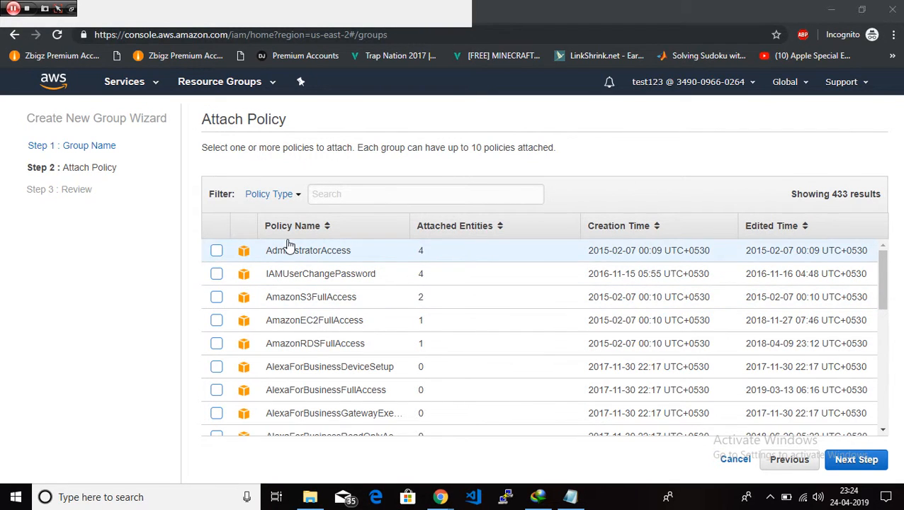
# Attach the AmazonEC2FullAccess and AmazonRDSFullAccess policies to the new group and create it.
pyautogui.click(379, 201)
pyautogui.write('Ec2')
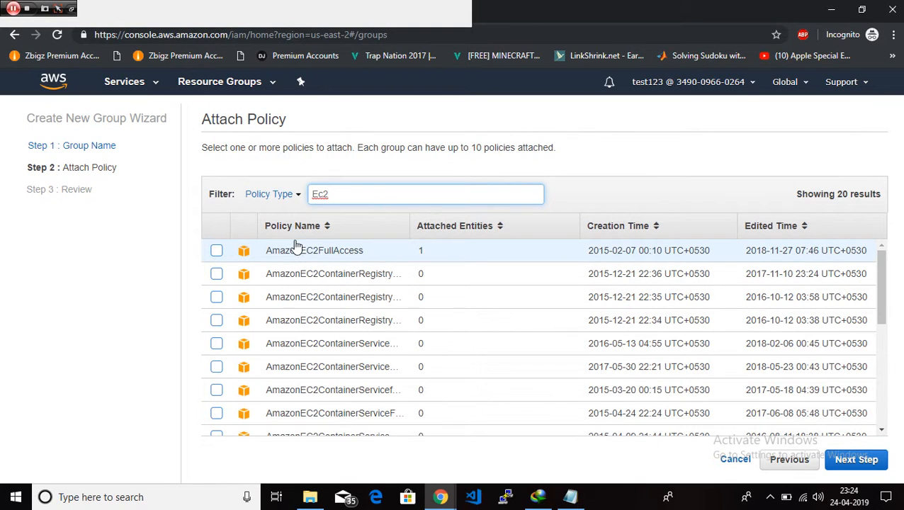
pyautogui.click(218, 254)
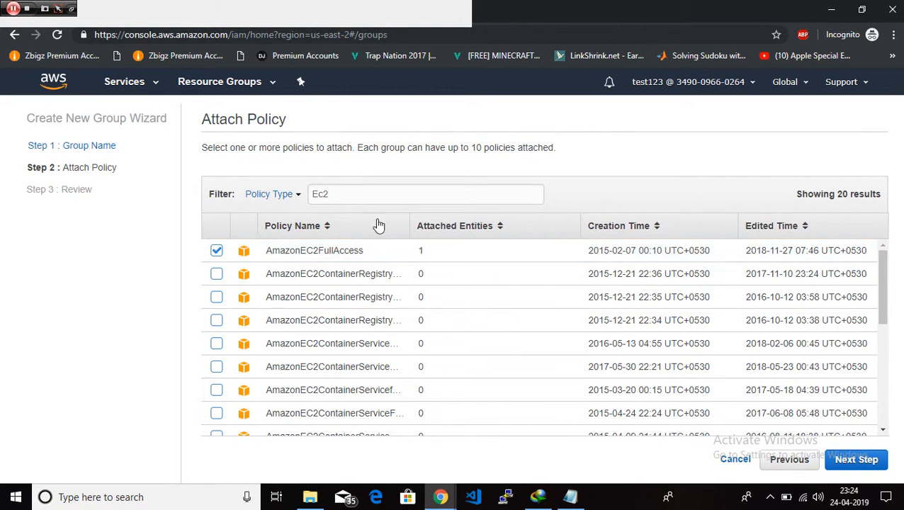
pyautogui.moveTo(389, 193); pyautogui.dragTo(308, 198)
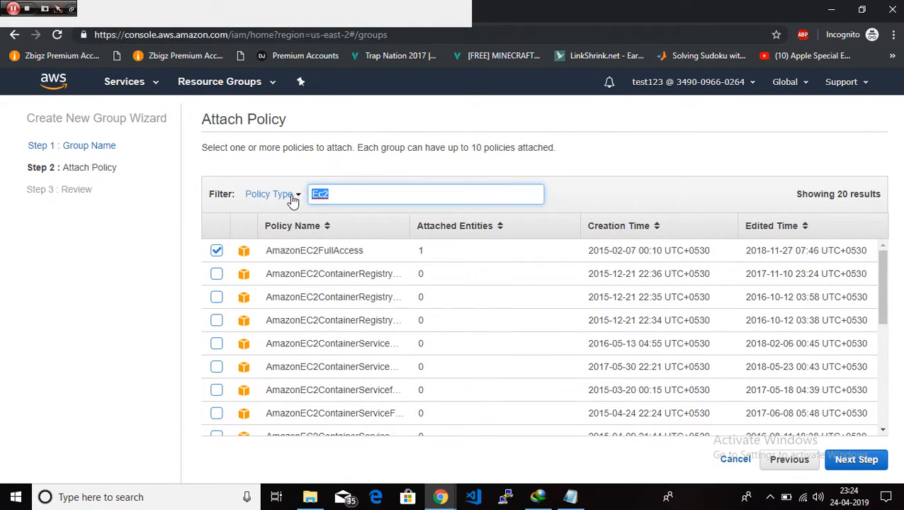
pyautogui.write('Rds')
pyautogui.click(269, 258)
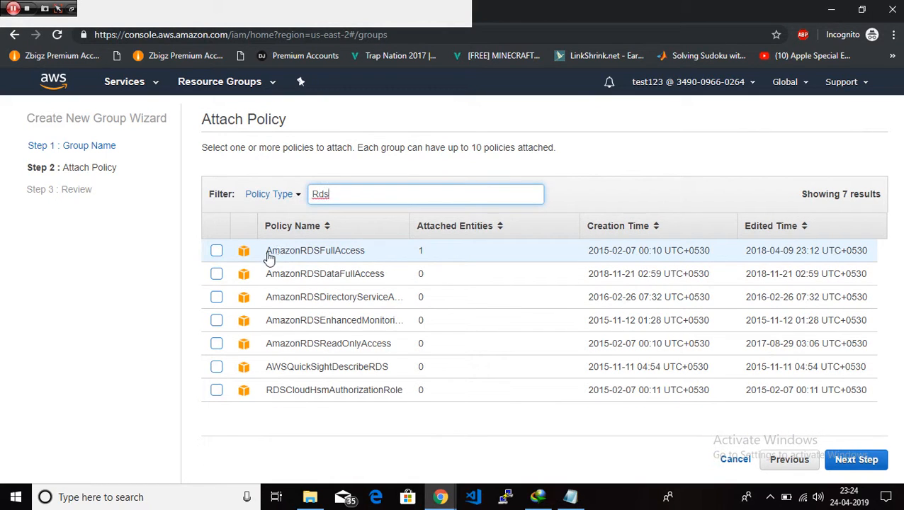
pyautogui.click(216, 252)
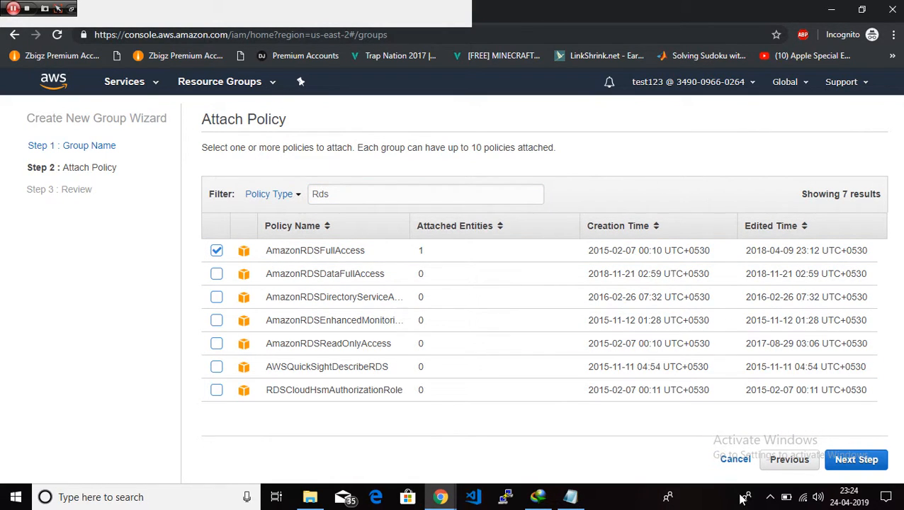
pyautogui.click(855, 460)
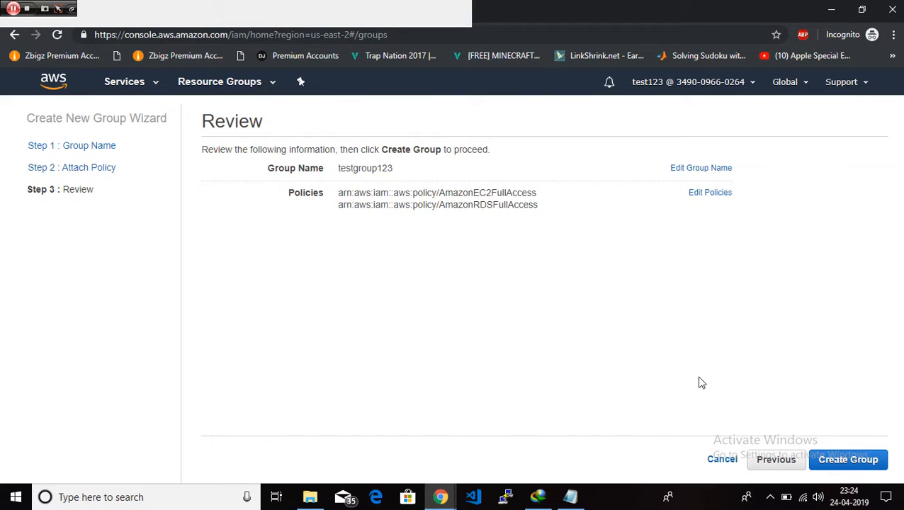
pyautogui.click(844, 459)
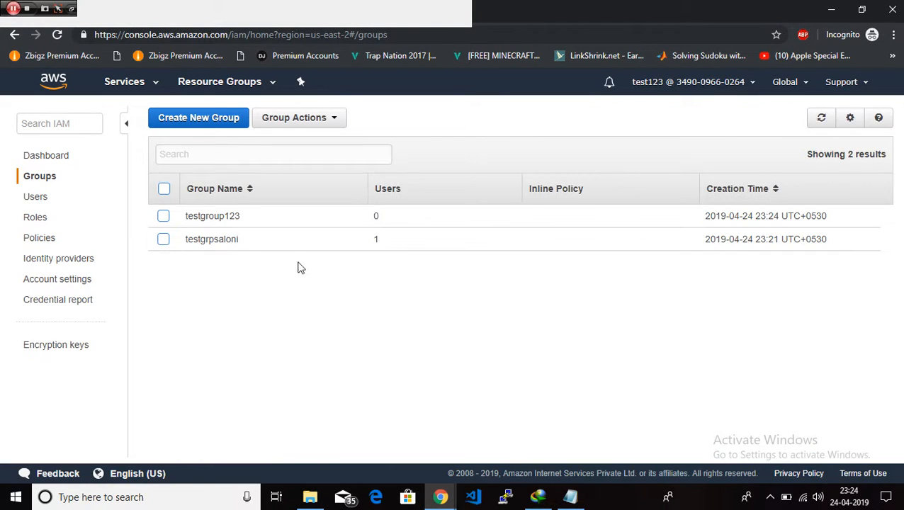
# Check the details of testgroup123, then go through the IAM dashboard to the list of users.
pyautogui.click(202, 217)
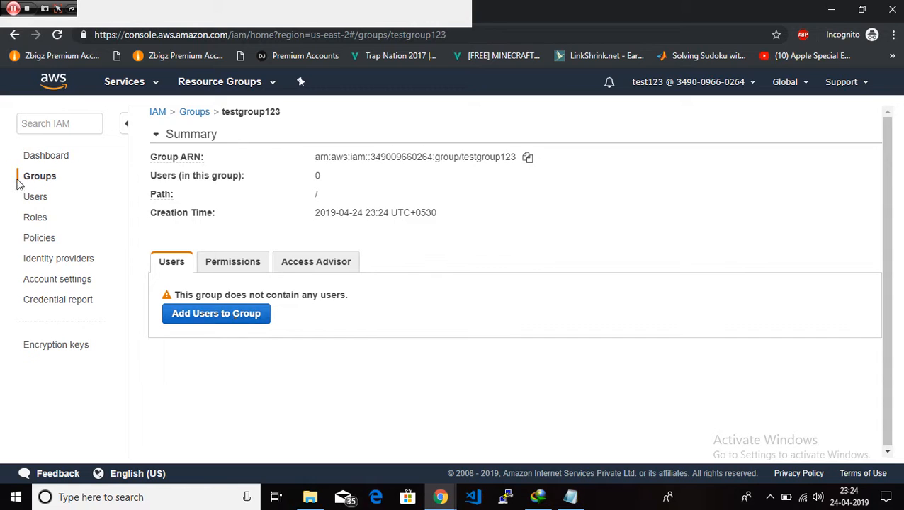
pyautogui.click(43, 157)
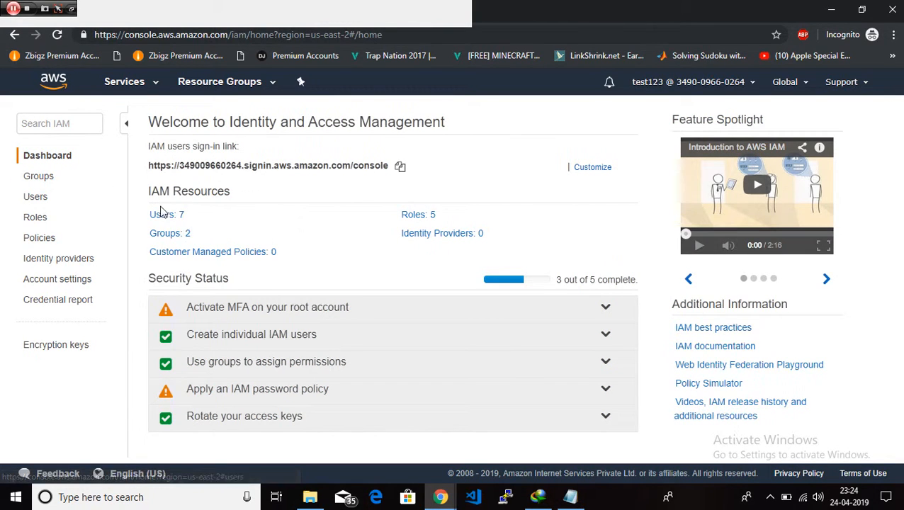
pyautogui.click(161, 215)
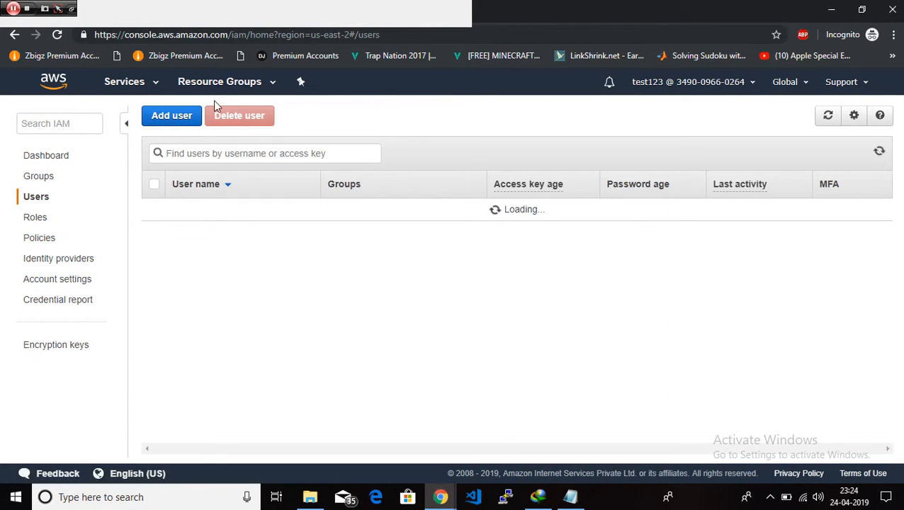
# Start adding an IAM user named testgroupmember and give it AWS Management Console access.
pyautogui.click(151, 122)
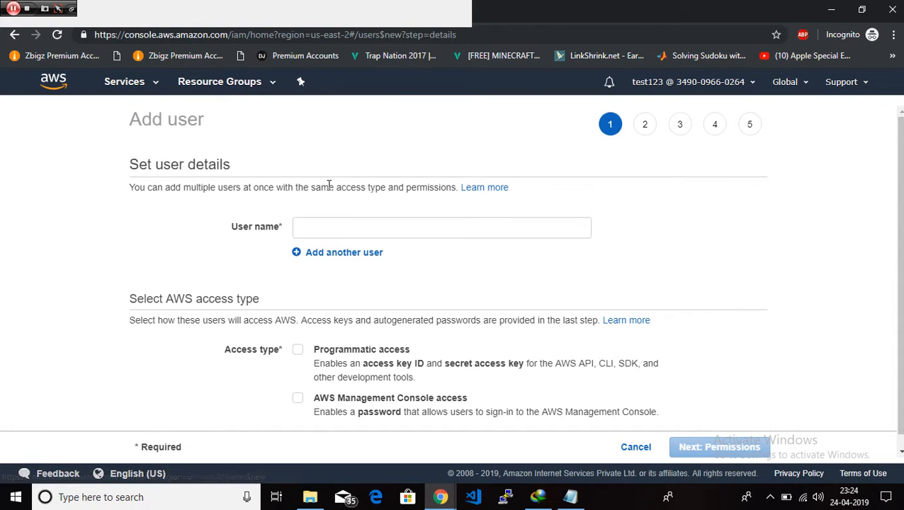
pyautogui.click(333, 233)
pyautogui.write('t')
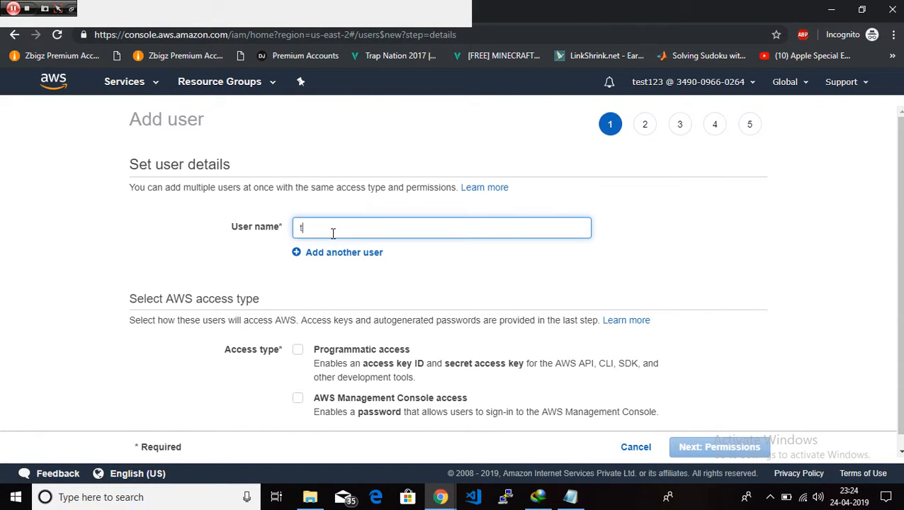
pyautogui.write('estgro')
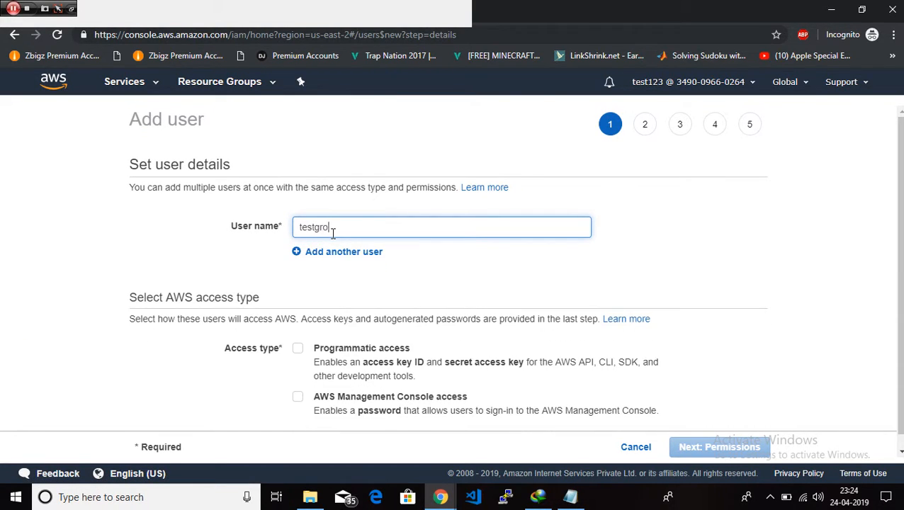
pyautogui.write('upmember')
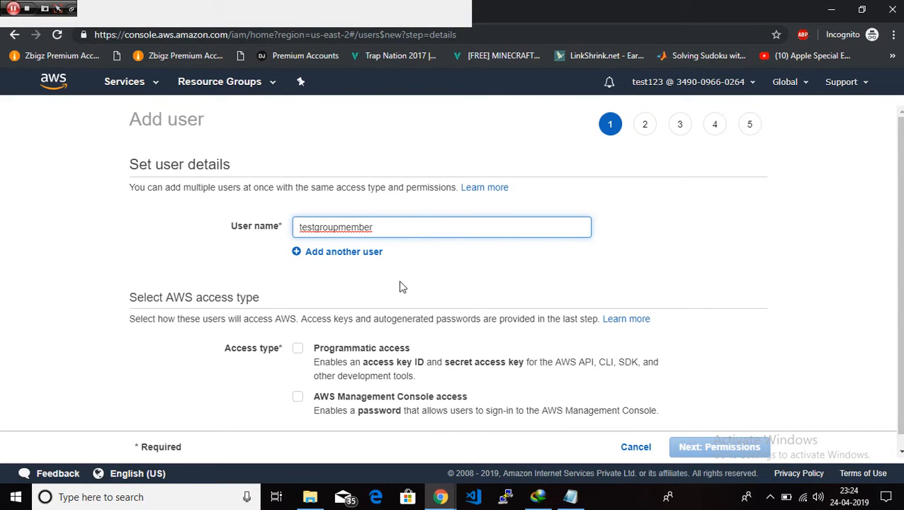
pyautogui.scroll(-1, 341, 388)
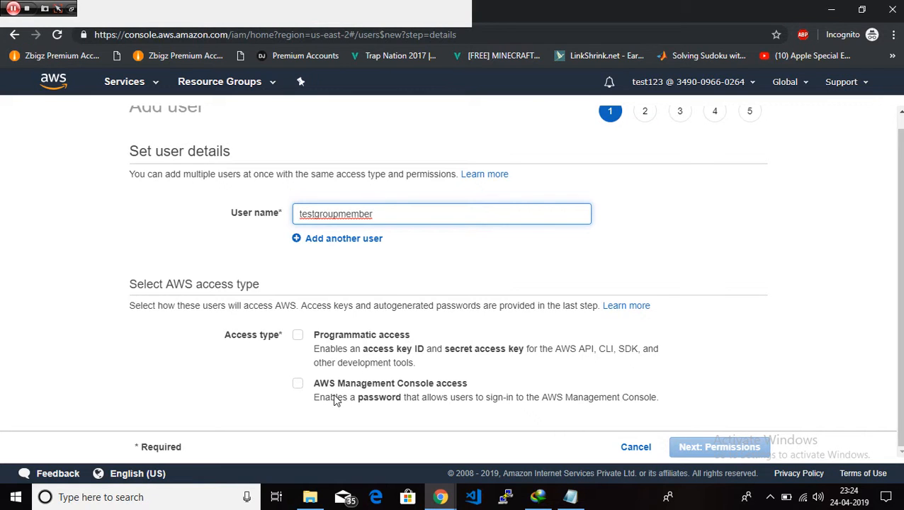
pyautogui.click(333, 393)
pyautogui.click(298, 385)
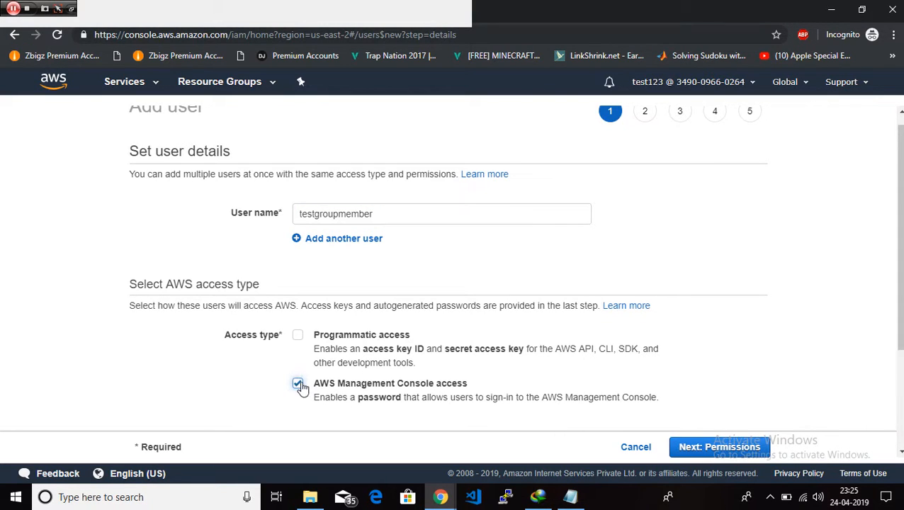
# Enter a custom console password for the user, turn off the required password reset and proceed to permissions.
pyautogui.scroll(-2, 416, 382)
pyautogui.click(333, 302)
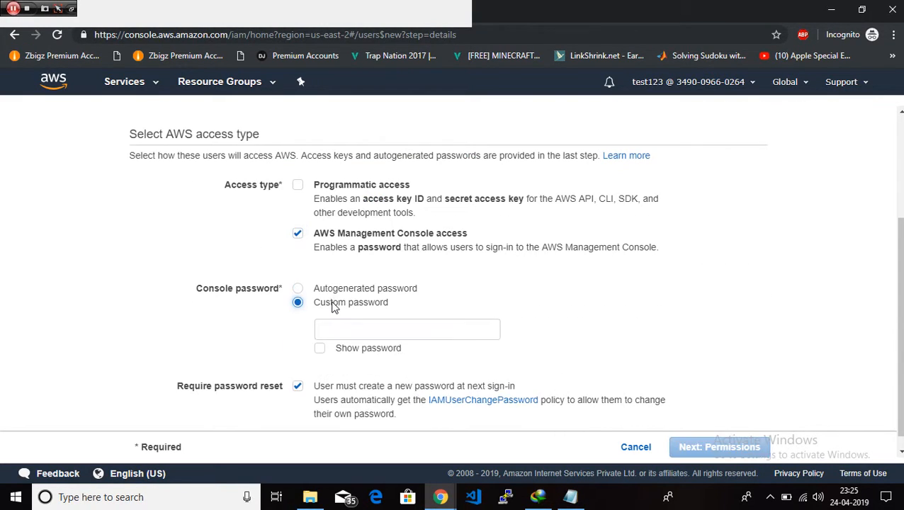
pyautogui.click(340, 325)
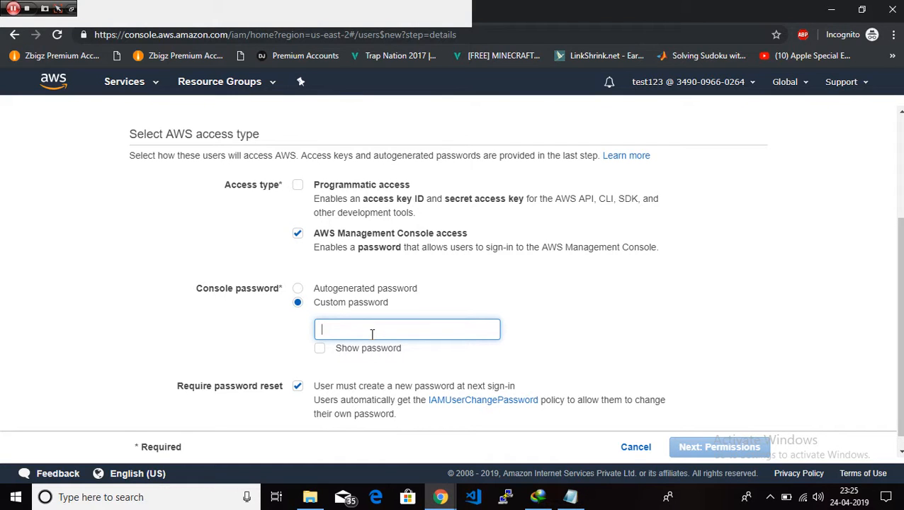
pyautogui.write('P')
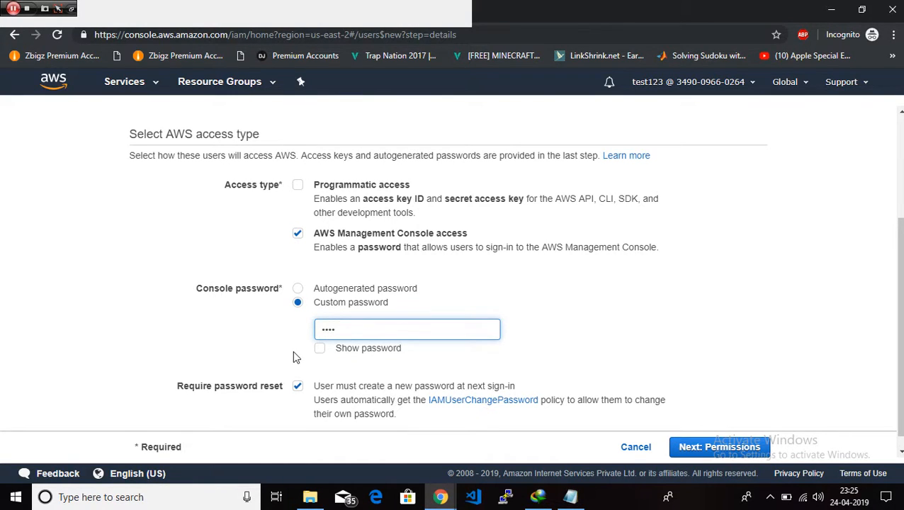
pyautogui.scroll(-1, 292, 350)
pyautogui.click(298, 371)
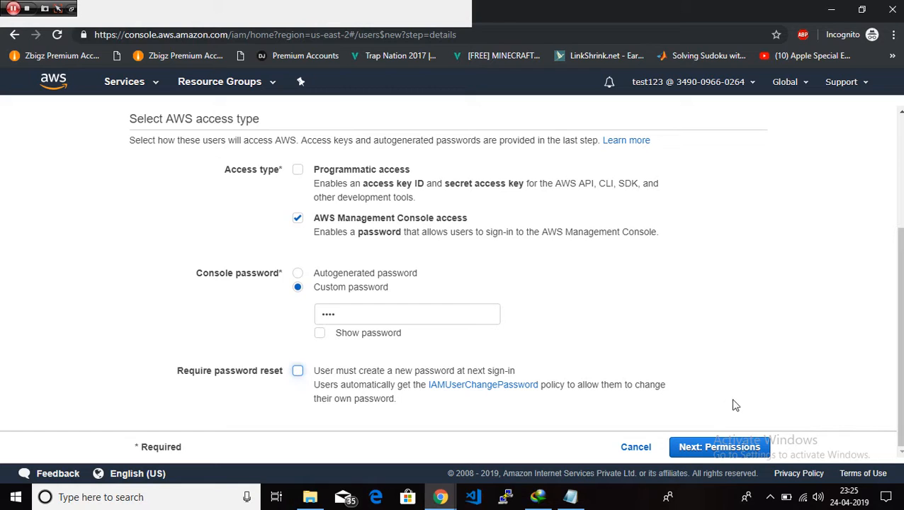
pyautogui.click(719, 447)
# Add the user to testgroup123, leave the tags empty and create the user.
pyautogui.scroll(-2, 530, 297)
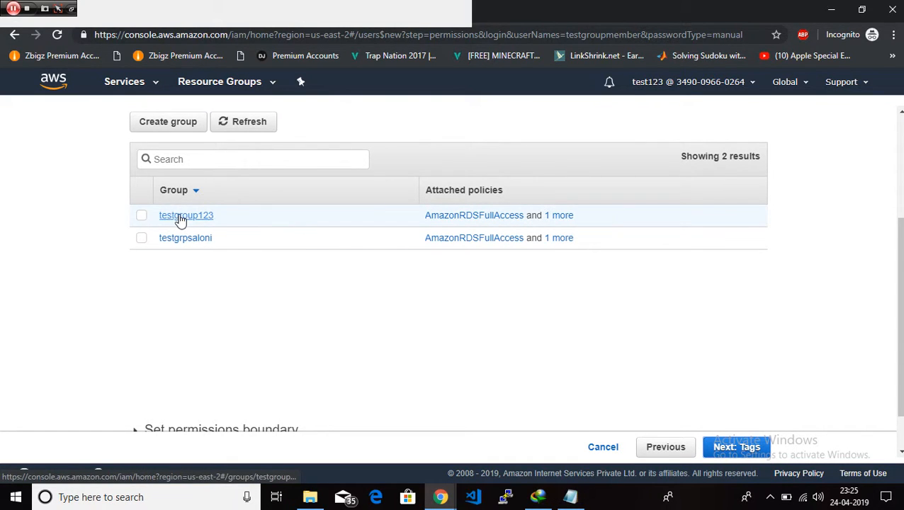
pyautogui.click(142, 219)
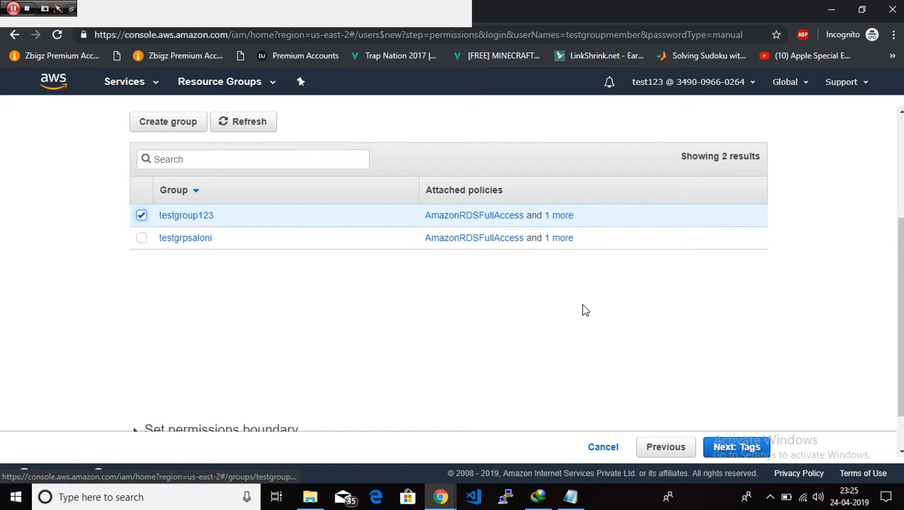
pyautogui.click(749, 448)
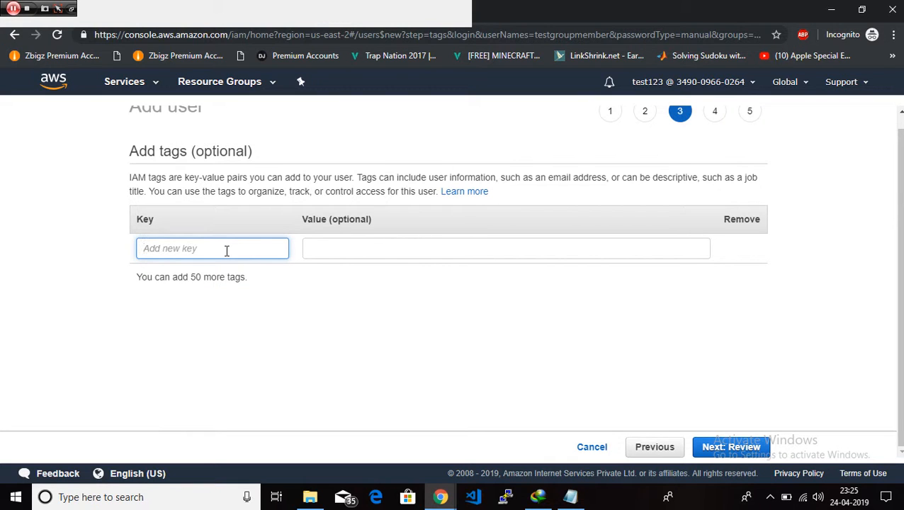
pyautogui.click(722, 448)
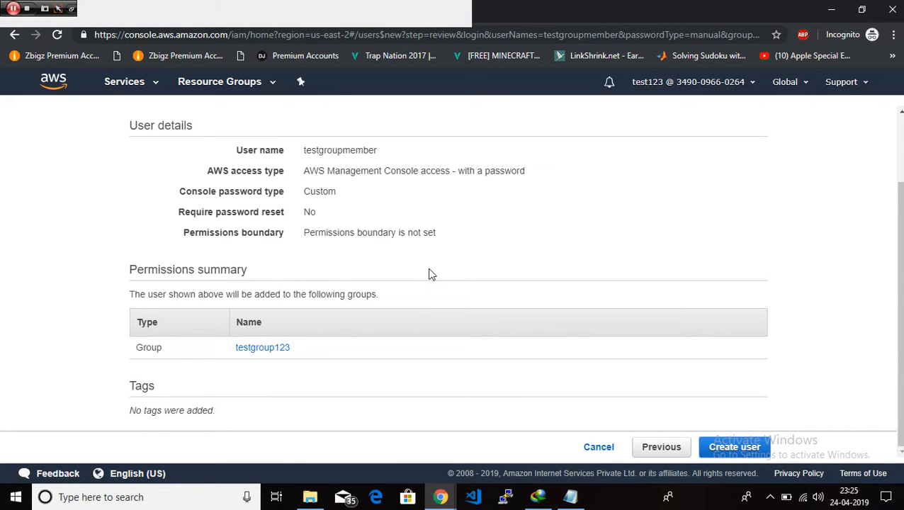
pyautogui.click(743, 451)
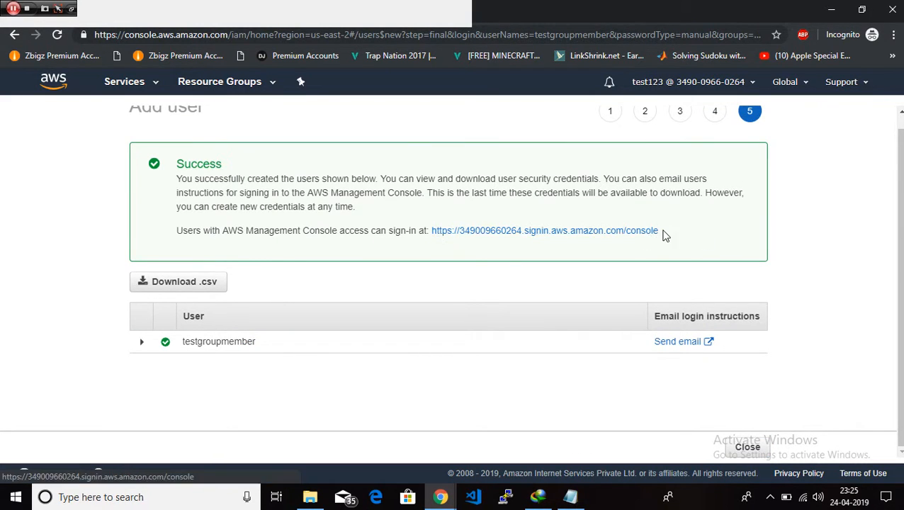
# Copy the console sign-in link of the new user and open it in a new incognito window.
pyautogui.moveTo(663, 231); pyautogui.dragTo(440, 226)
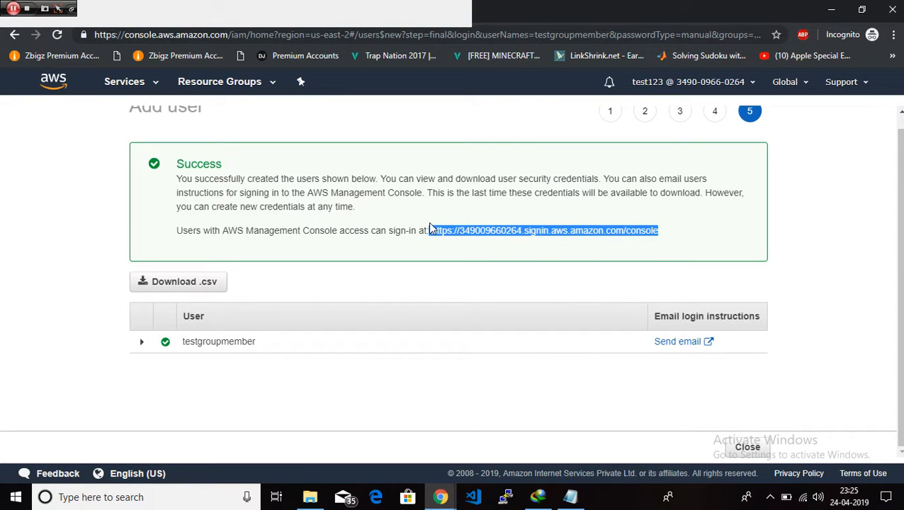
pyautogui.hotkey('ctrl', 'shift', 'n')
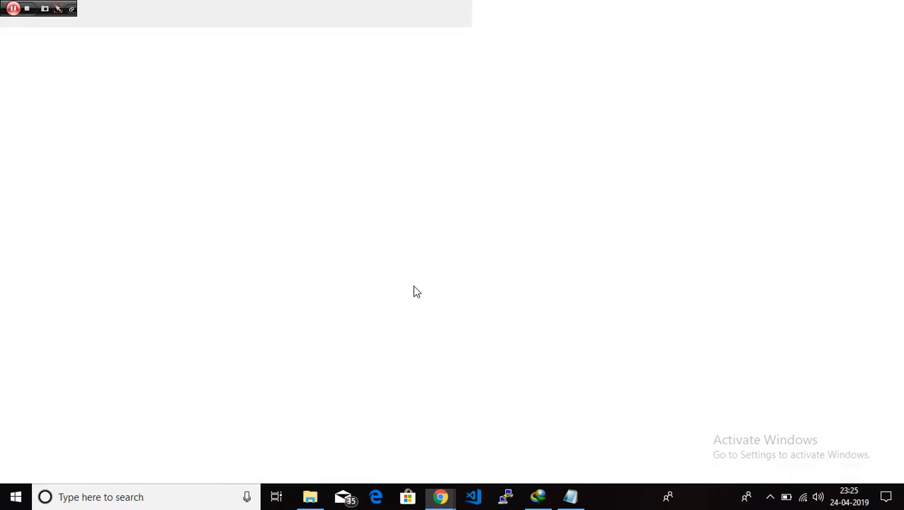
pyautogui.write('https://349009660264.signin.aws.amazon.com/console')
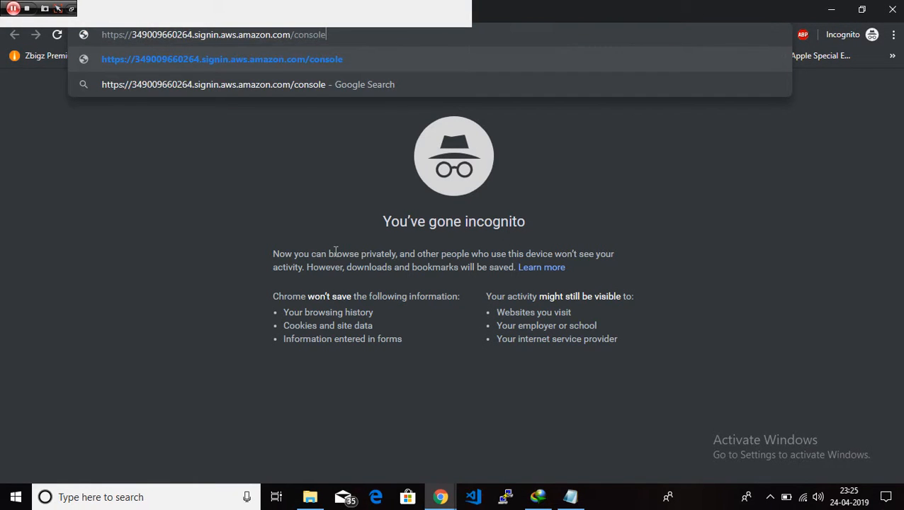
pyautogui.press('Return')
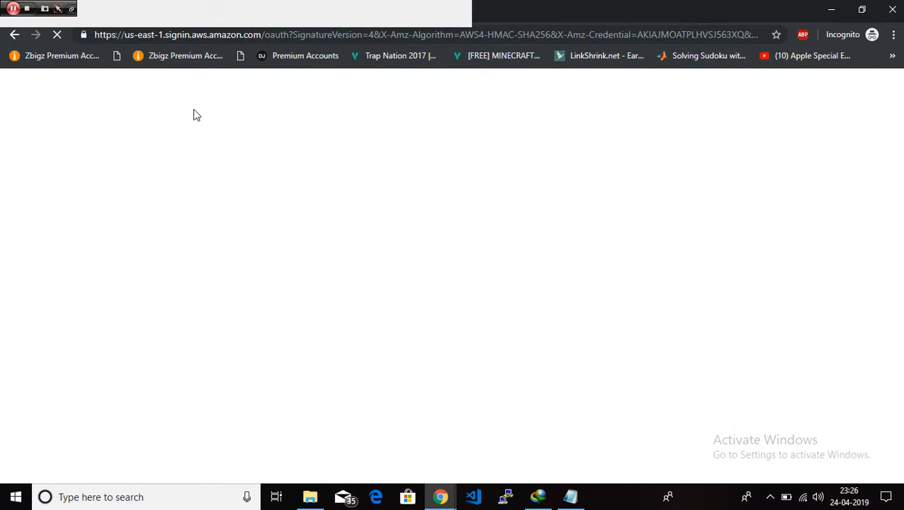
# Move the new incognito window aside and close the old window of the signed-out console session.
pyautogui.moveTo(524, 14); pyautogui.dragTo(572, 46)
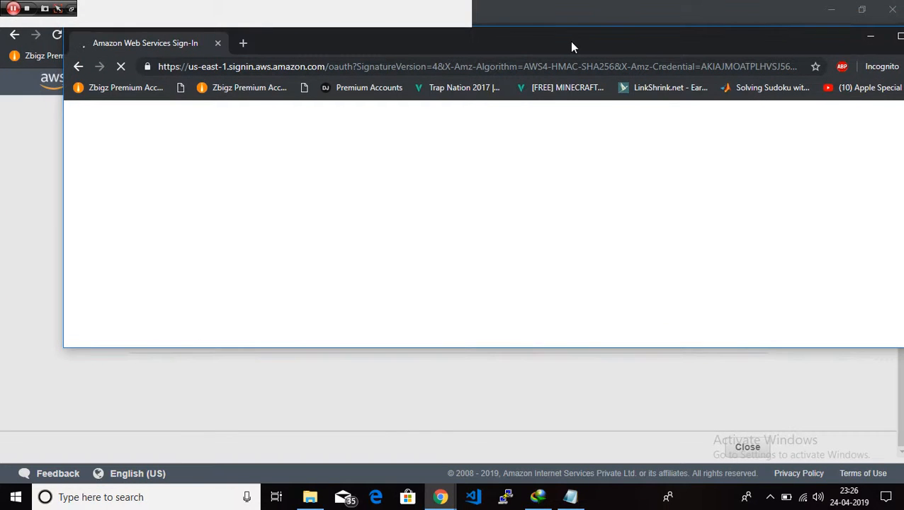
pyautogui.click(444, 371)
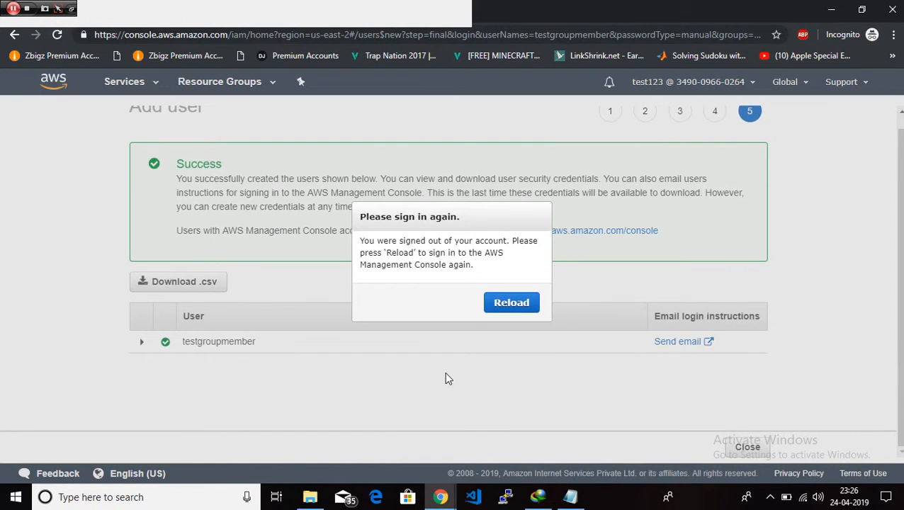
pyautogui.click(894, 12)
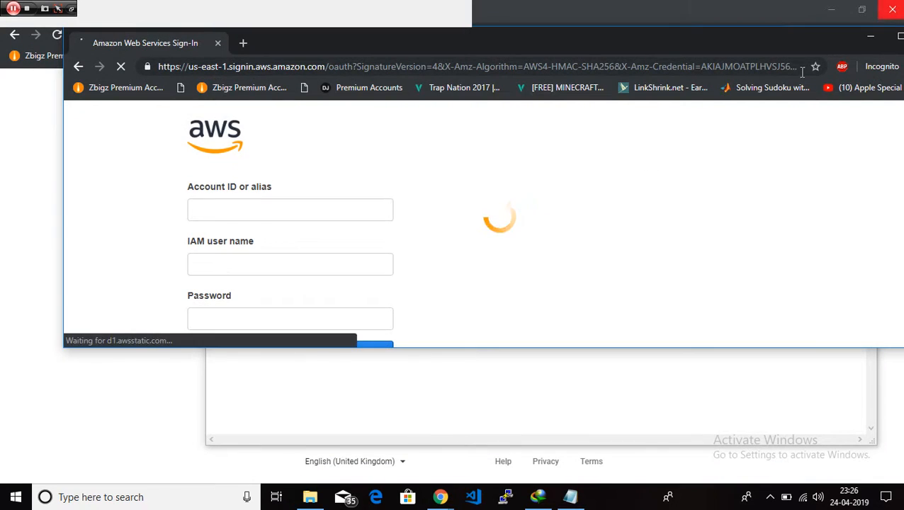
# Maximize the new incognito window and sign in to the console as IAM user testgroupmember with the account password.
pyautogui.doubleClick(552, 36)
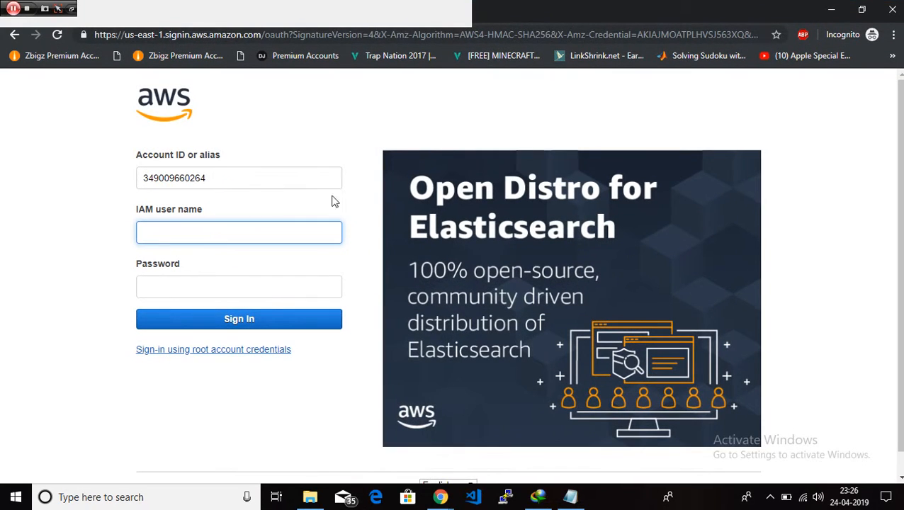
pyautogui.click(196, 234)
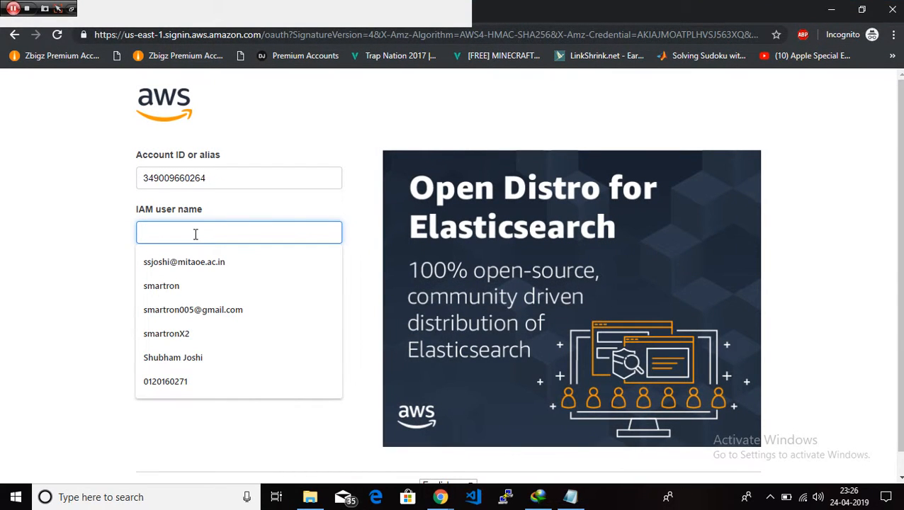
pyautogui.write('testgr')
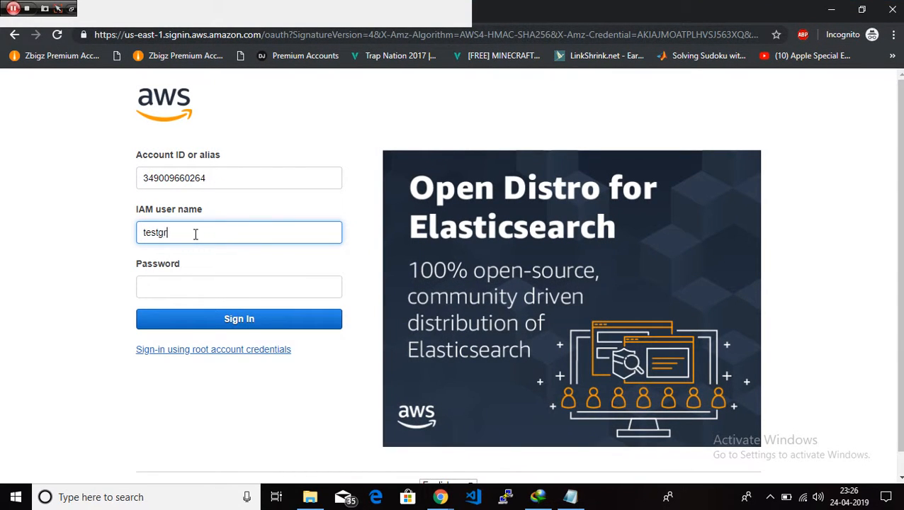
pyautogui.write('oupmember')
pyautogui.click(189, 287)
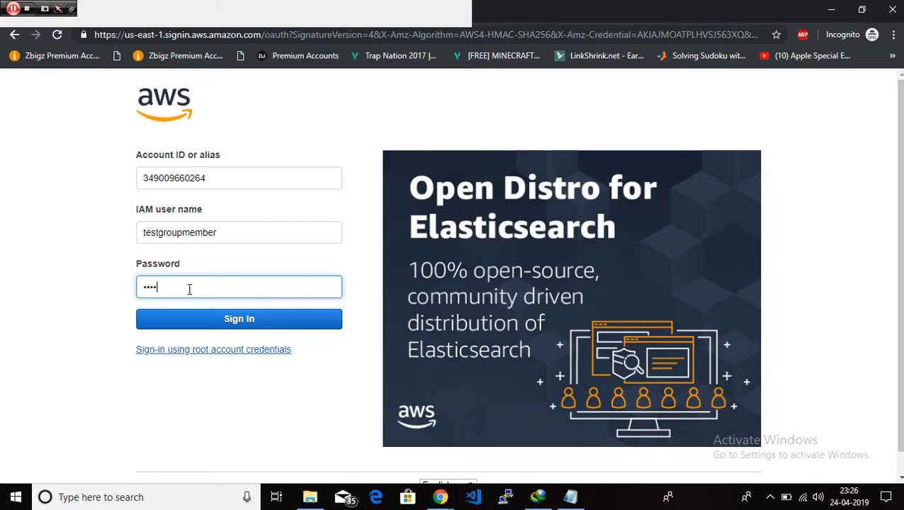
pyautogui.press('Return')
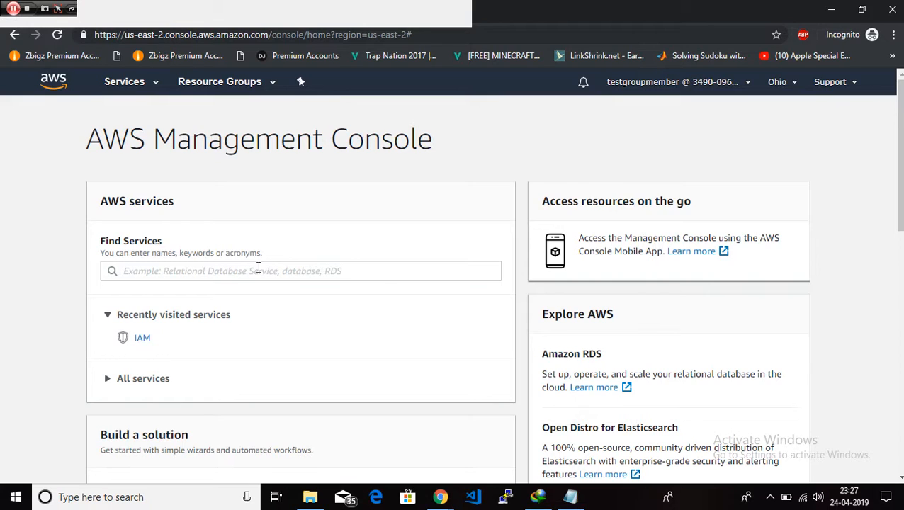
# Find the EC2 service, open its running instances and select the running t2.micro instance to check the member's EC2 access.
pyautogui.click(253, 270)
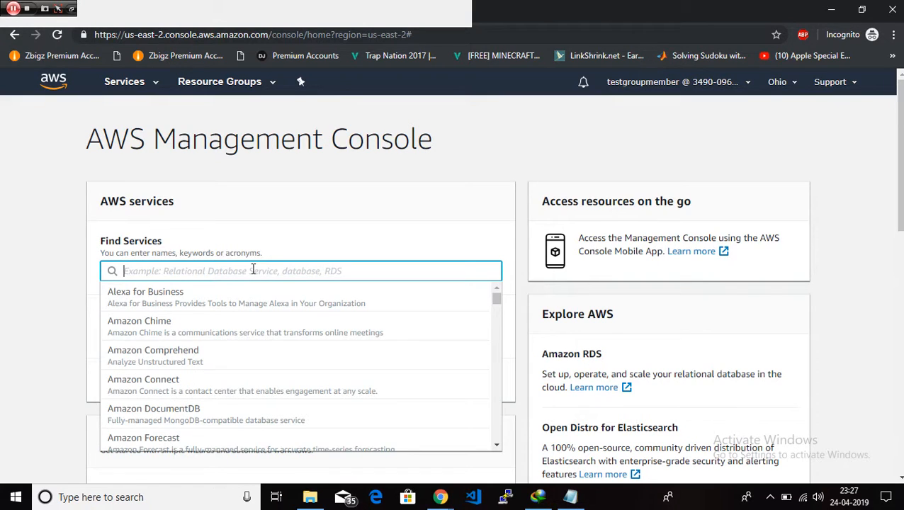
pyautogui.write('ec2')
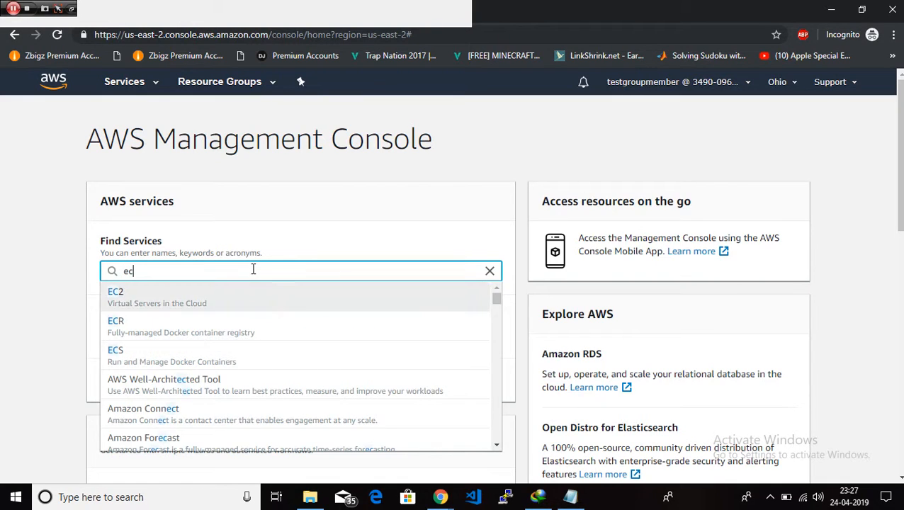
pyautogui.click(159, 306)
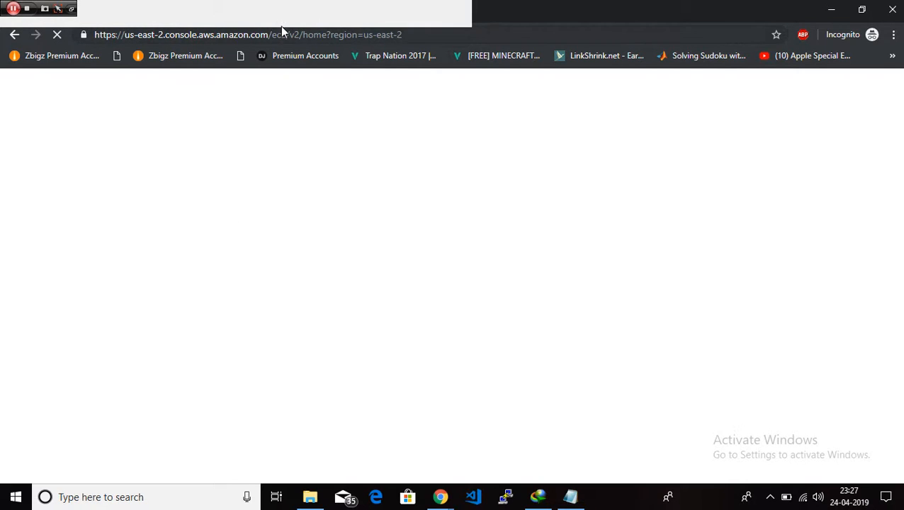
pyautogui.moveTo(563, 15); pyautogui.dragTo(602, 80)
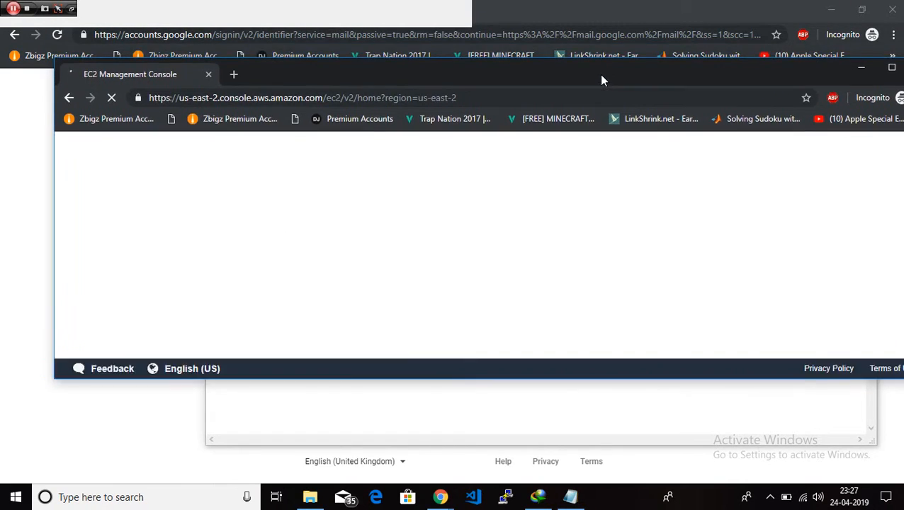
pyautogui.doubleClick(601, 77)
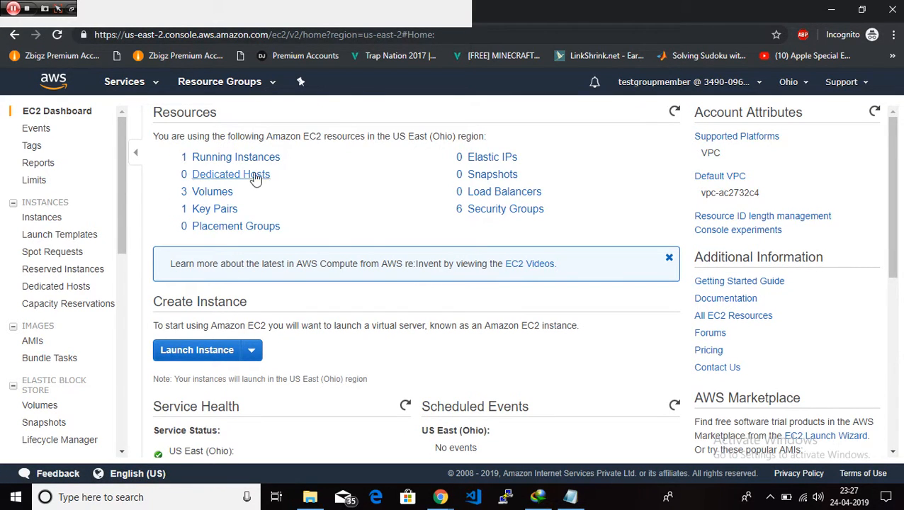
pyautogui.click(219, 156)
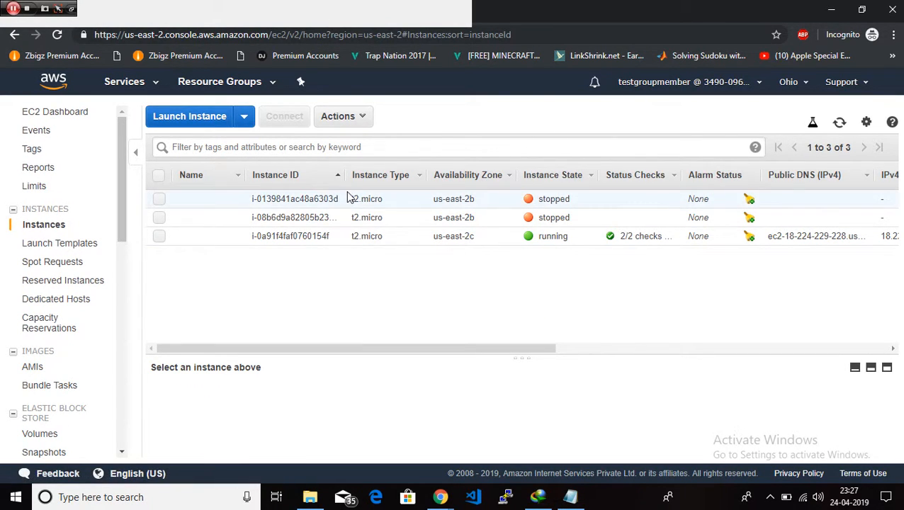
pyautogui.click(160, 238)
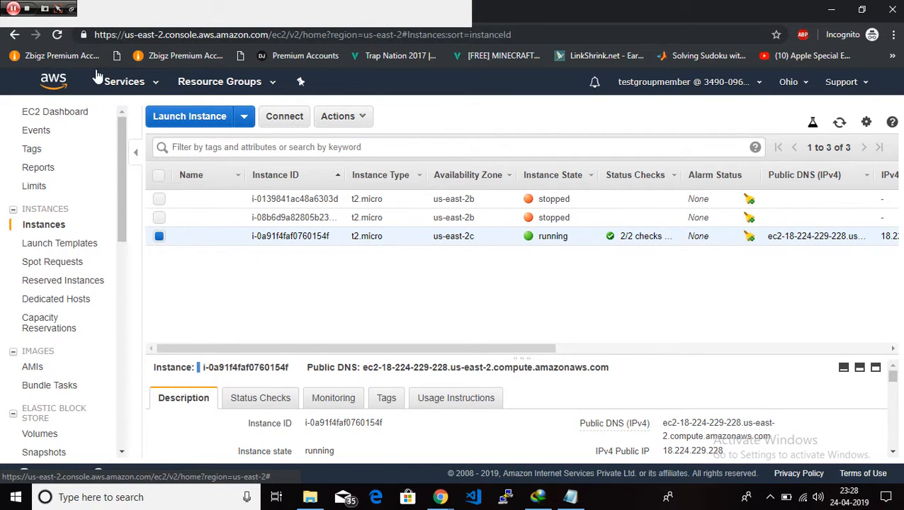
# Open the S3 service from the console home to check the member's bucket access, and return to the console home.
pyautogui.click(59, 87)
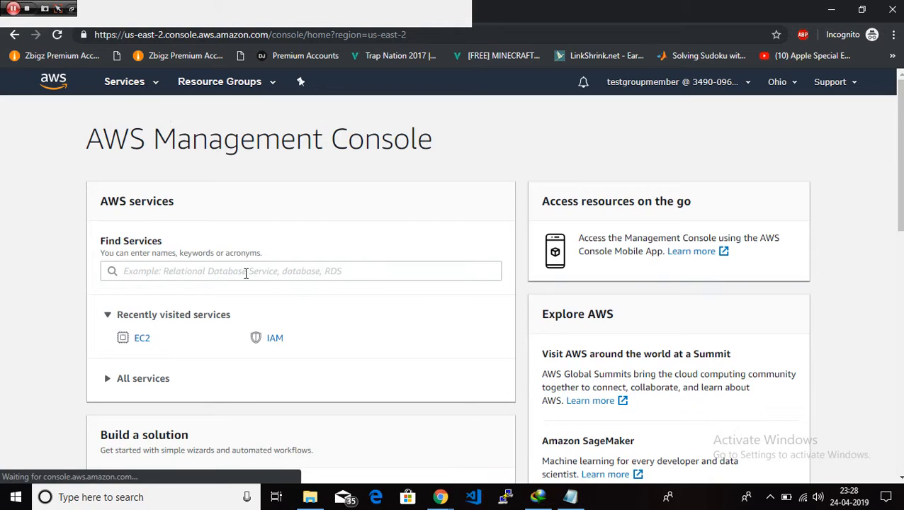
pyautogui.click(246, 272)
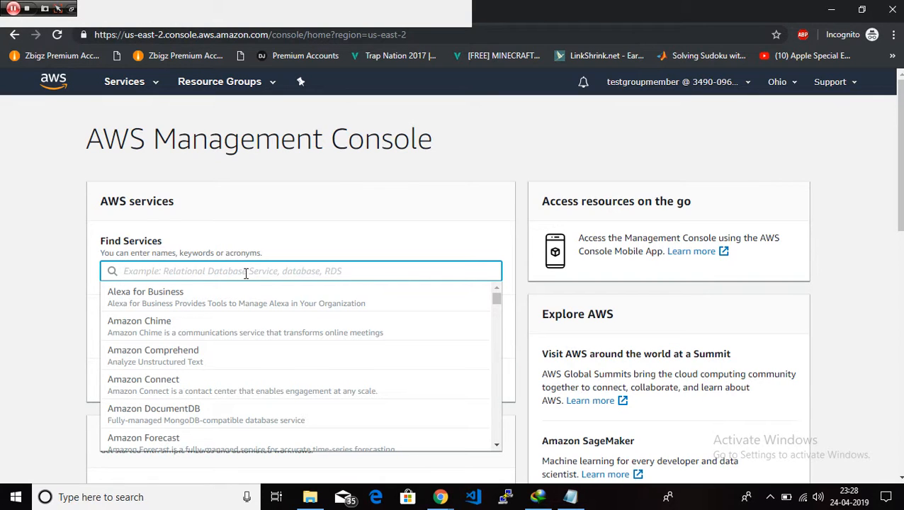
pyautogui.write('s3')
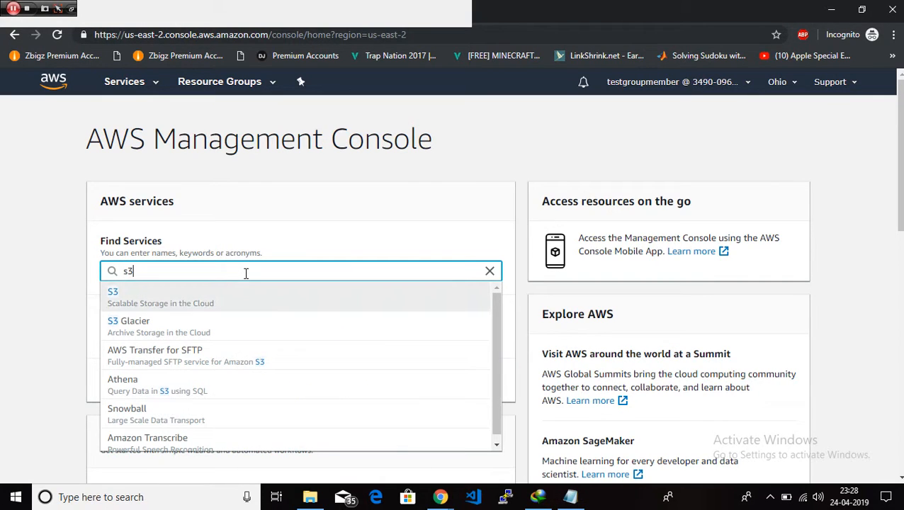
pyautogui.click(116, 291)
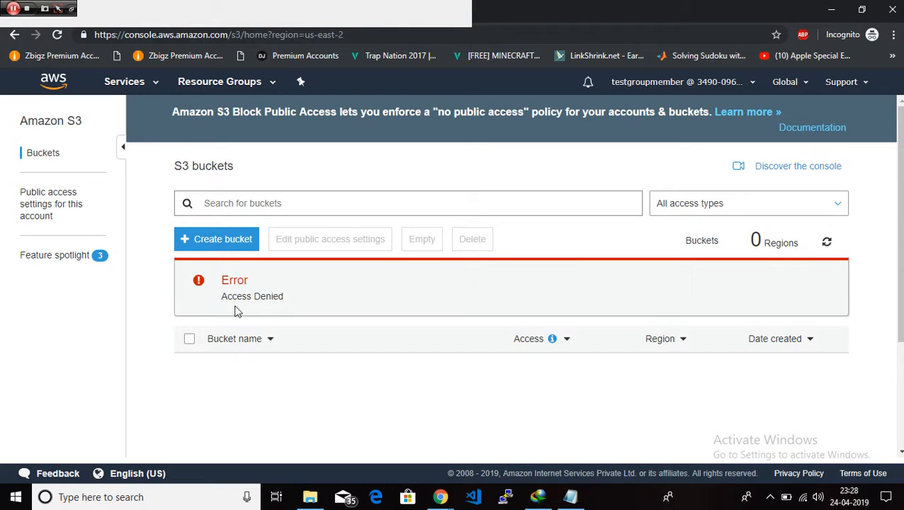
pyautogui.moveTo(284, 299); pyautogui.dragTo(233, 295)
pyautogui.moveTo(358, 288); pyautogui.dragTo(197, 101)
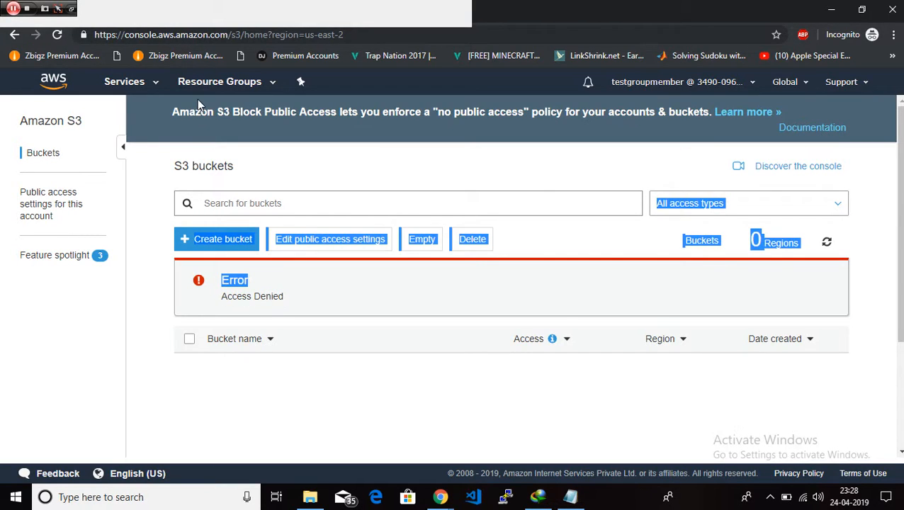
pyautogui.click(212, 161)
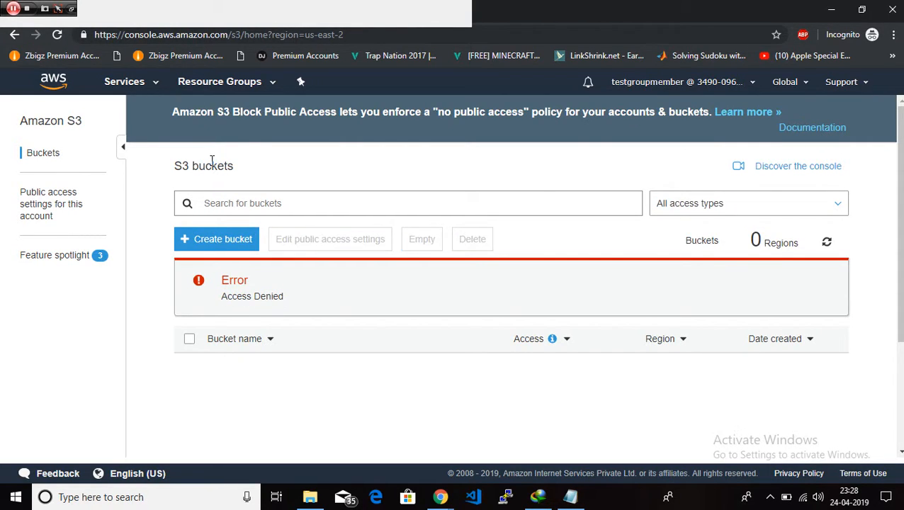
pyautogui.click(55, 82)
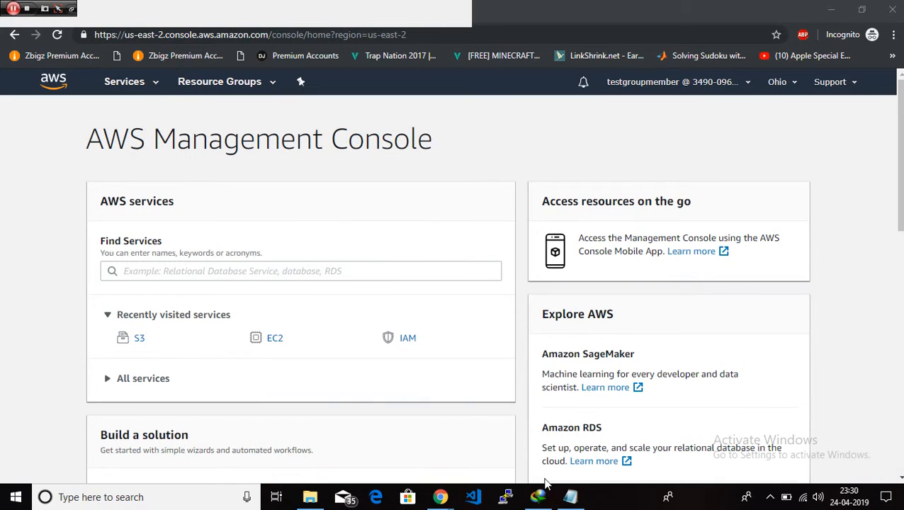
# Switch to the Notepad topic list and review the lines "Creation of groups" and "Creation of roles".
pyautogui.click(570, 496)
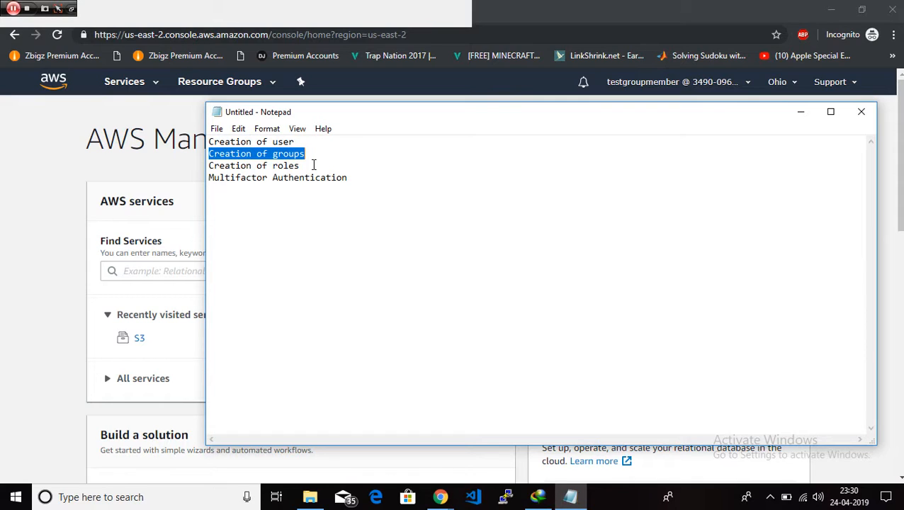
pyautogui.moveTo(312, 165); pyautogui.dragTo(202, 162)
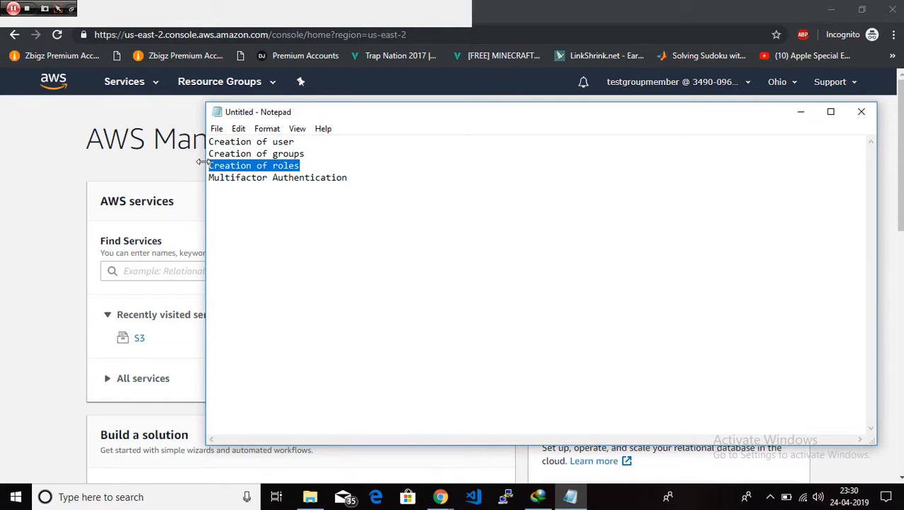
pyautogui.click(310, 154)
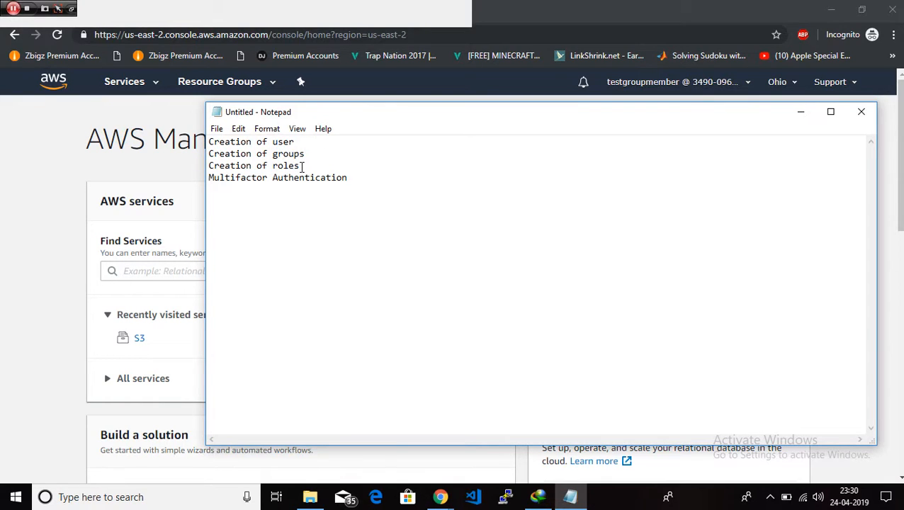
pyautogui.click(302, 167)
pyautogui.moveTo(311, 157); pyautogui.dragTo(241, 155)
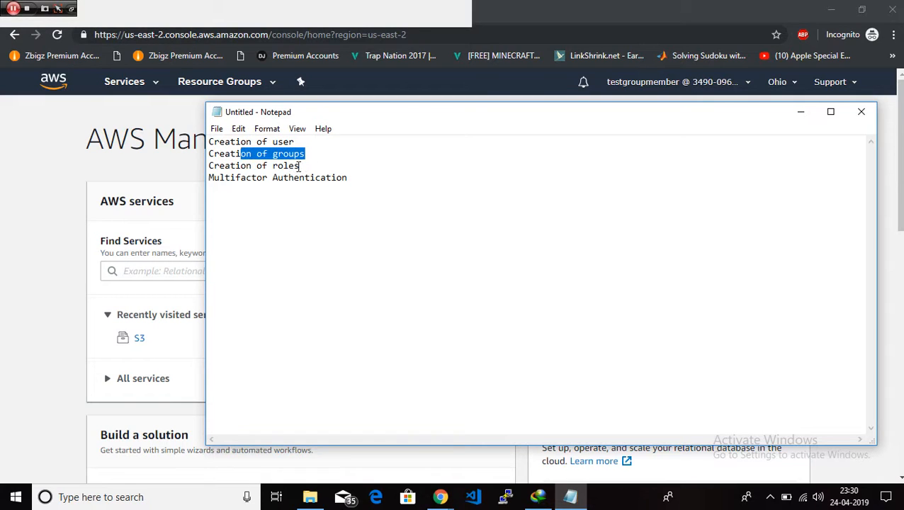
pyautogui.click(300, 166)
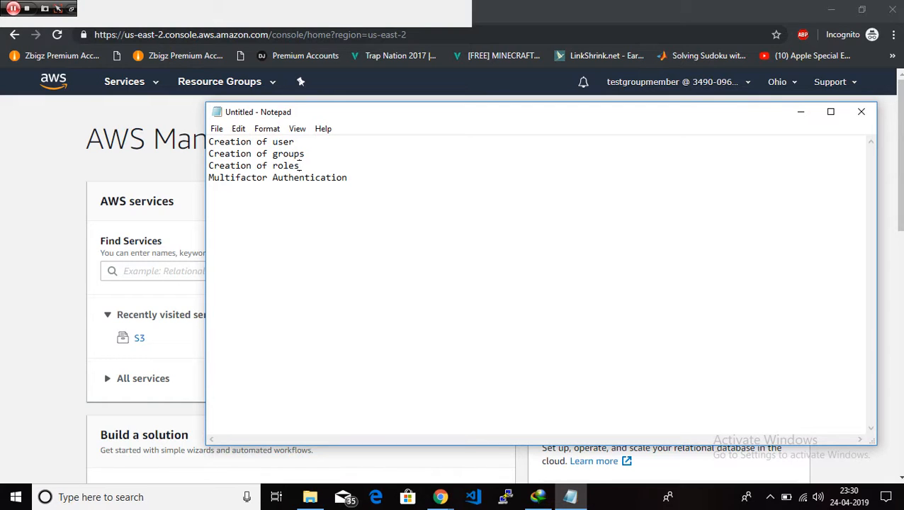
pyautogui.moveTo(300, 166); pyautogui.dragTo(207, 168)
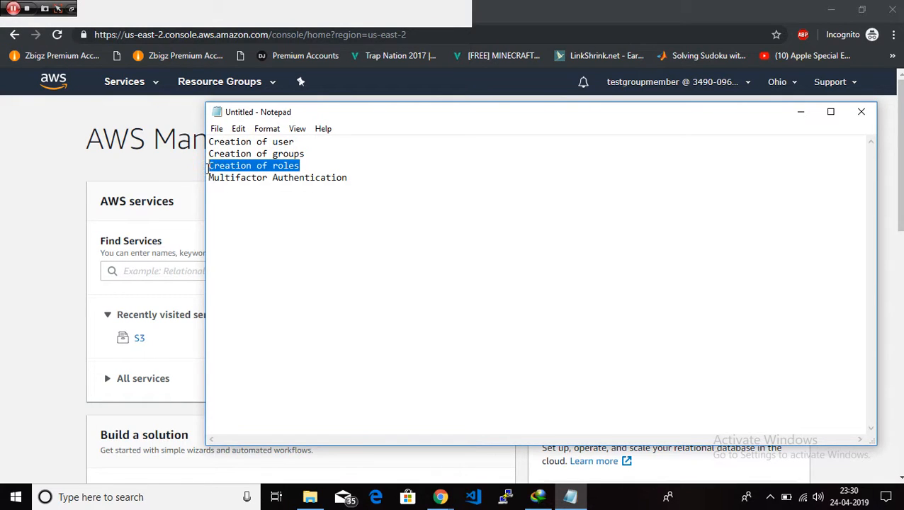
pyautogui.click(284, 164)
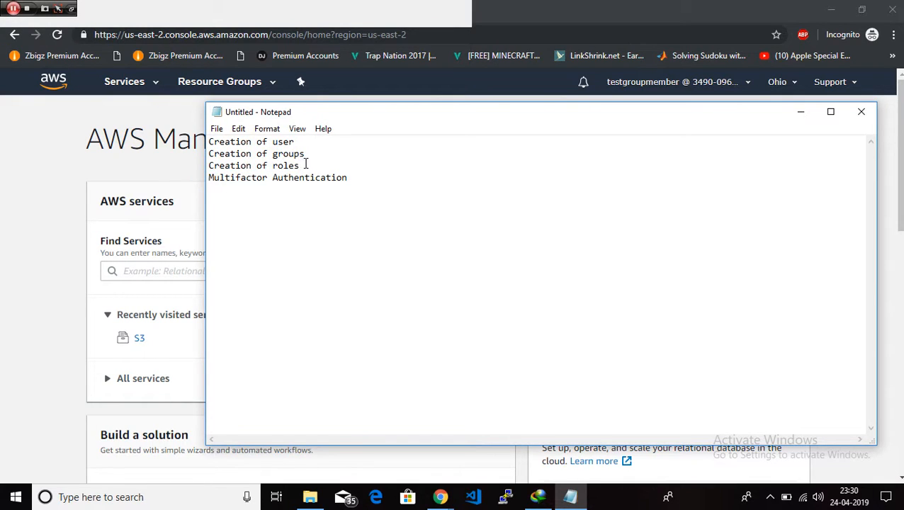
pyautogui.click(306, 164)
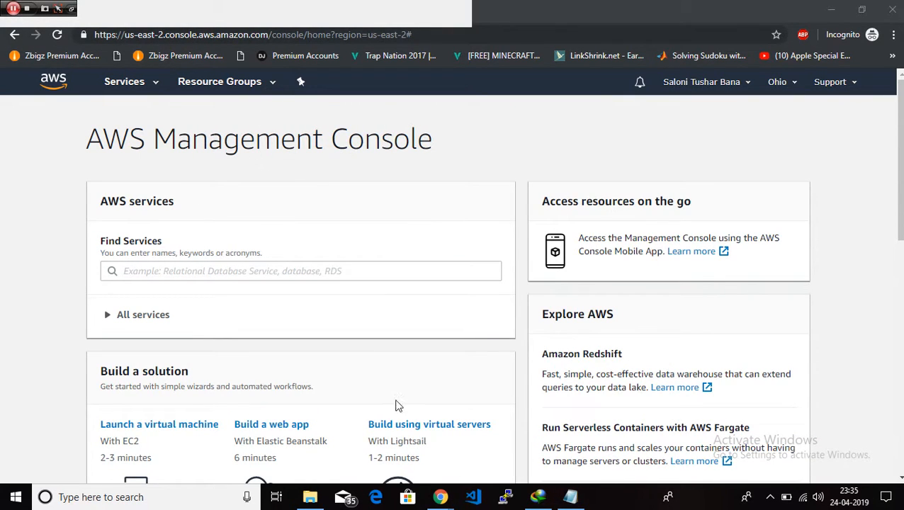
# Open the IAM service from the main account's console and show its list of roles.
pyautogui.click(133, 86)
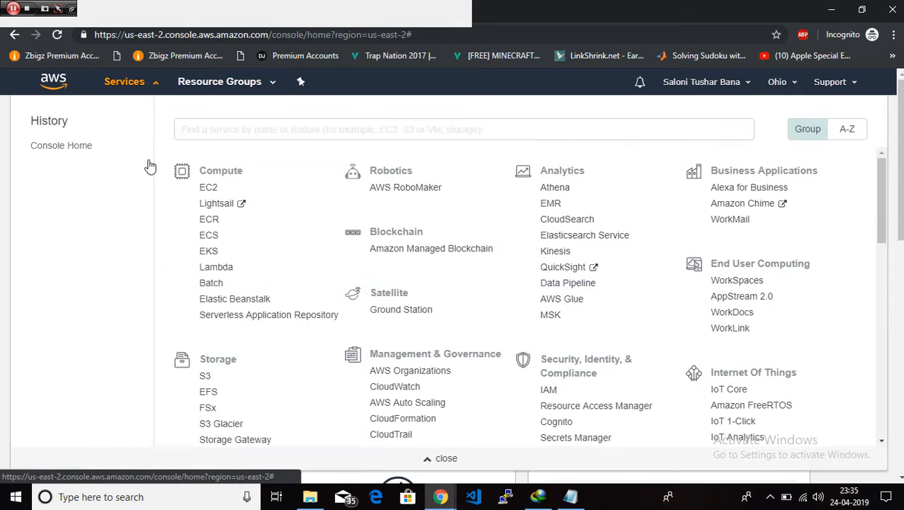
pyautogui.scroll(-3, 308, 394)
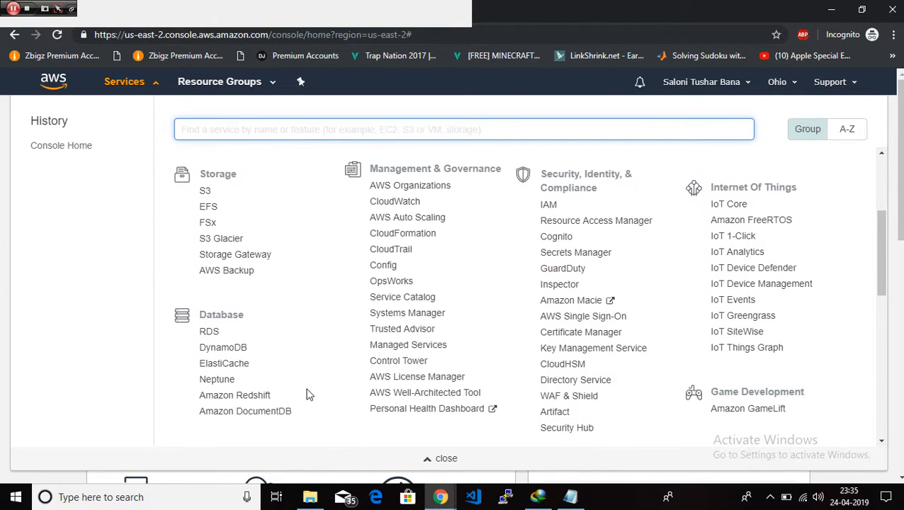
pyautogui.click(549, 205)
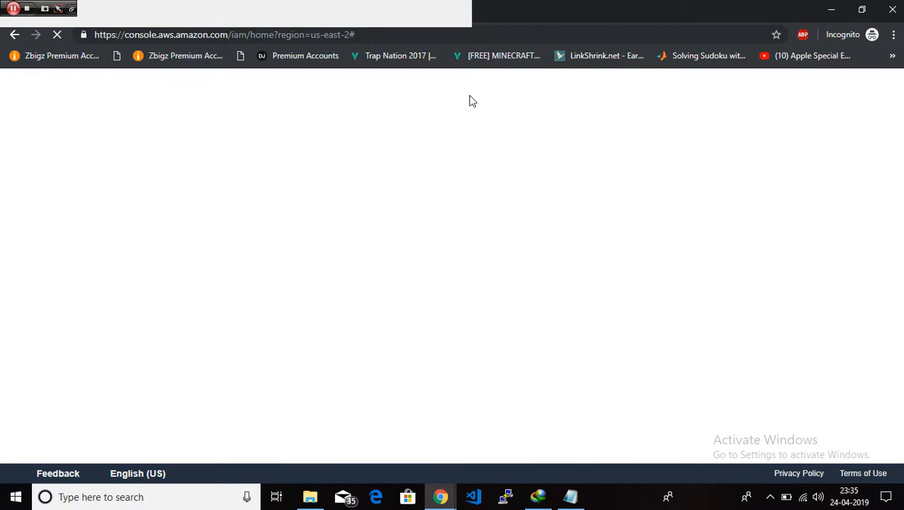
pyautogui.moveTo(559, 15); pyautogui.dragTo(576, 87)
pyautogui.moveTo(579, 95); pyautogui.dragTo(604, 6)
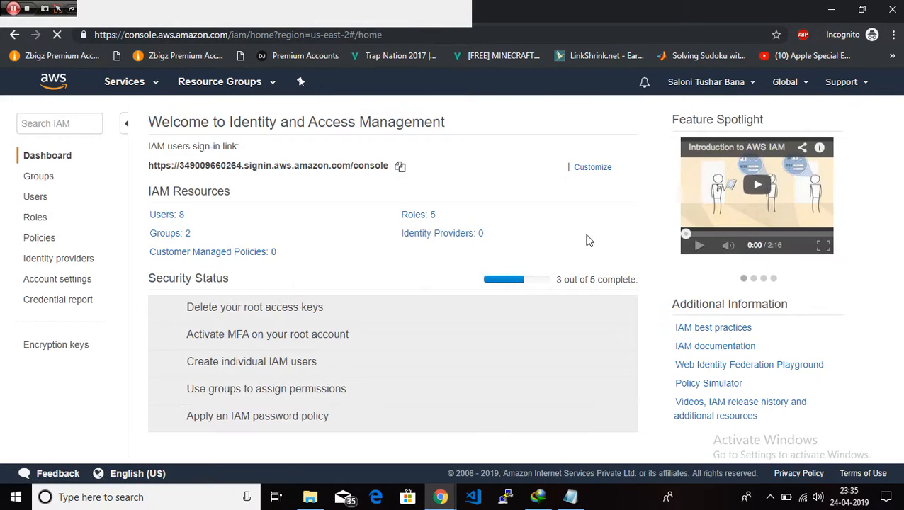
pyautogui.click(419, 216)
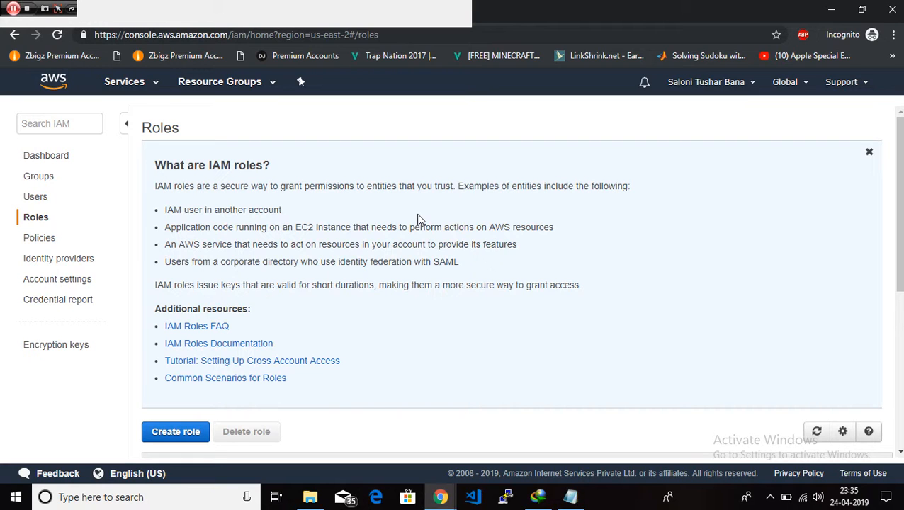
# Start creating a role for an AWS service and choose EC2 as the service that will use it.
pyautogui.scroll(-2, 170, 322)
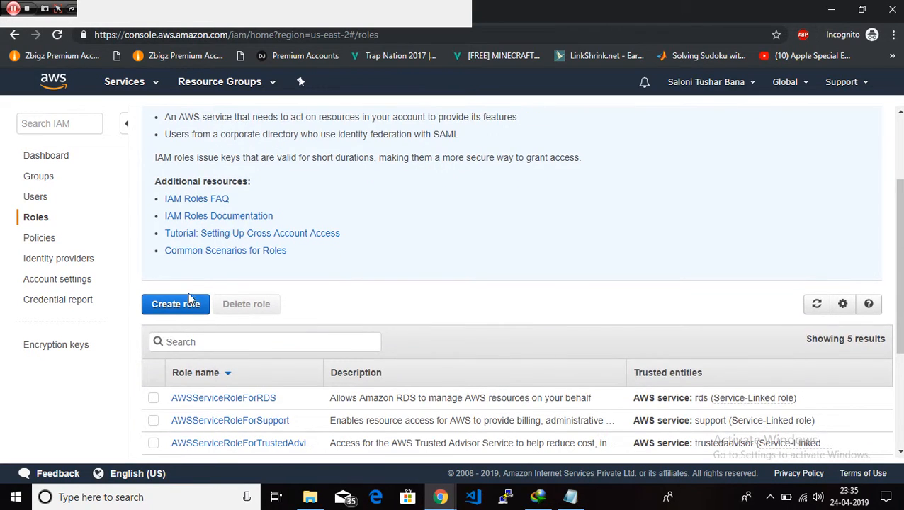
pyautogui.click(177, 304)
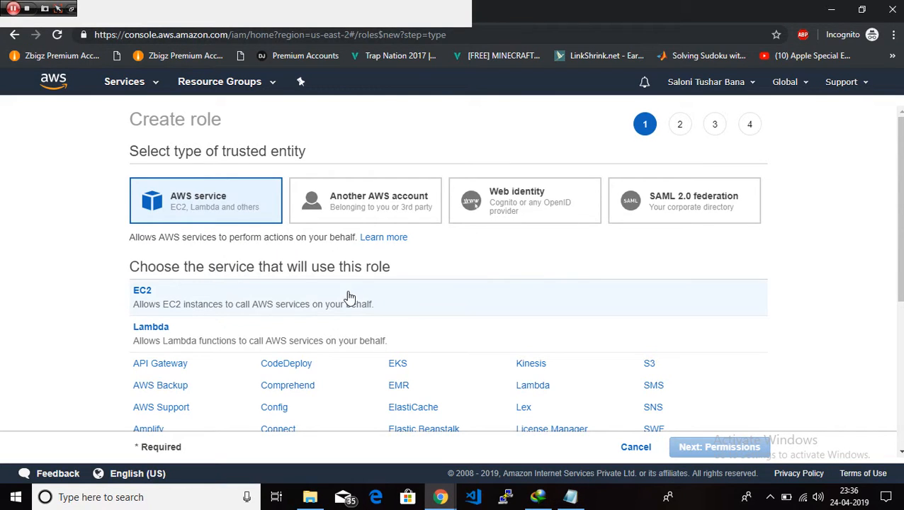
pyautogui.click(309, 300)
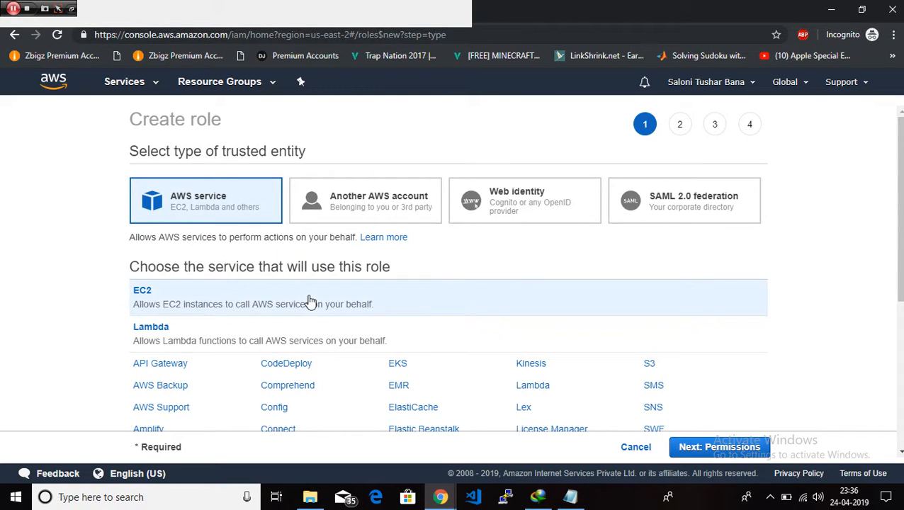
# Find the S3 policies, attach AmazonS3FullAccess to the new role, and continue to the review without adding tags.
pyautogui.click(730, 447)
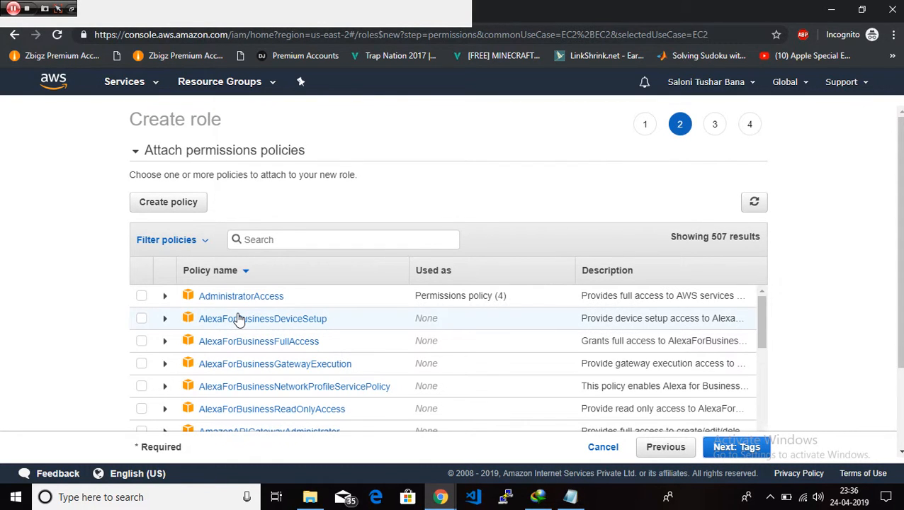
pyautogui.click(317, 242)
pyautogui.write('s')
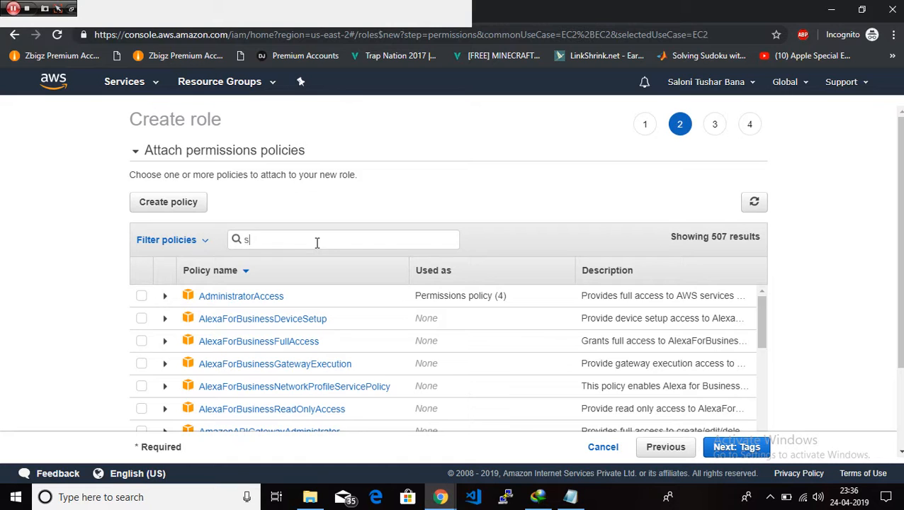
pyautogui.write('3')
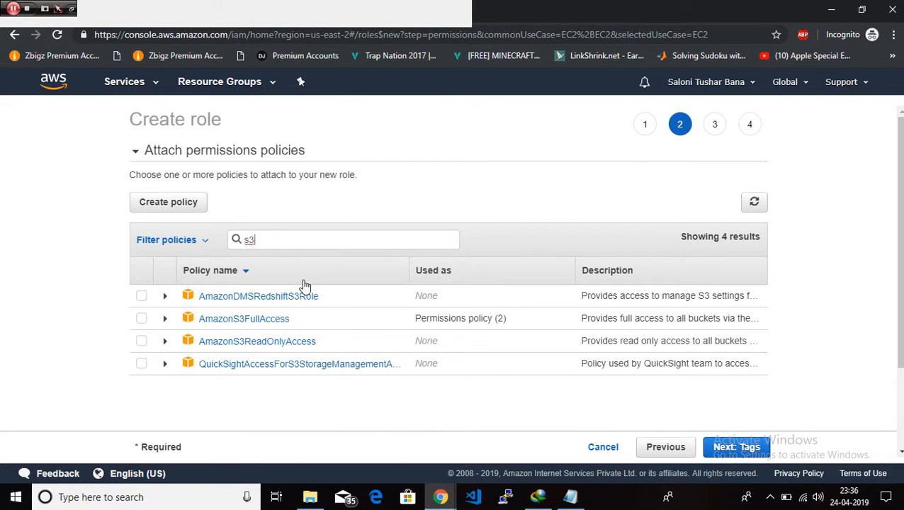
pyautogui.click(319, 321)
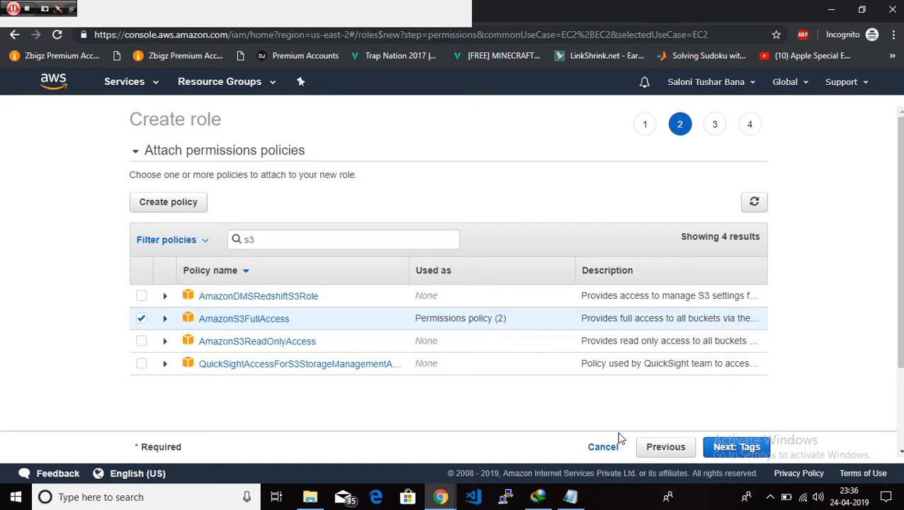
pyautogui.click(737, 448)
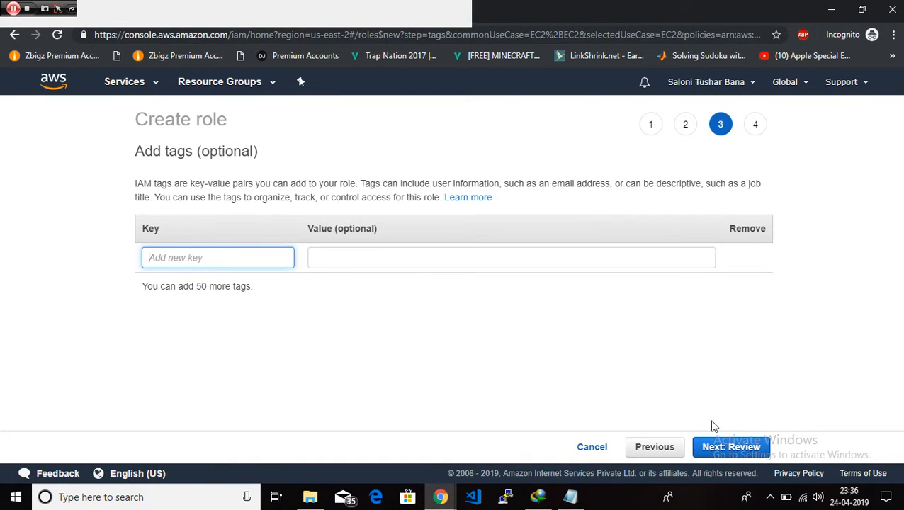
pyautogui.click(731, 448)
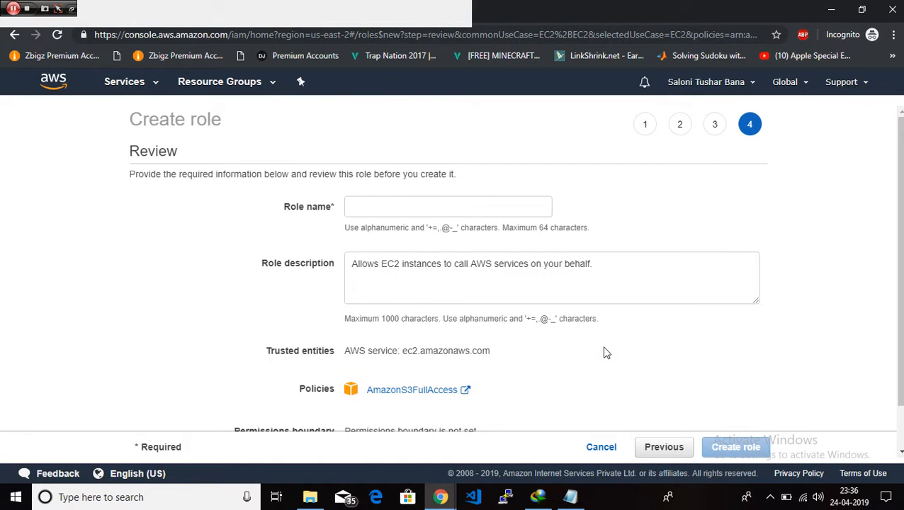
# Name the role testrole and create it.
pyautogui.click(435, 205)
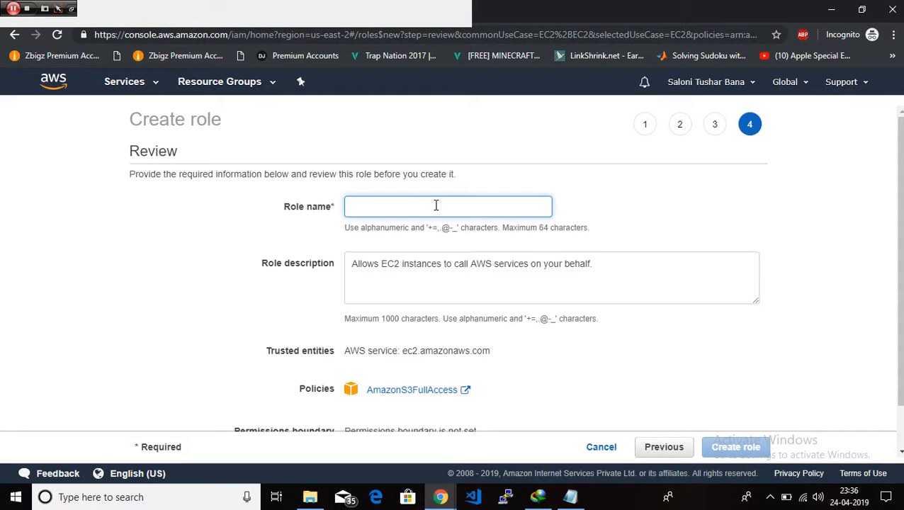
pyautogui.write('t')
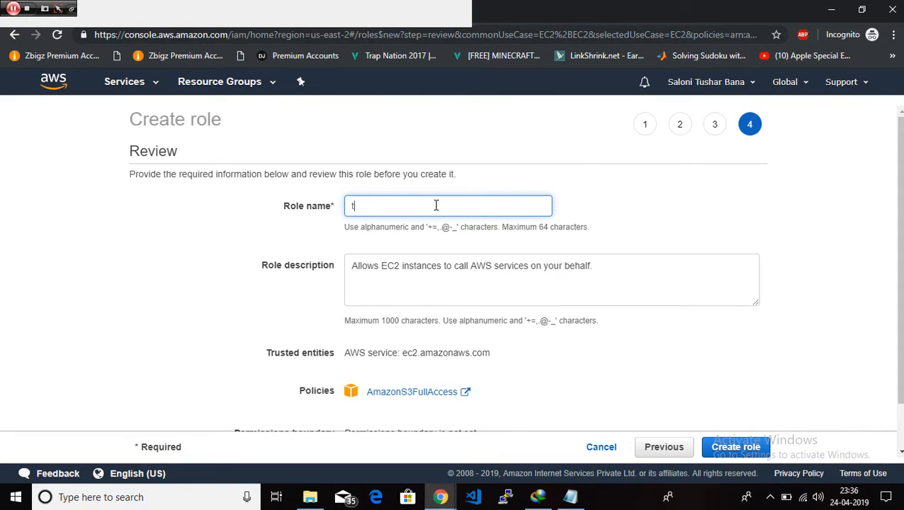
pyautogui.write('estrole')
pyautogui.scroll(-2, 492, 333)
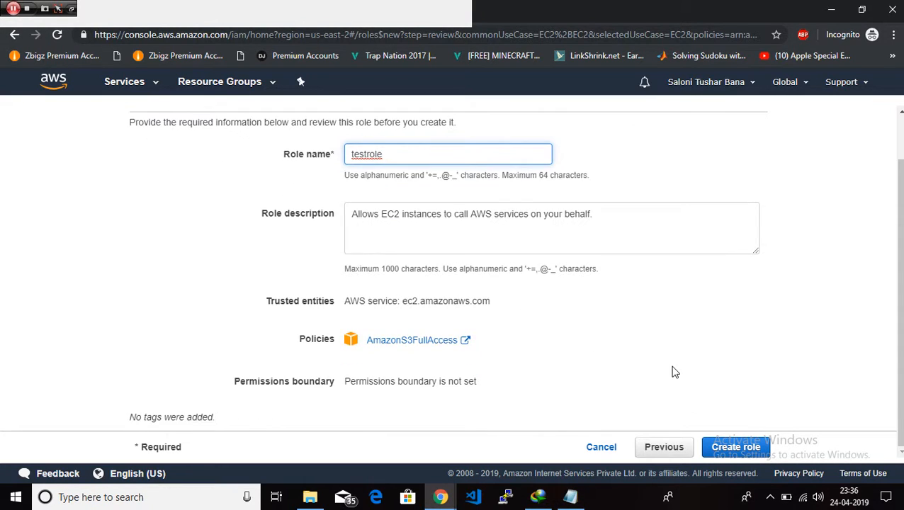
pyautogui.click(734, 450)
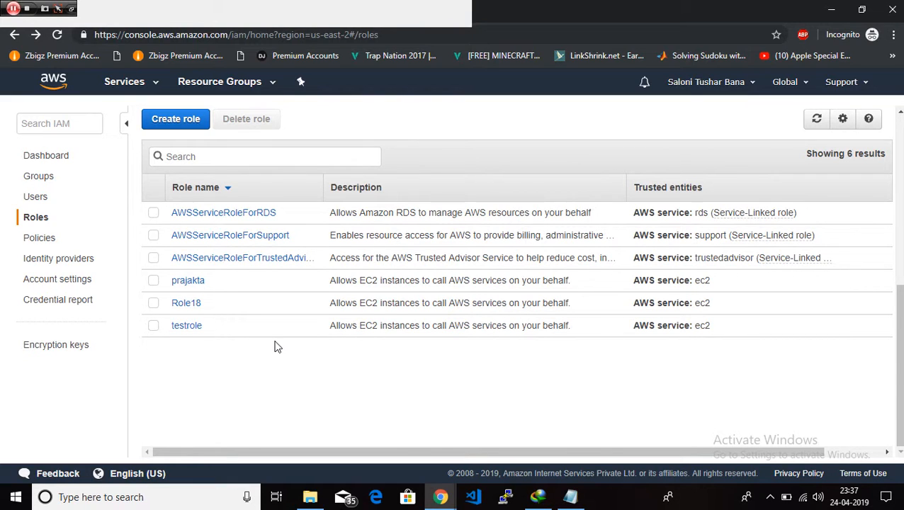
# Return to the console home, open the EC2 service and show its running instances.
pyautogui.click(46, 83)
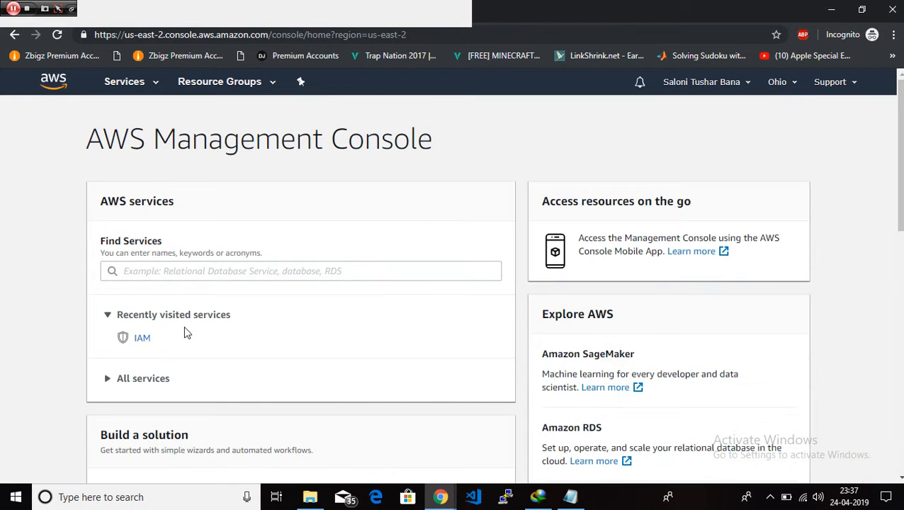
pyautogui.click(118, 91)
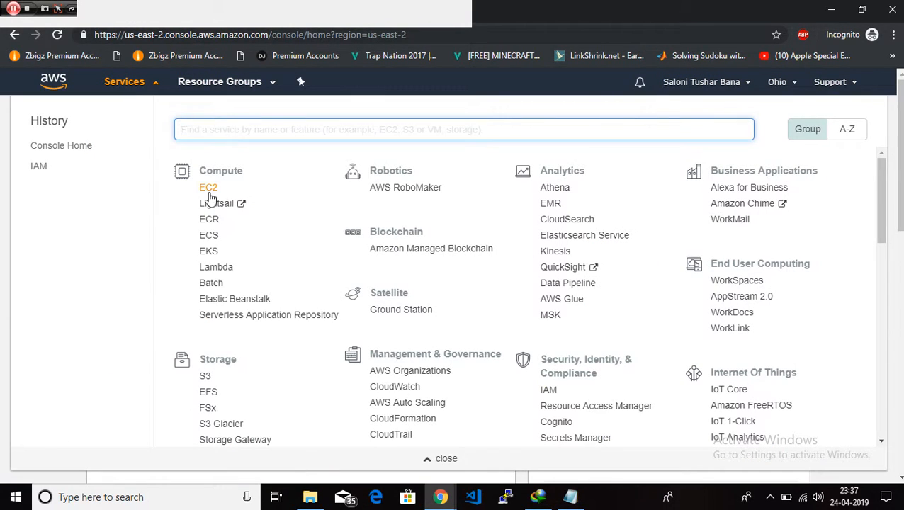
pyautogui.click(208, 190)
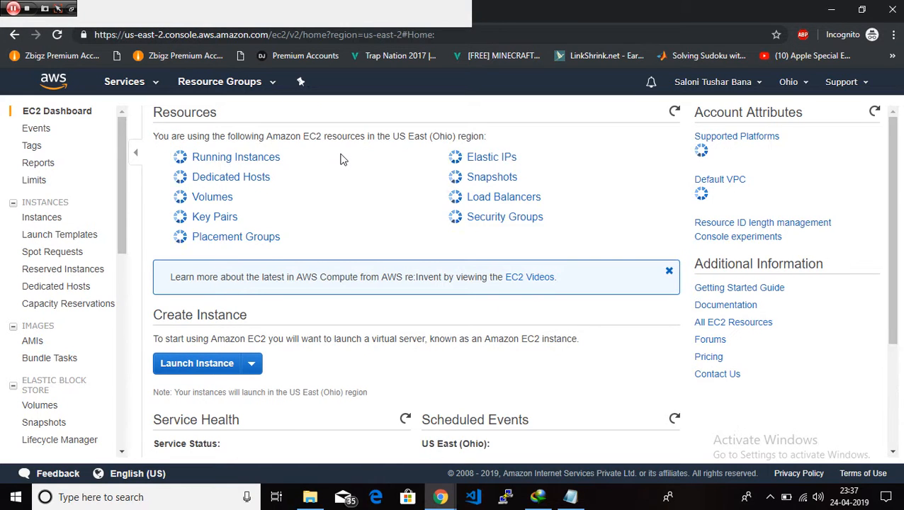
pyautogui.click(247, 159)
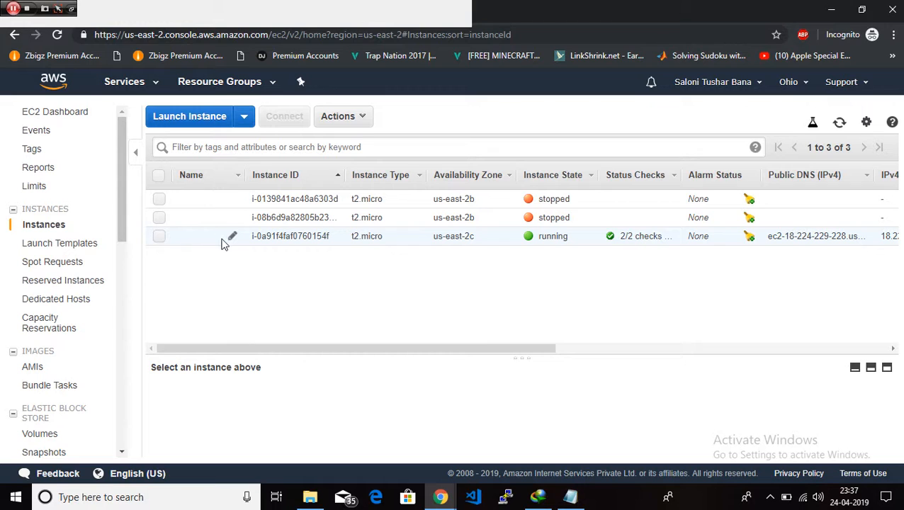
# Attach the IAM role testrole to the running t2.micro instance and return to the instance list.
pyautogui.click(160, 238)
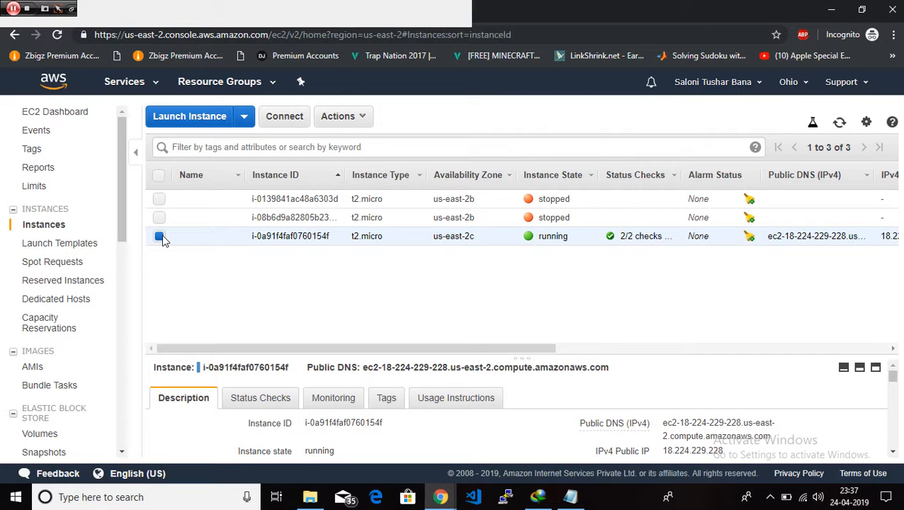
pyautogui.rightClick(170, 234)
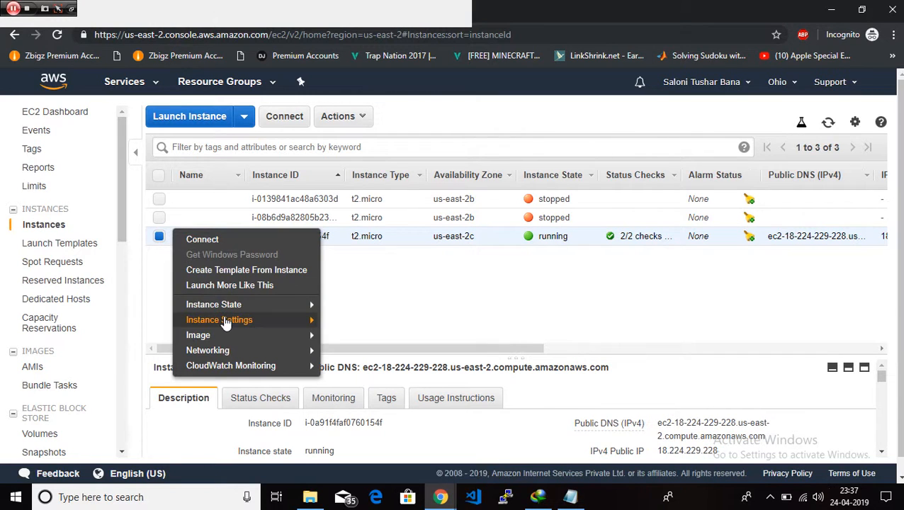
pyautogui.moveTo(225, 322)
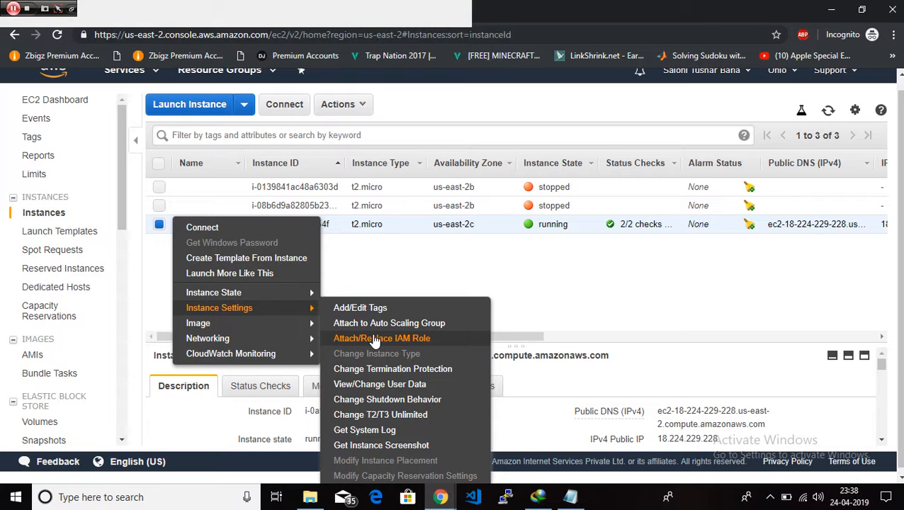
pyautogui.click(411, 339)
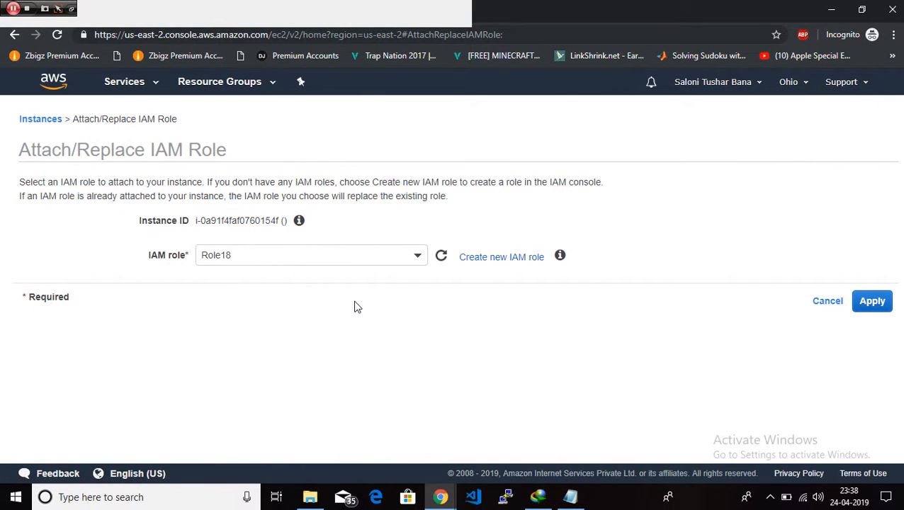
pyautogui.click(389, 260)
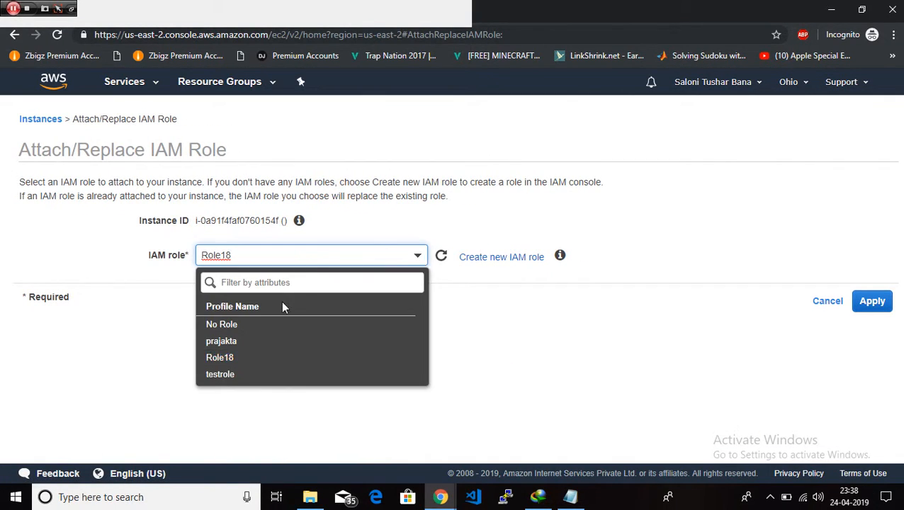
pyautogui.click(243, 374)
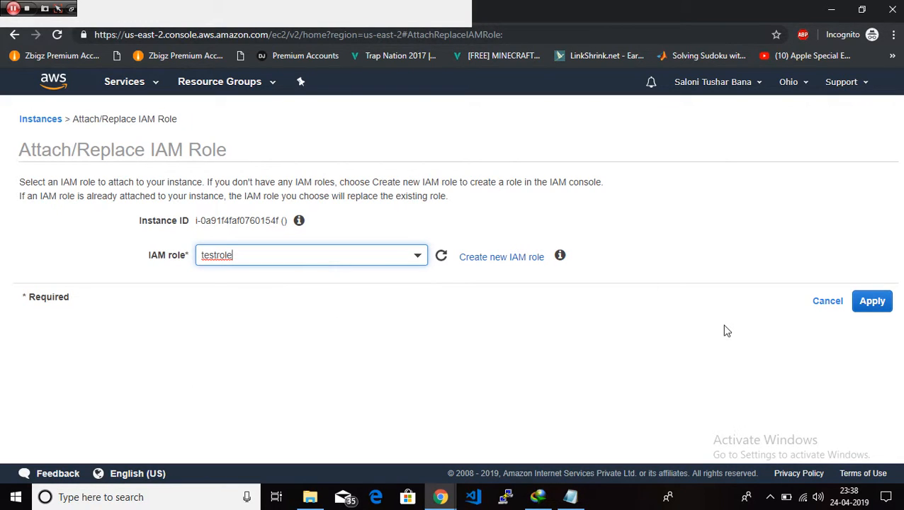
pyautogui.click(871, 301)
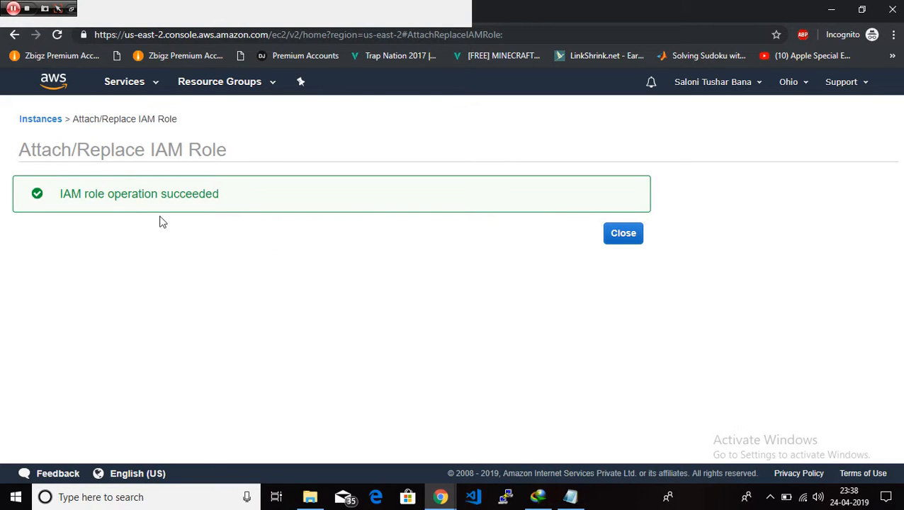
pyautogui.click(623, 235)
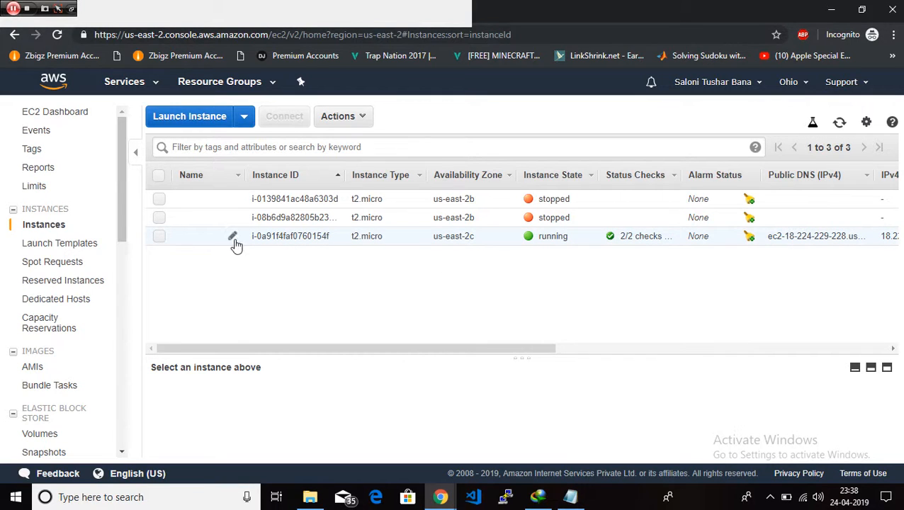
# Select the running instance and point out its instance ID in the list.
pyautogui.click(248, 243)
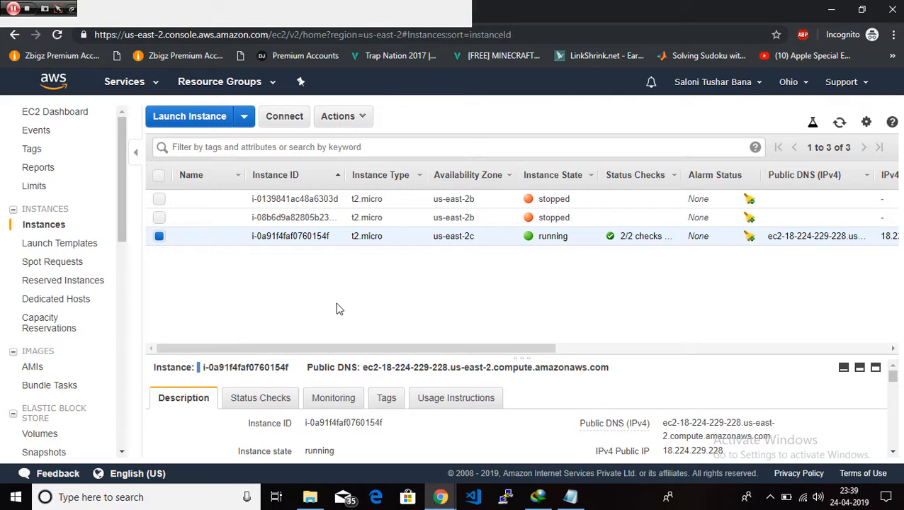
pyautogui.doubleClick(298, 239)
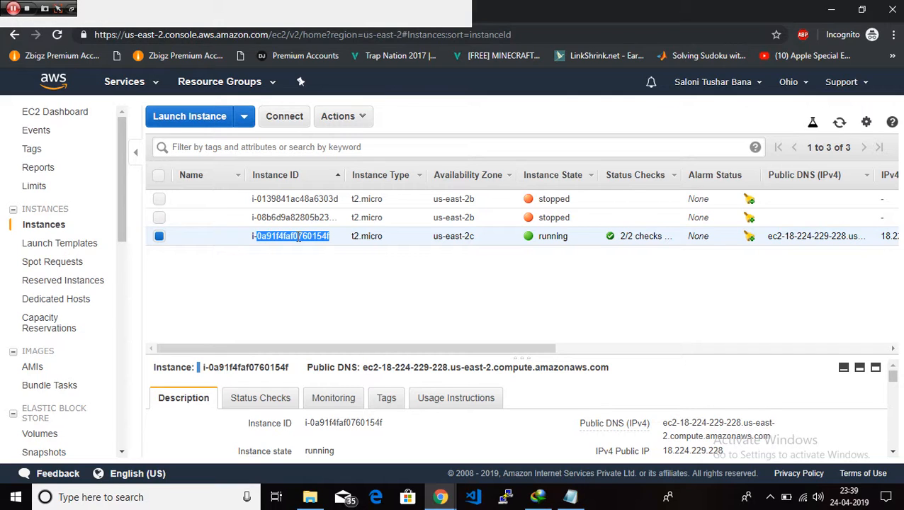
pyautogui.click(298, 239)
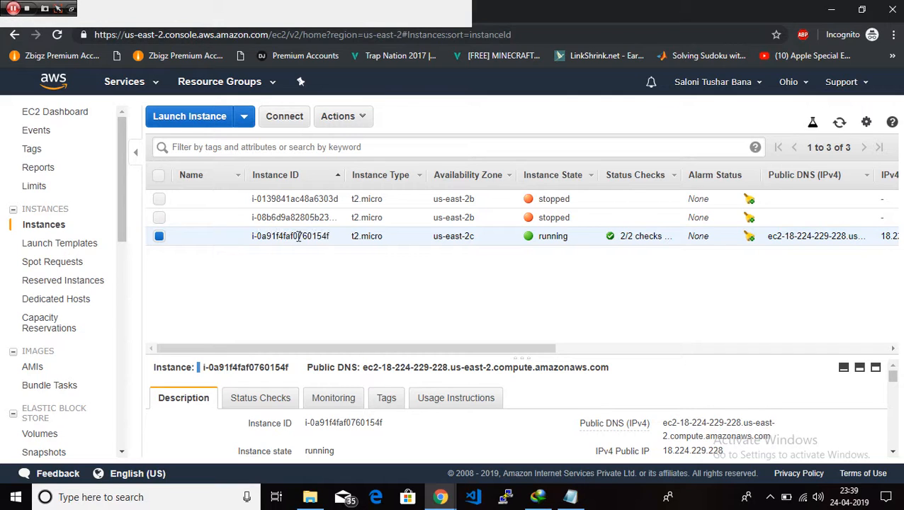
pyautogui.doubleClick(275, 237)
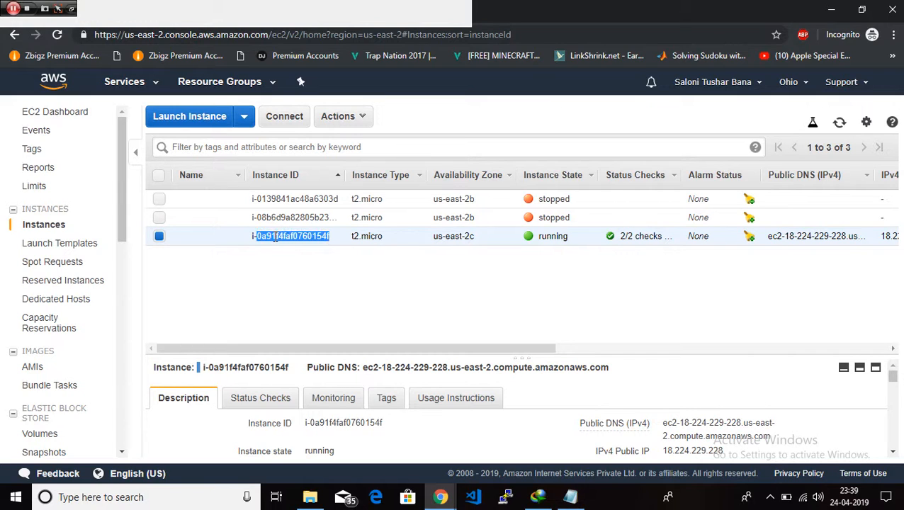
pyautogui.click(536, 299)
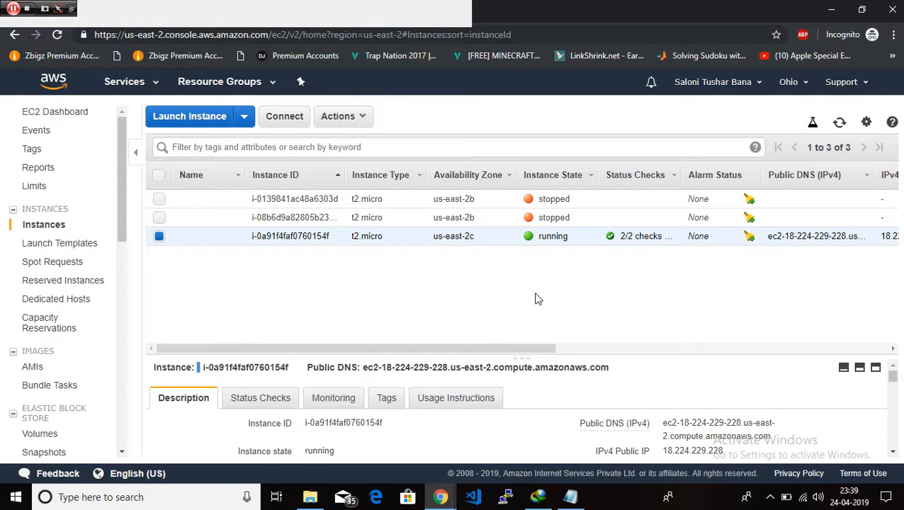
# Switch to the Notepad topic list and review the line "Multifactor Authentication".
pyautogui.click(570, 497)
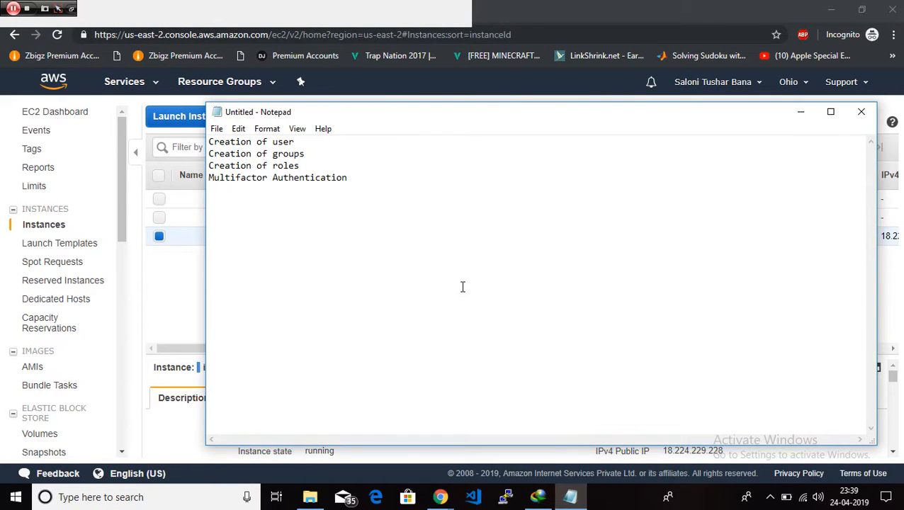
pyautogui.moveTo(347, 178); pyautogui.dragTo(208, 186)
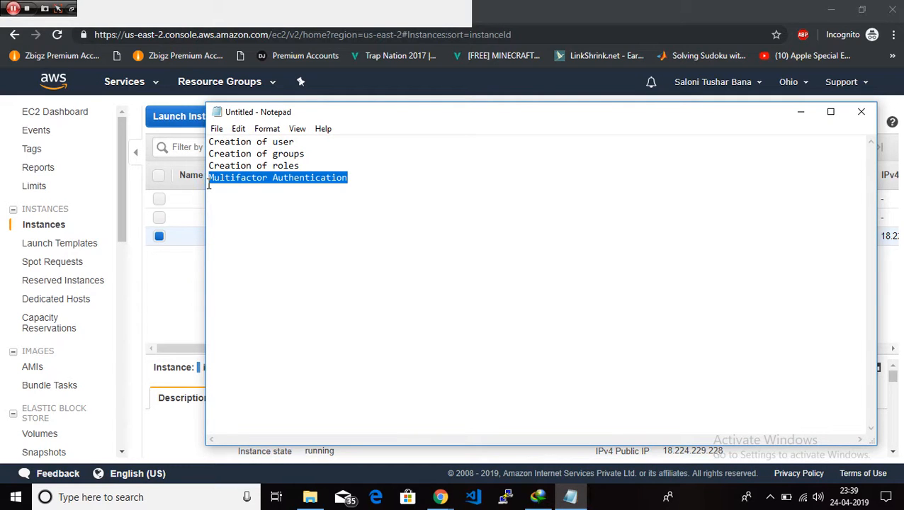
pyautogui.click(356, 179)
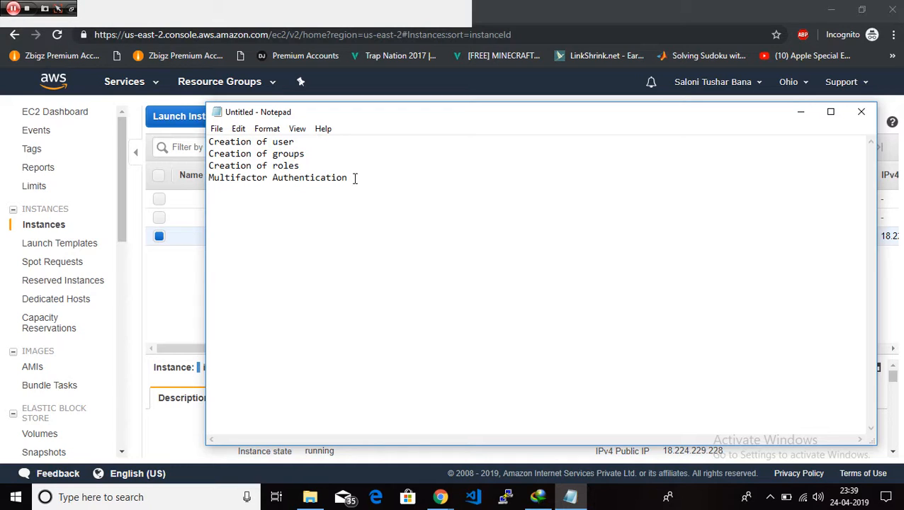
pyautogui.moveTo(347, 178); pyautogui.dragTo(208, 182)
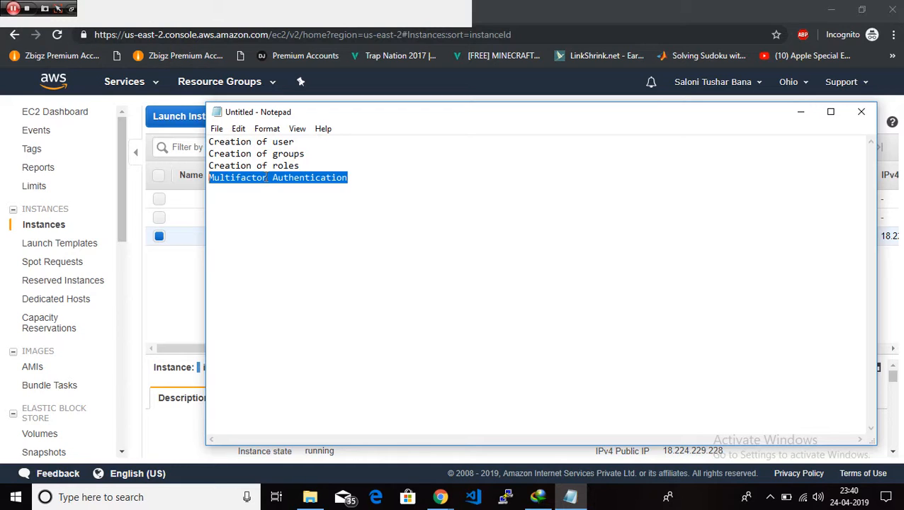
pyautogui.click(9, 7)
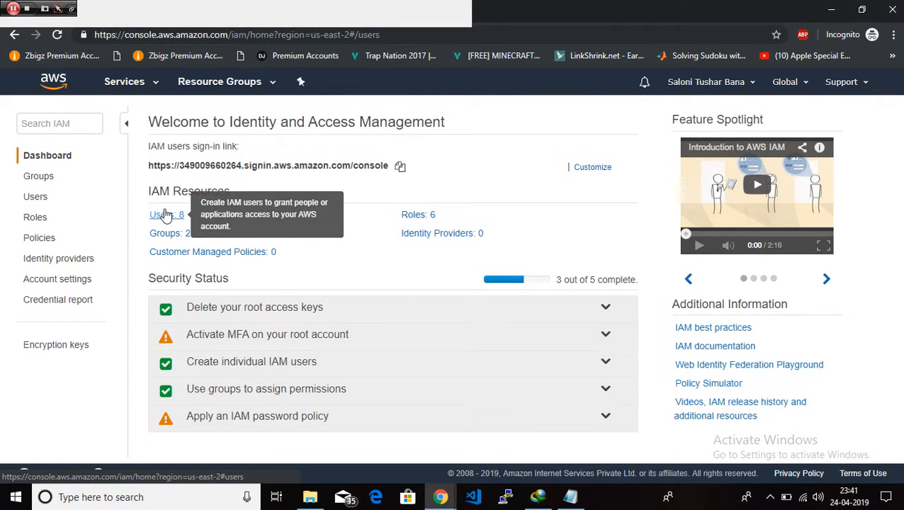
# Show the list of IAM users and open the security credentials of the user test123.
pyautogui.click(164, 214)
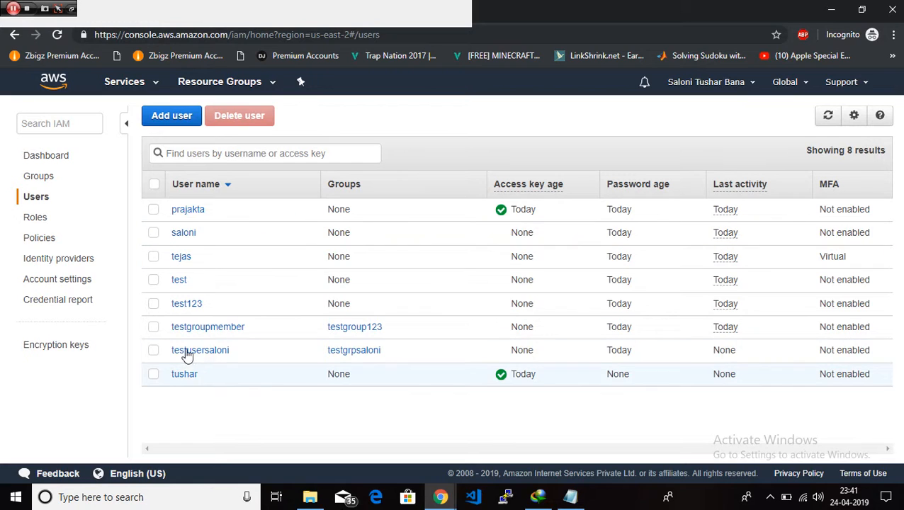
pyautogui.click(187, 304)
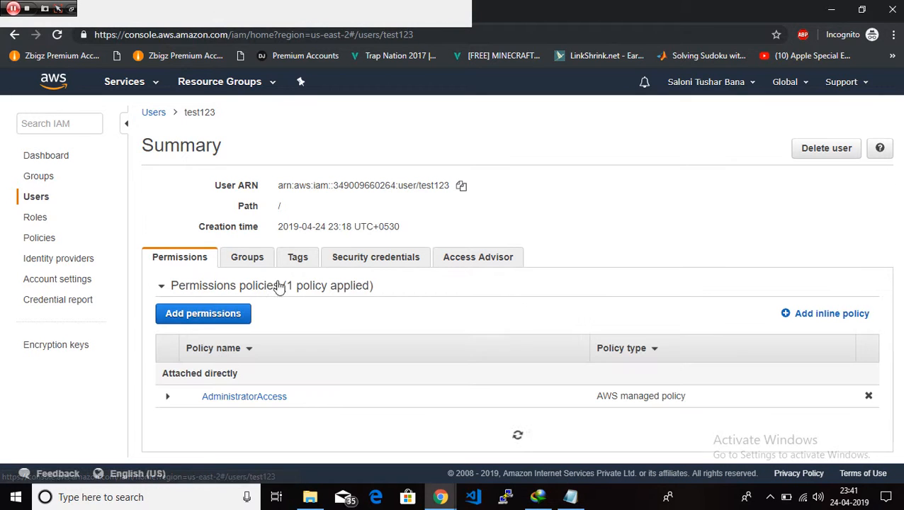
pyautogui.click(377, 259)
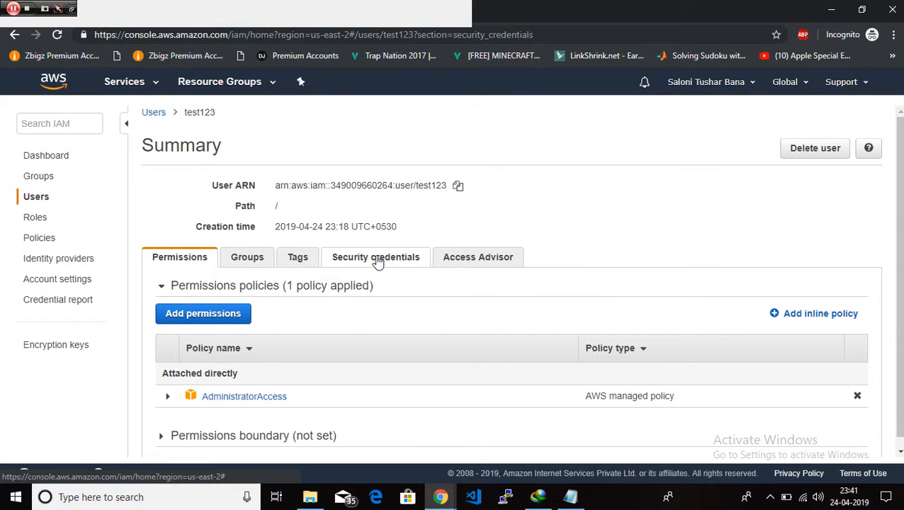
# Check the assigned MFA device status of test123 and open the dialog for managing that device.
pyautogui.scroll(-1, 364, 342)
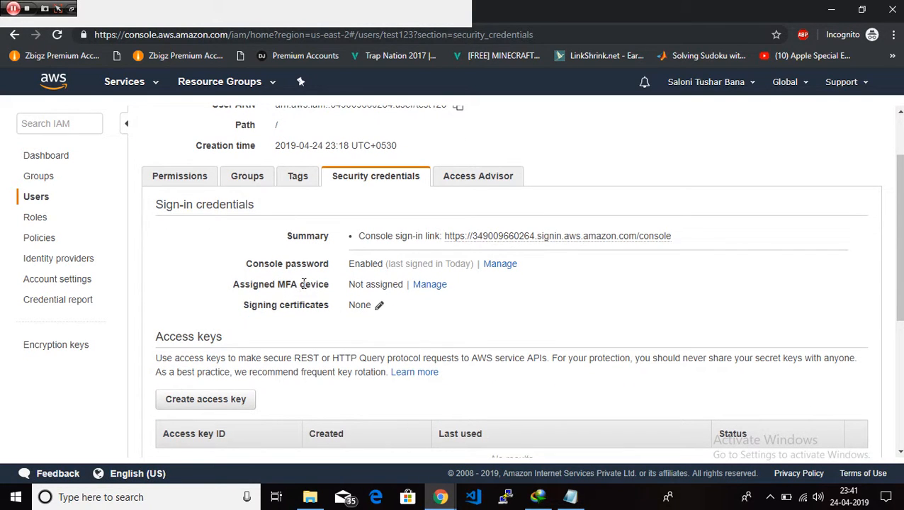
pyautogui.doubleClick(377, 287)
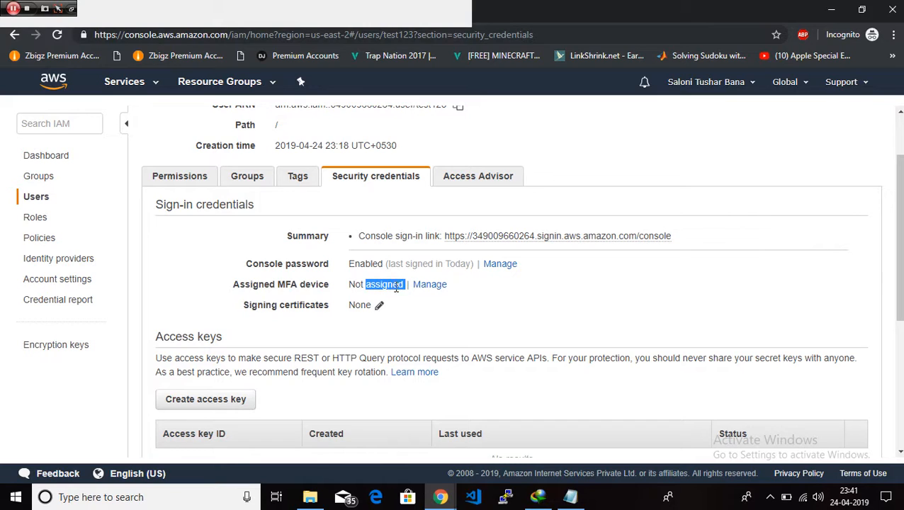
pyautogui.click(450, 302)
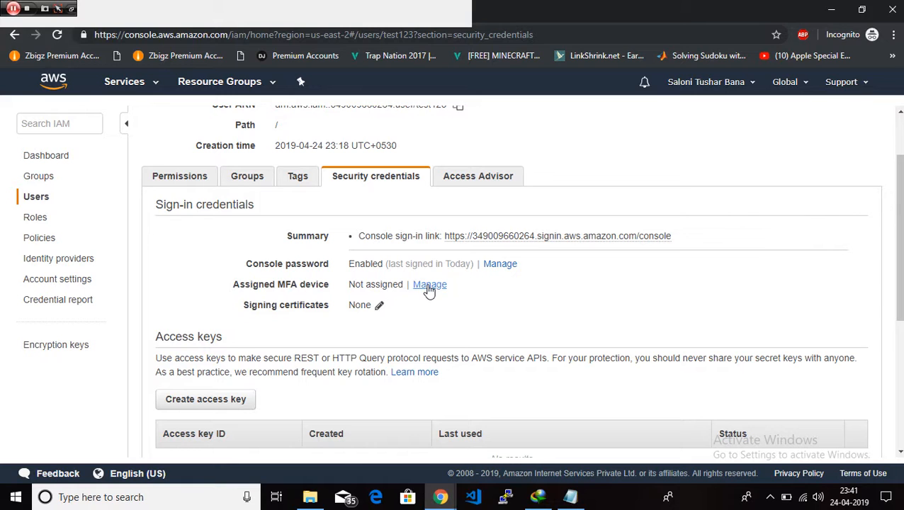
pyautogui.click(430, 287)
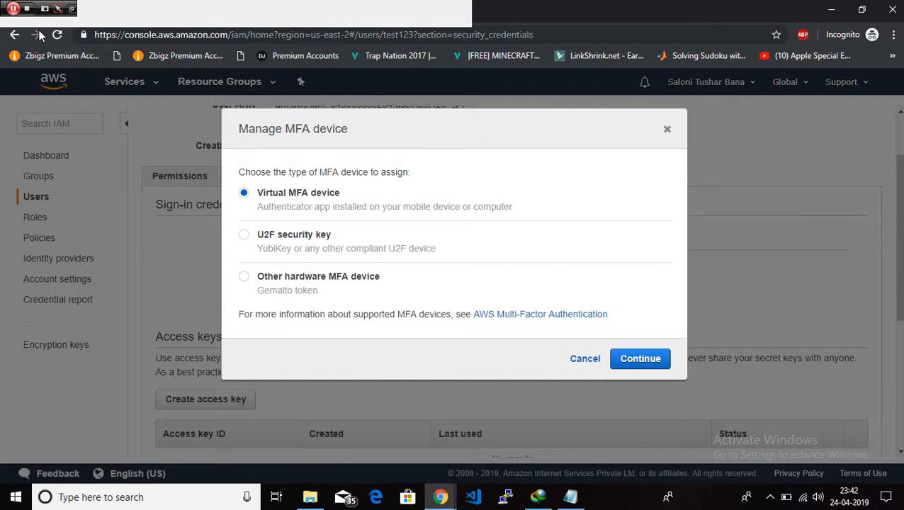
pyautogui.click(13, 9)
pyautogui.click(343, 304)
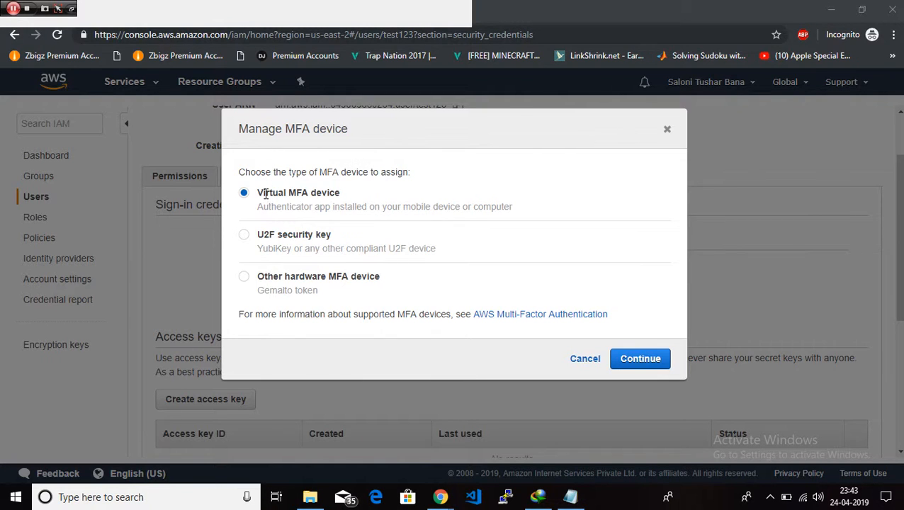
# Choose Virtual MFA device as the type to assign and reveal its QR code for scanning.
pyautogui.moveTo(265, 193); pyautogui.dragTo(331, 191)
pyautogui.tripleClick(331, 191)
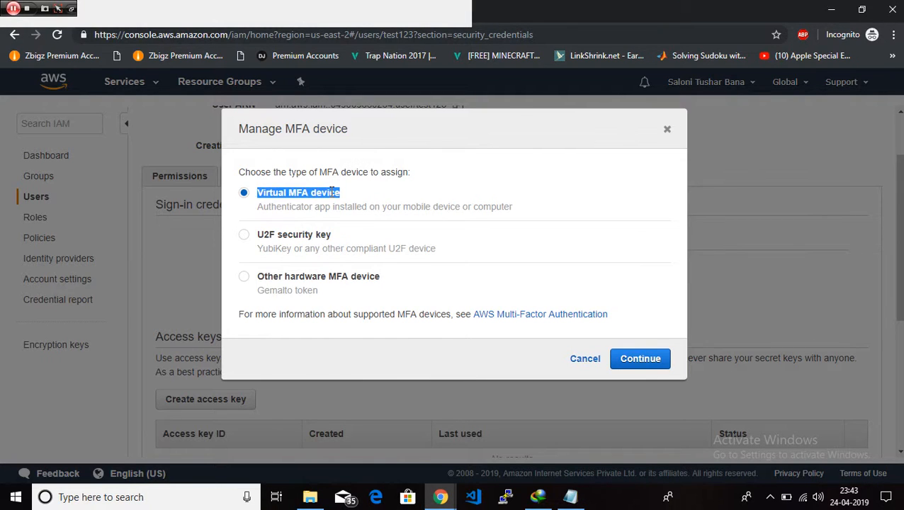
pyautogui.click(331, 192)
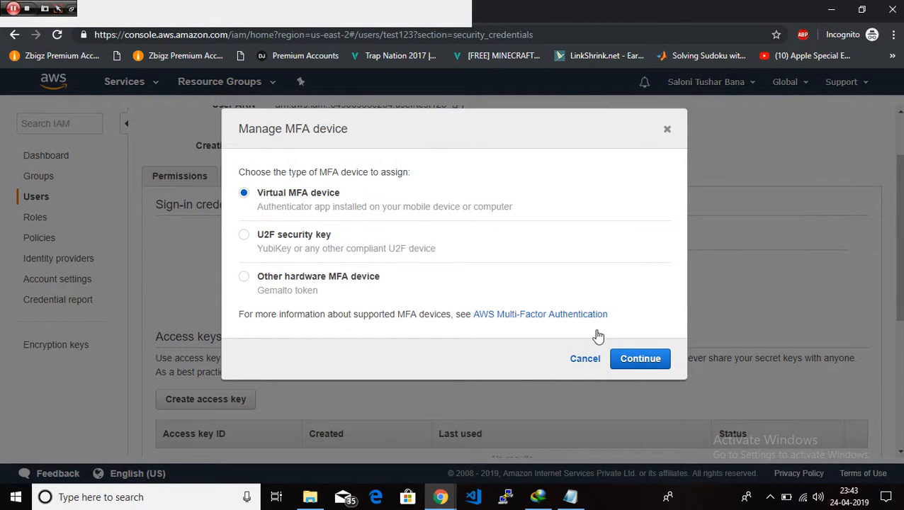
pyautogui.click(629, 359)
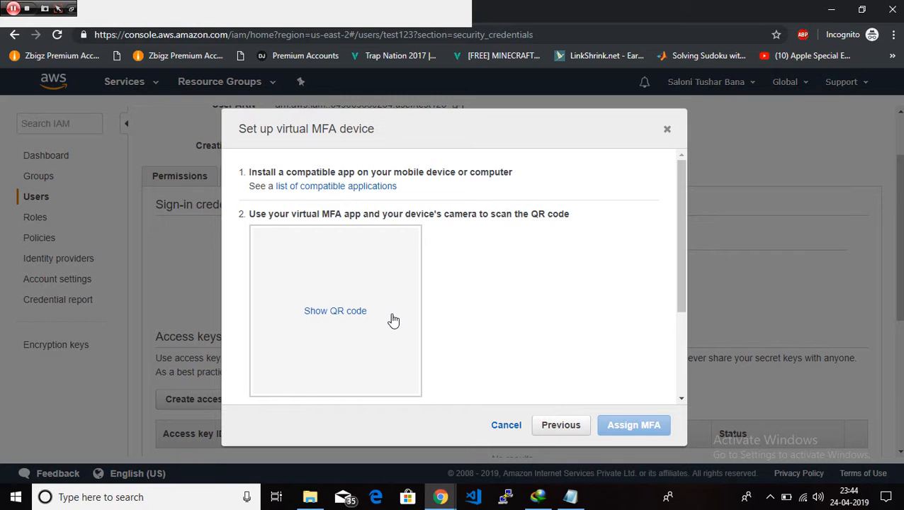
pyautogui.click(357, 315)
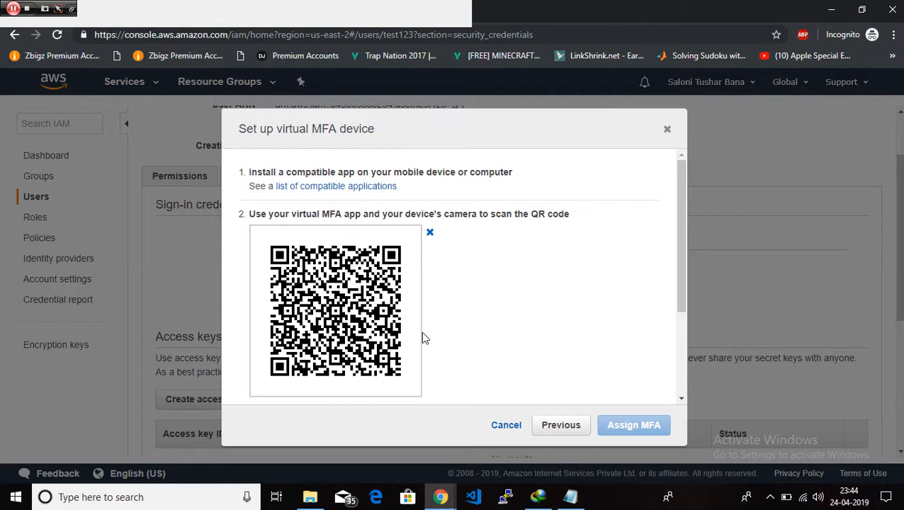
pyautogui.scroll(-2, 502, 341)
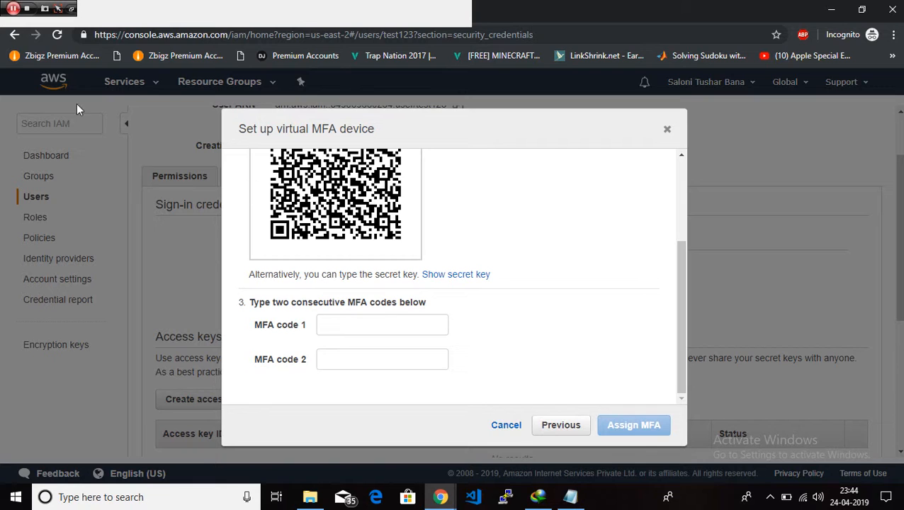
pyautogui.click(20, 8)
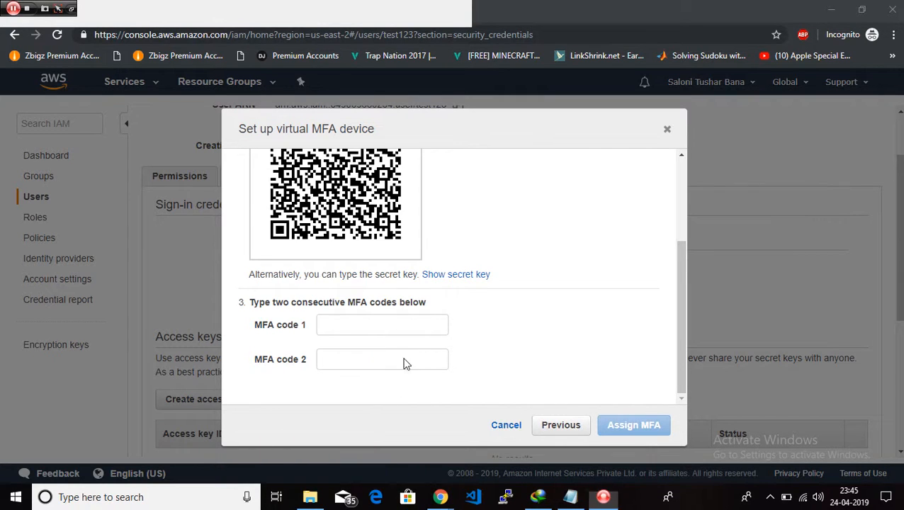
# Enter two consecutive MFA codes, assign the virtual MFA device to test123 and close the setup dialog.
pyautogui.click(409, 322)
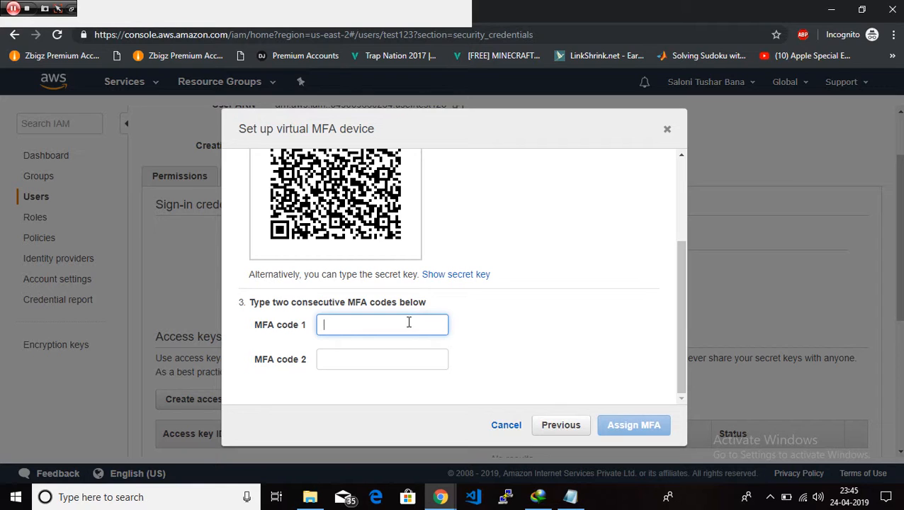
pyautogui.click(387, 354)
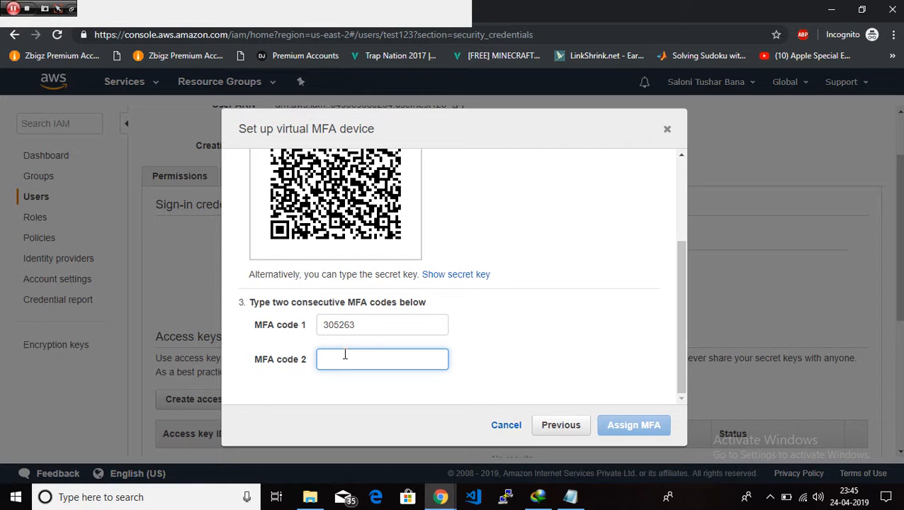
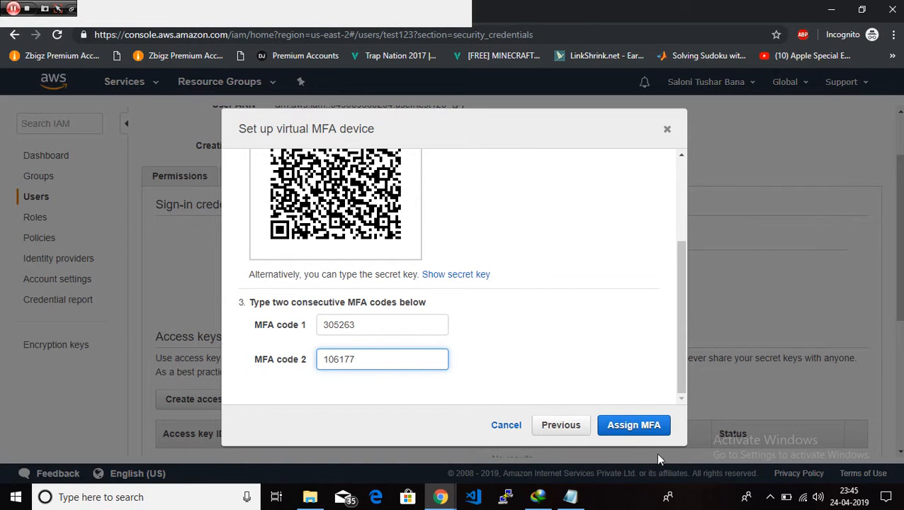
pyautogui.click(639, 425)
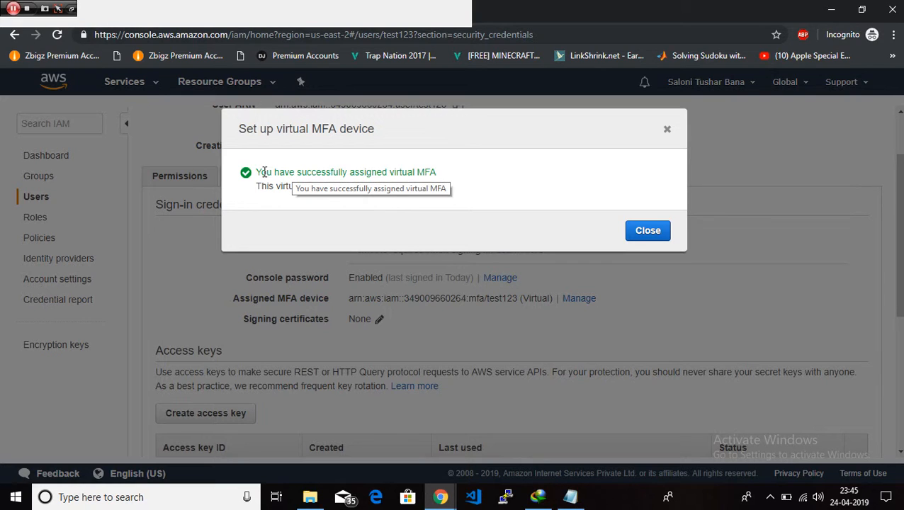
pyautogui.moveTo(257, 172); pyautogui.dragTo(306, 173)
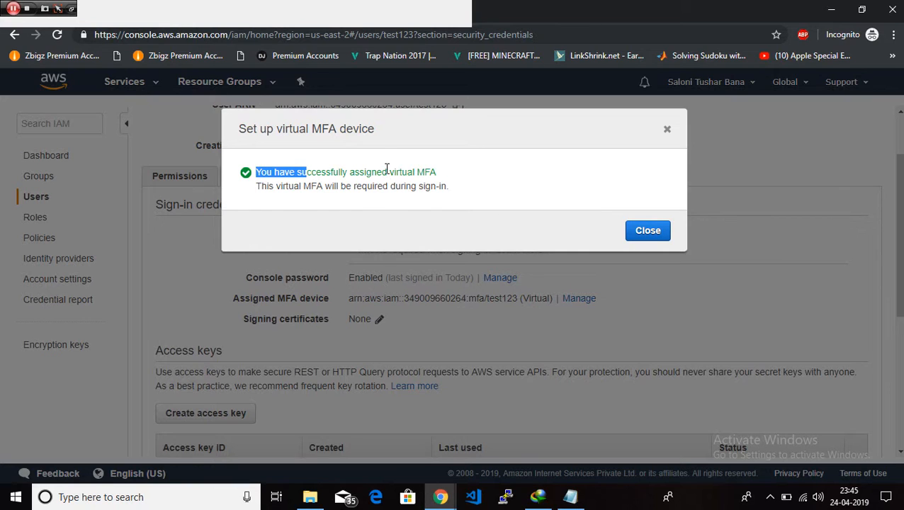
pyautogui.click(640, 232)
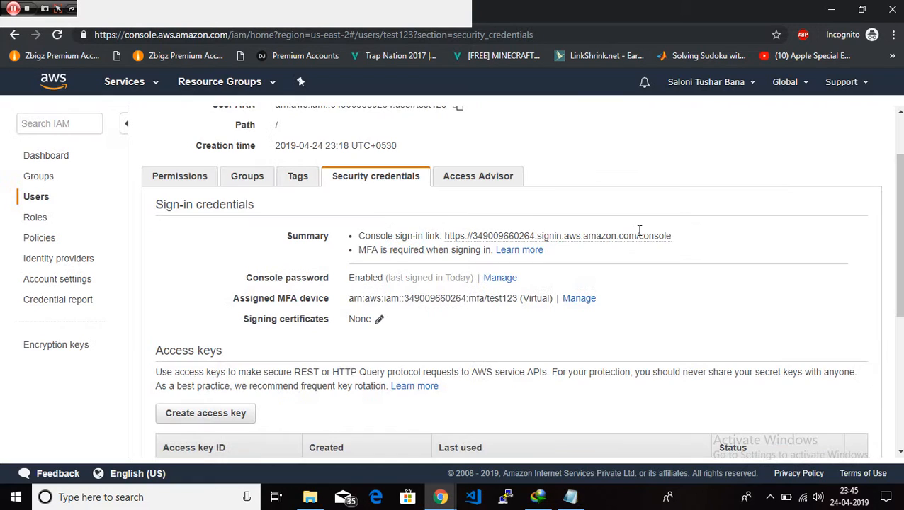
# Review the security credentials of test123 and return to the list of IAM users.
pyautogui.scroll(1, 389, 187)
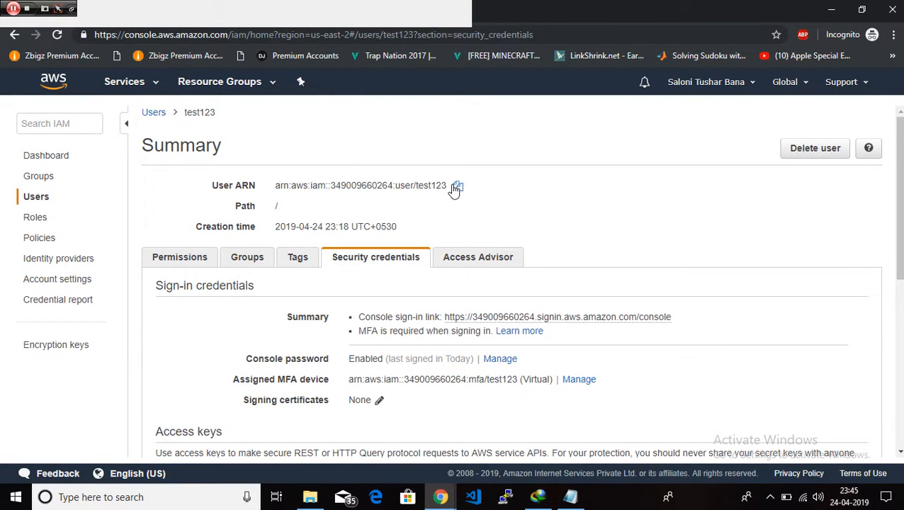
pyautogui.scroll(-3, 374, 243)
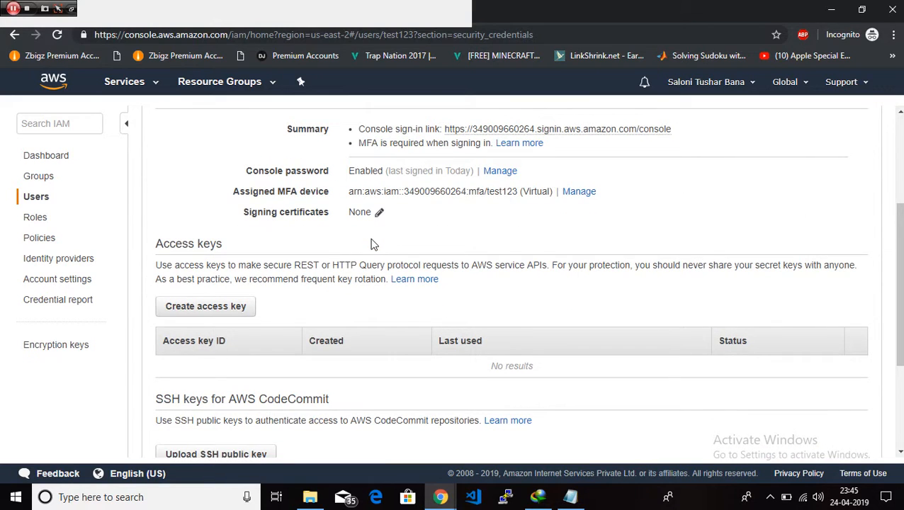
pyautogui.scroll(-1, 362, 310)
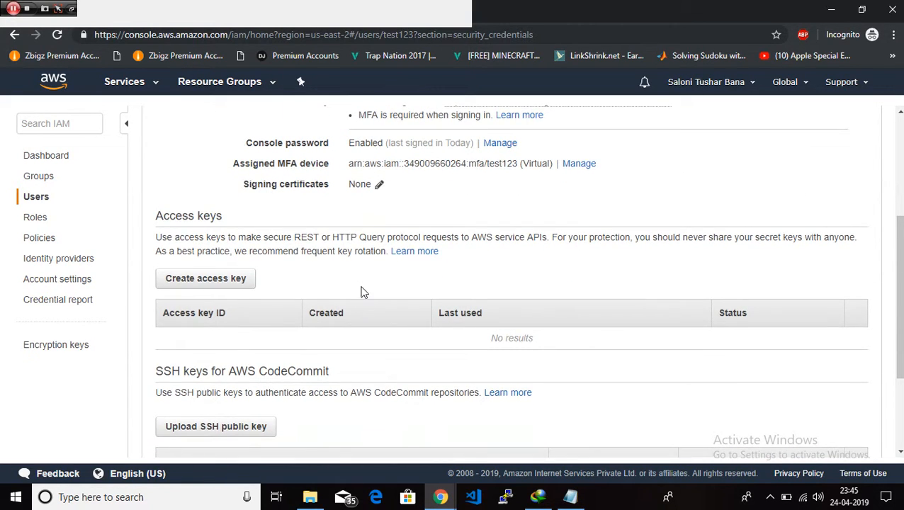
pyautogui.scroll(3, 362, 292)
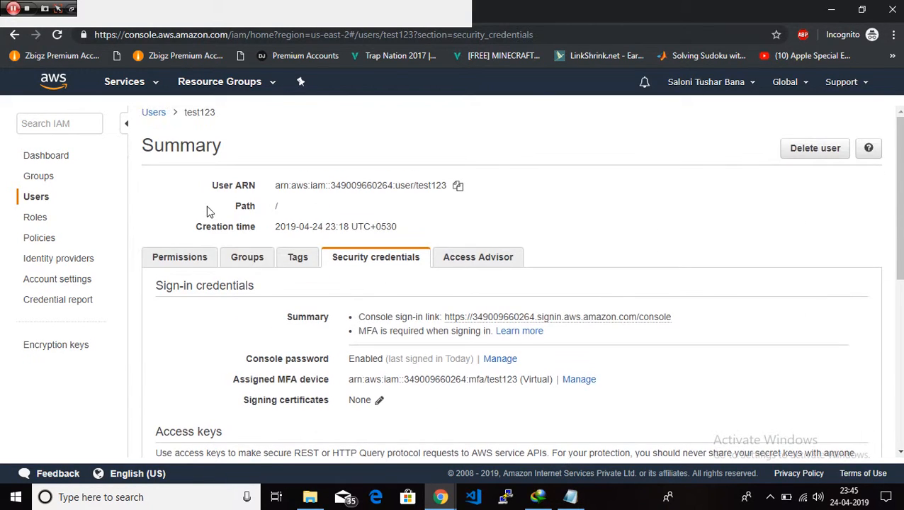
pyautogui.click(160, 113)
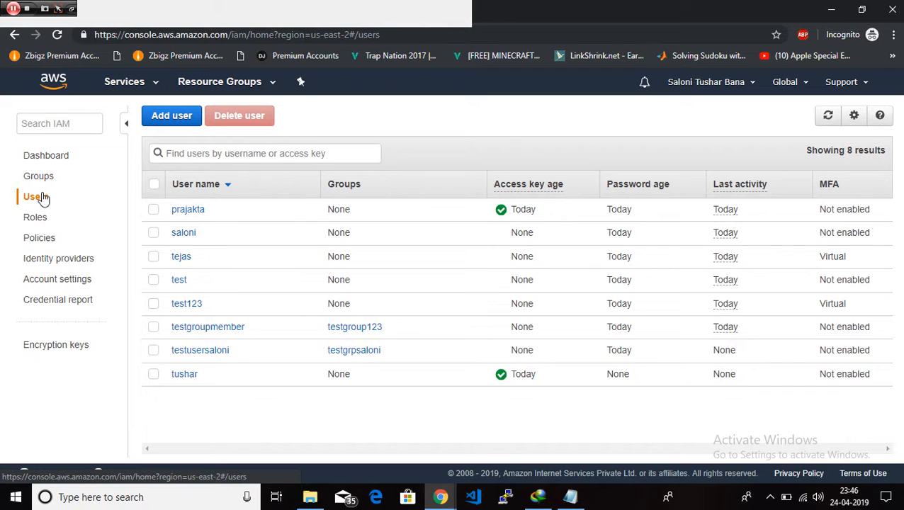
# Search the AWS services for "iam" and open the IAM dashboard.
pyautogui.click(131, 82)
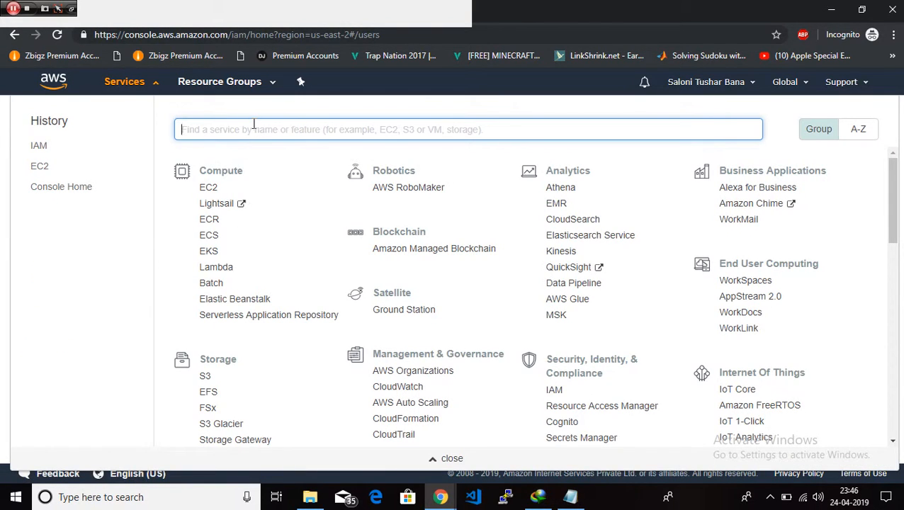
pyautogui.write('iam')
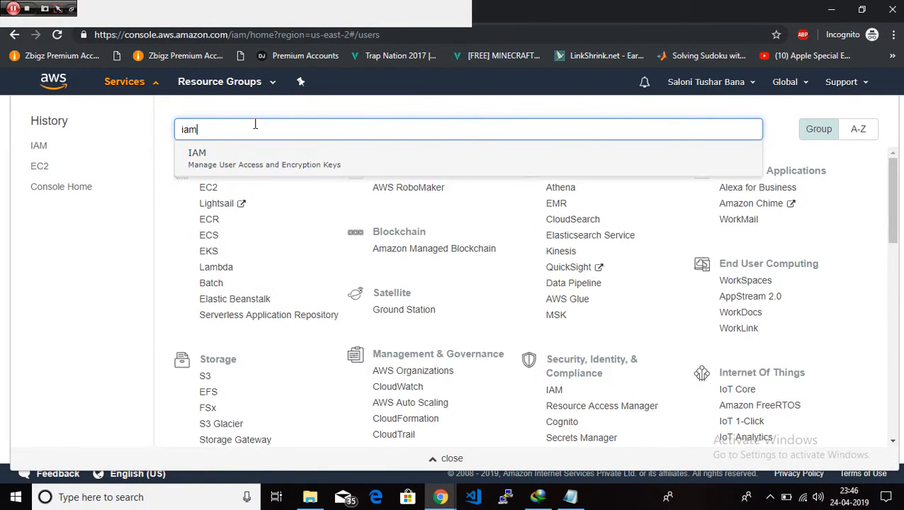
pyautogui.click(257, 165)
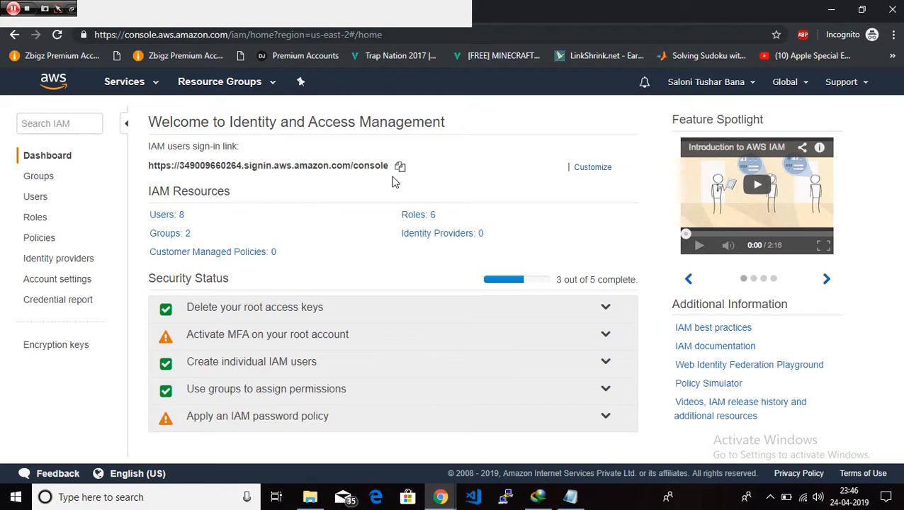
# Copy the IAM users sign-in link and load it in a separate incognito window.
pyautogui.click(401, 168)
pyautogui.hotkey('ctrl', 't')
pyautogui.hotkey('ctrl', 'v')
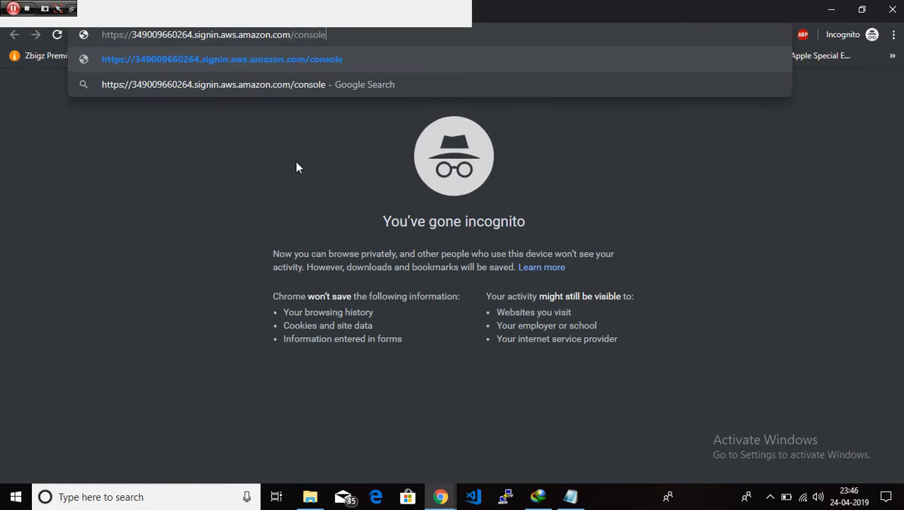
pyautogui.press('Return')
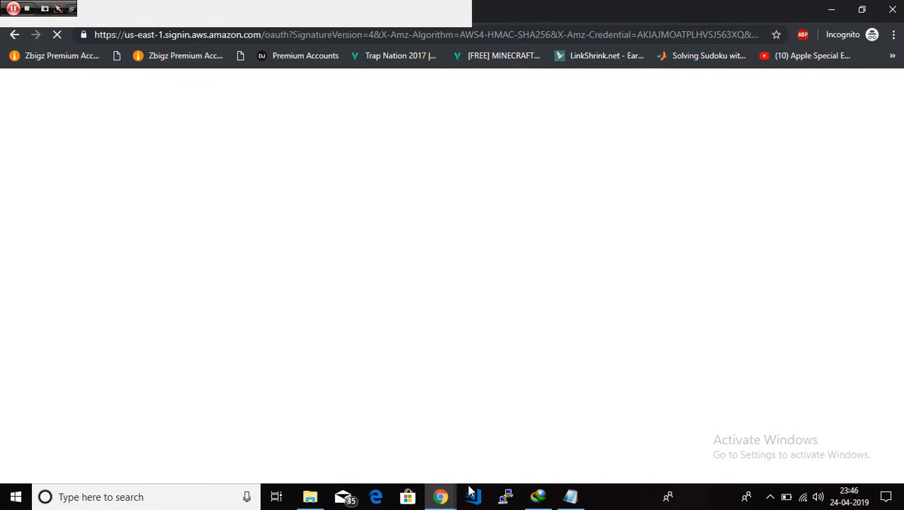
pyautogui.moveTo(440, 494)
pyautogui.moveTo(473, 447)
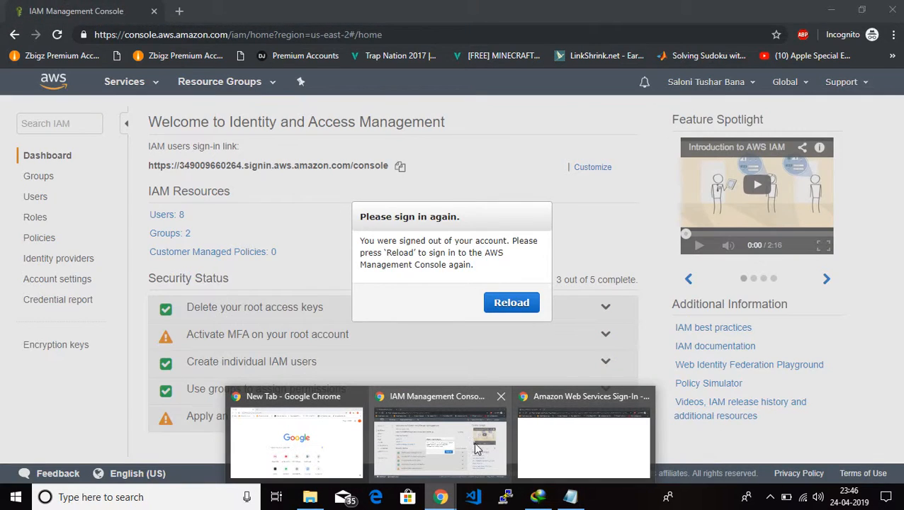
pyautogui.click(589, 456)
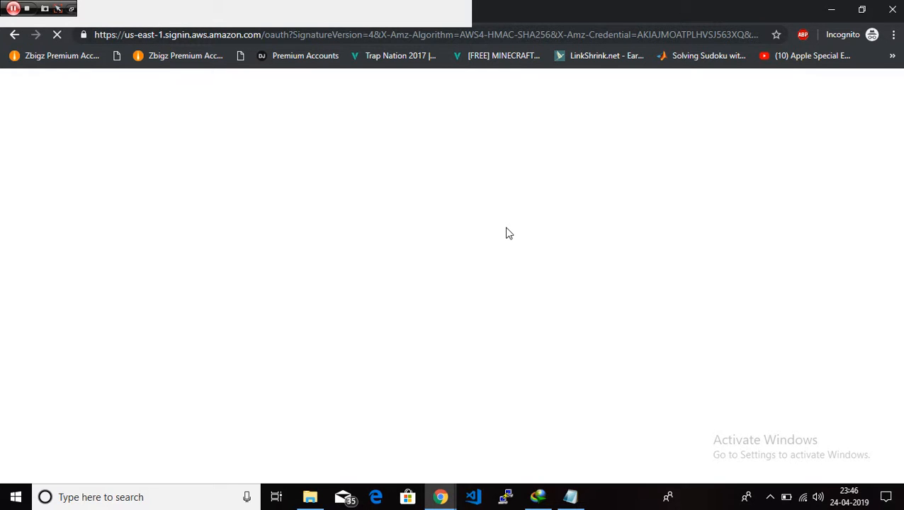
pyautogui.moveTo(546, 19); pyautogui.dragTo(553, 94)
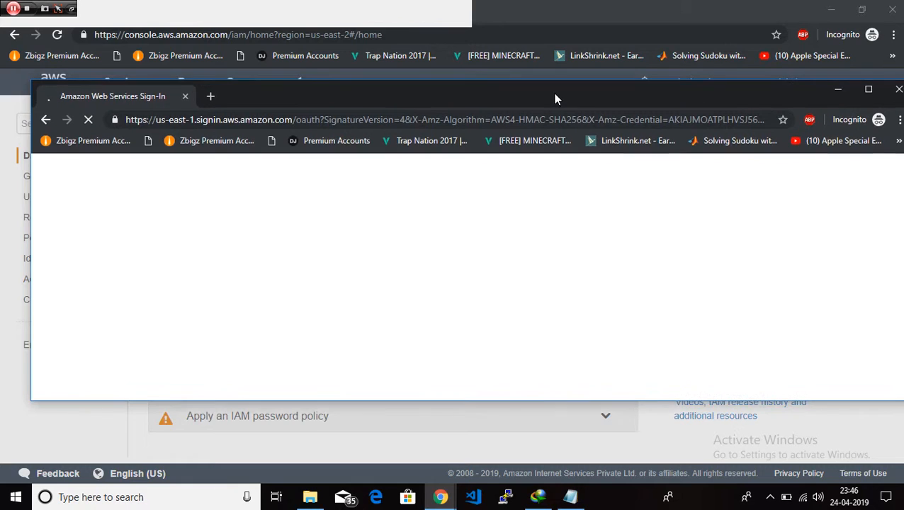
pyautogui.doubleClick(554, 97)
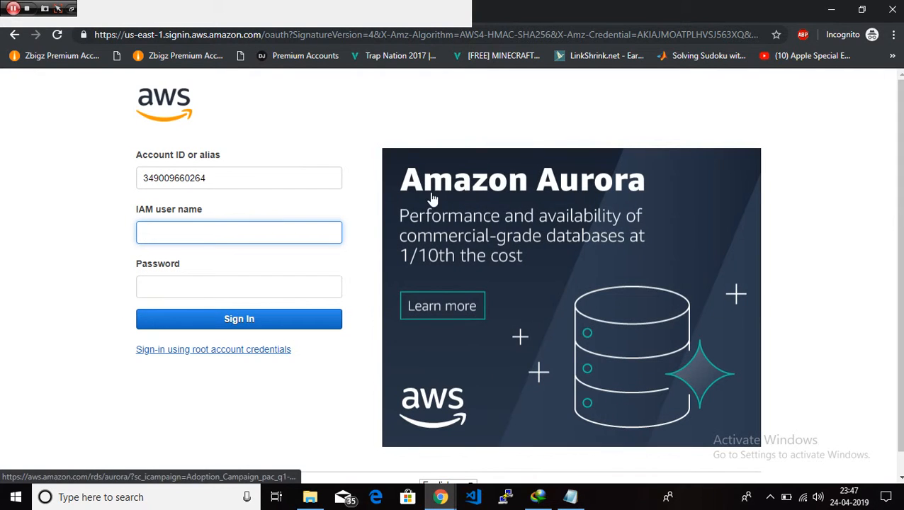
# Try to sign in with the IAM user name test1234 and the account password.
pyautogui.click(229, 235)
pyautogui.write('tes')
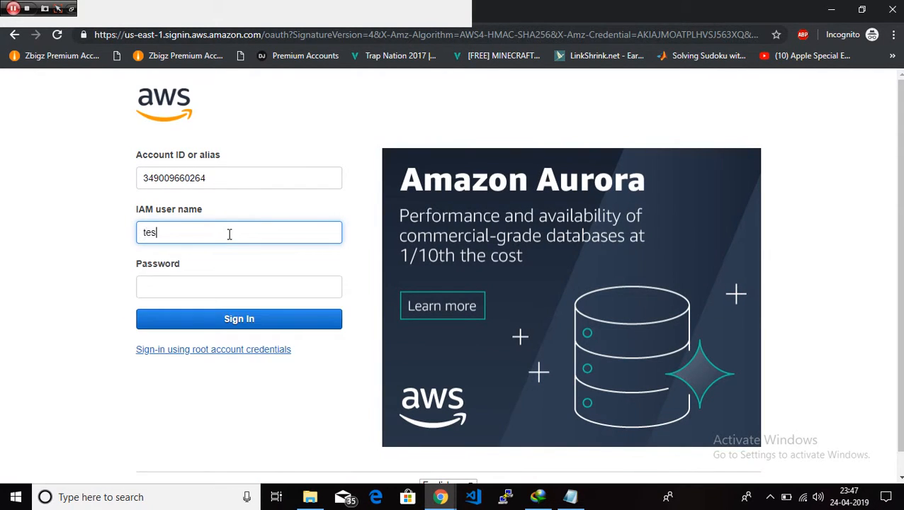
pyautogui.write('t1234')
pyautogui.press('Tab')
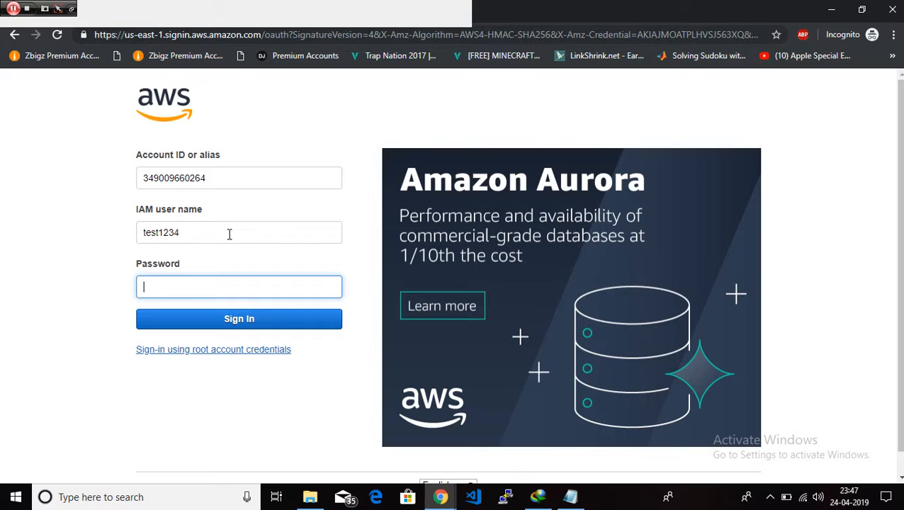
pyautogui.click(250, 327)
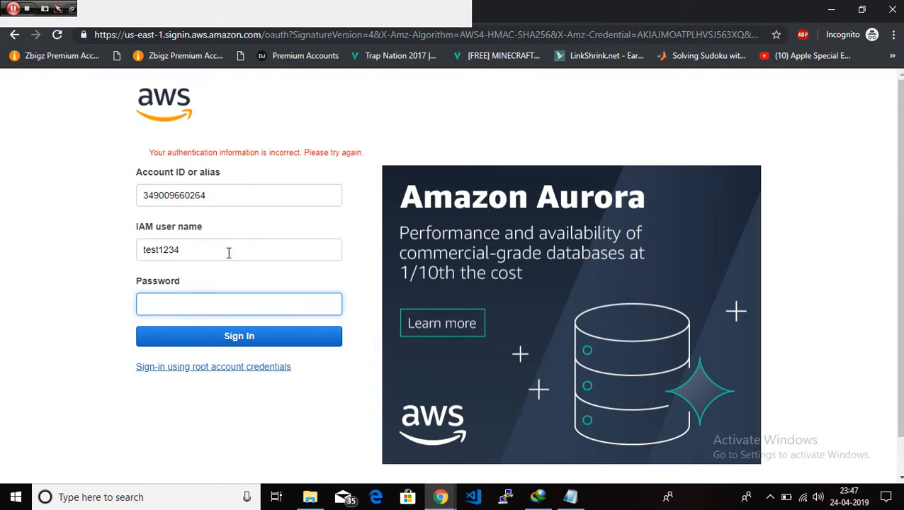
# Correct the IAM user name on the sign-in form to test123.
pyautogui.click(223, 245)
pyautogui.press('BackSpace')
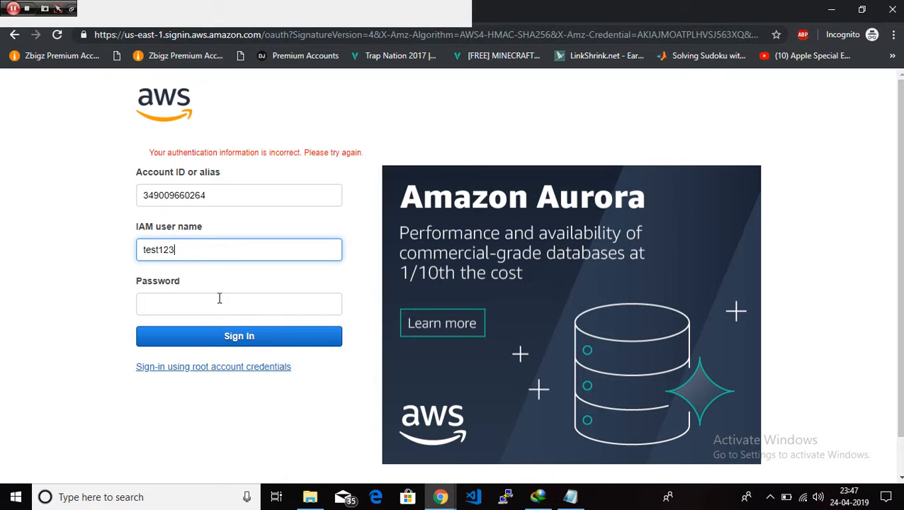
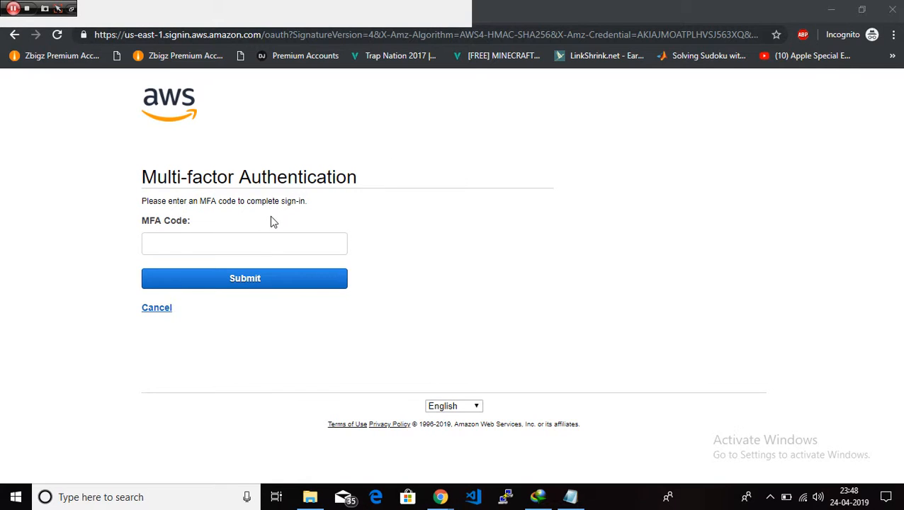
# Enter the verification code in the MFA Code field and submit it to complete the IAM user's sign-in.
pyautogui.click(246, 246)
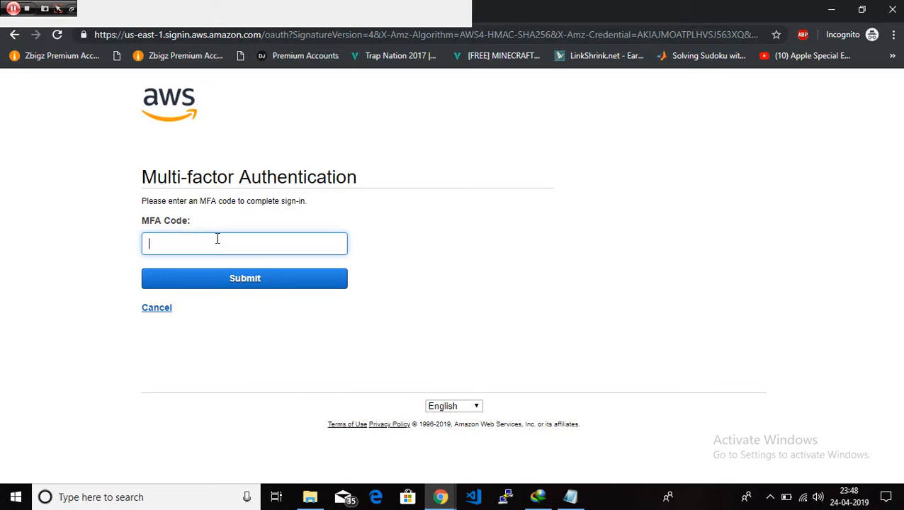
pyautogui.click(260, 278)
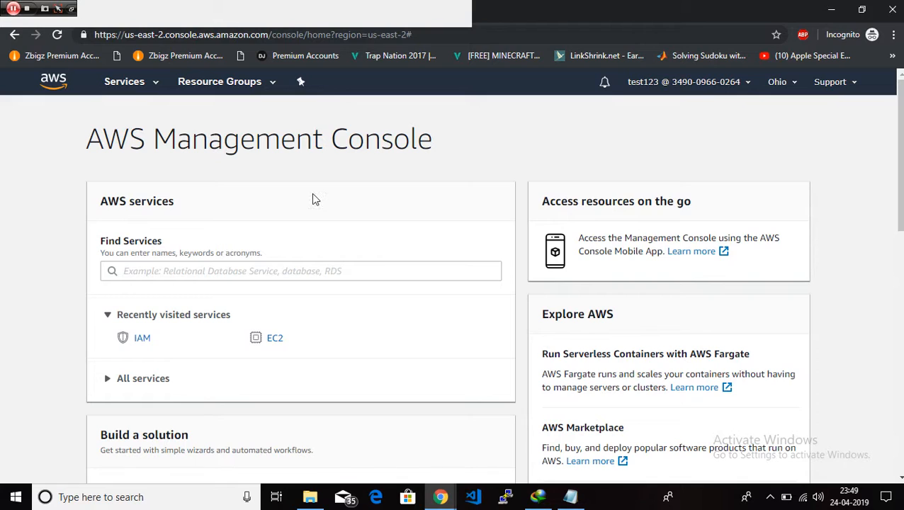
pyautogui.click(16, 11)
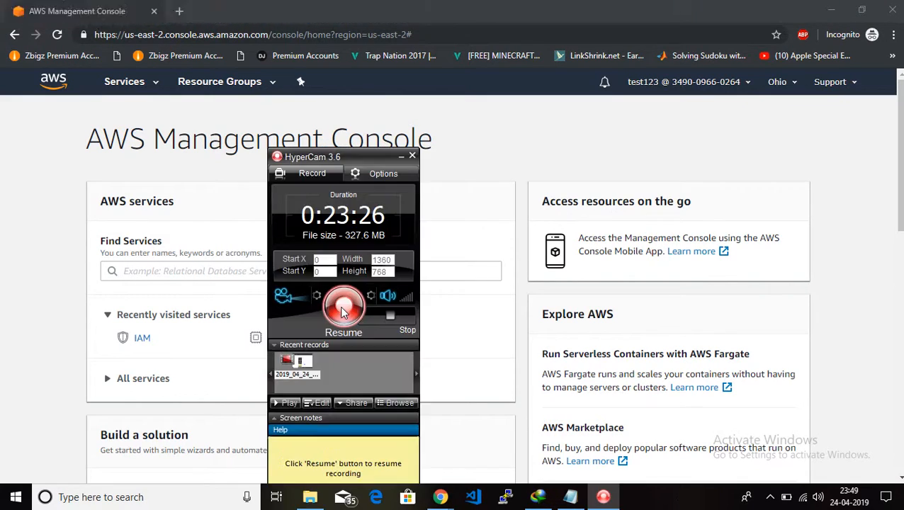
pyautogui.click(343, 306)
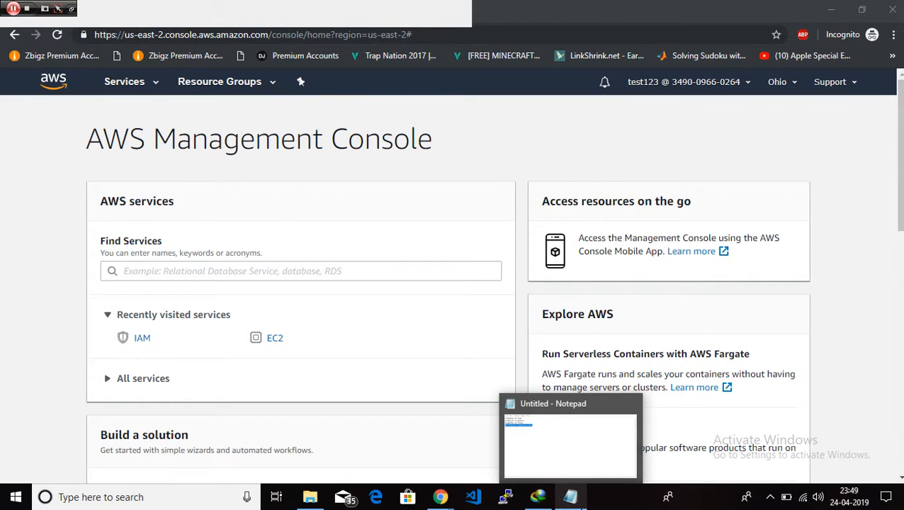
# Switch to the Notepad topic list and highlight the user, groups, roles and Multifactor Authentication lines one after another as a recap.
pyautogui.click(571, 496)
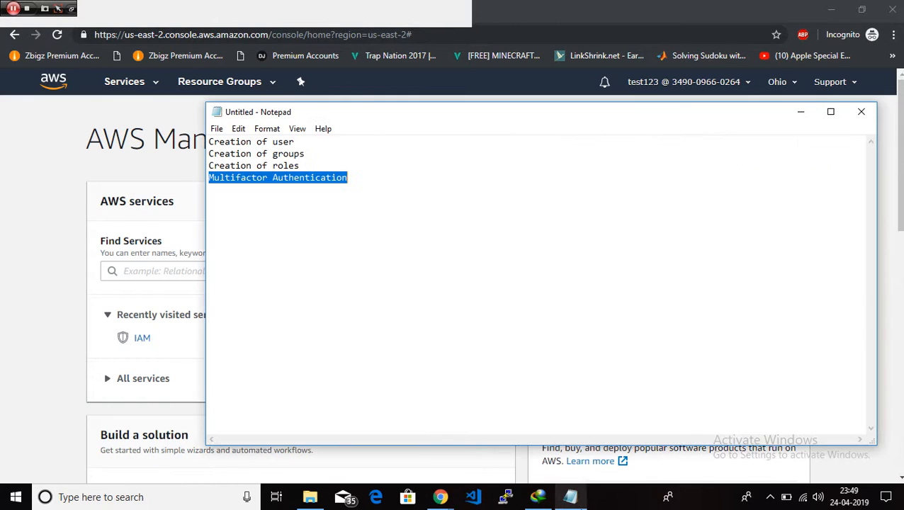
pyautogui.click(306, 141)
pyautogui.moveTo(295, 141); pyautogui.dragTo(208, 141)
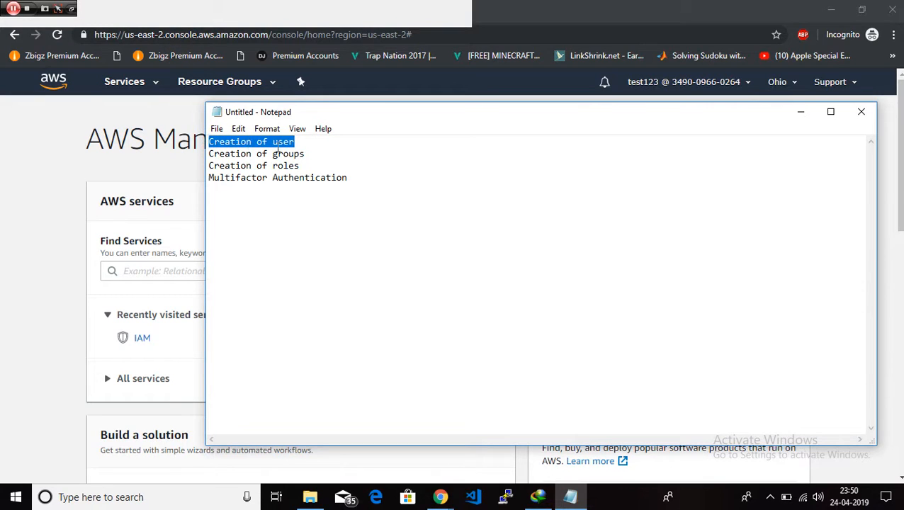
pyautogui.click(307, 148)
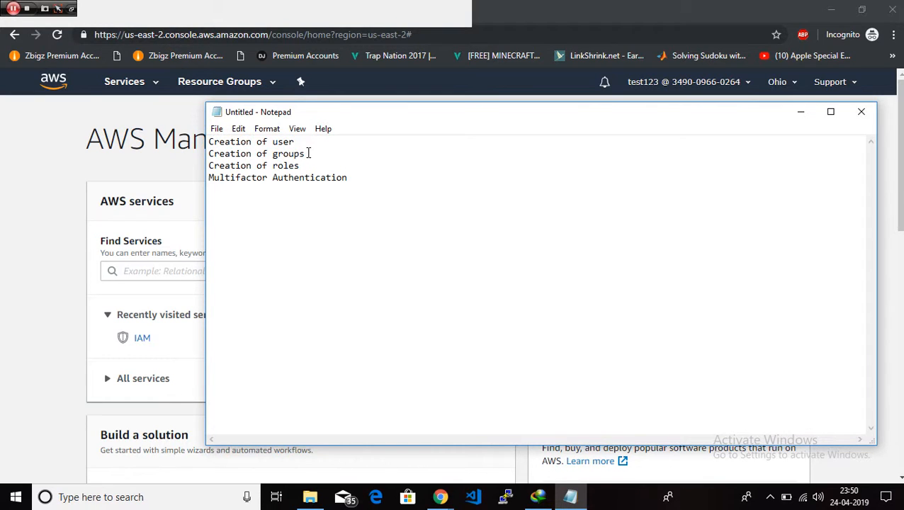
pyautogui.moveTo(307, 152); pyautogui.dragTo(205, 154)
pyautogui.click(322, 154)
pyautogui.moveTo(300, 166); pyautogui.dragTo(201, 165)
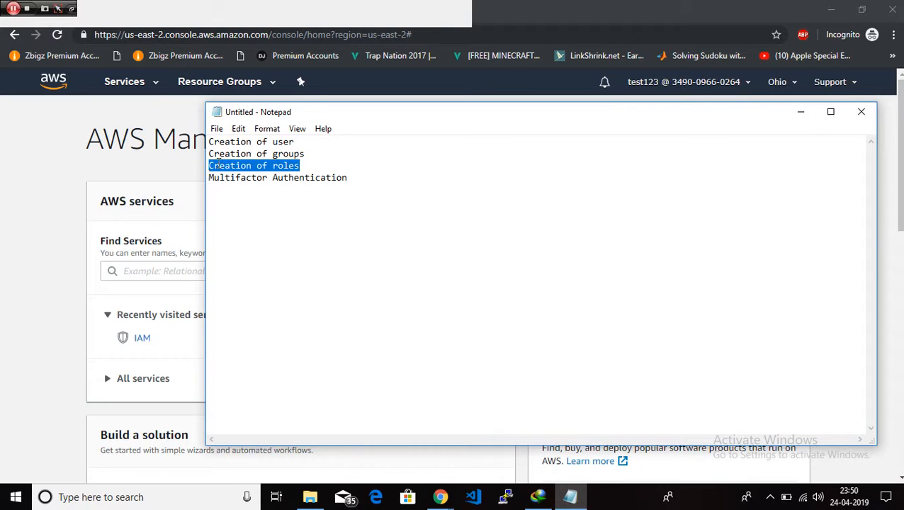
pyautogui.click(303, 165)
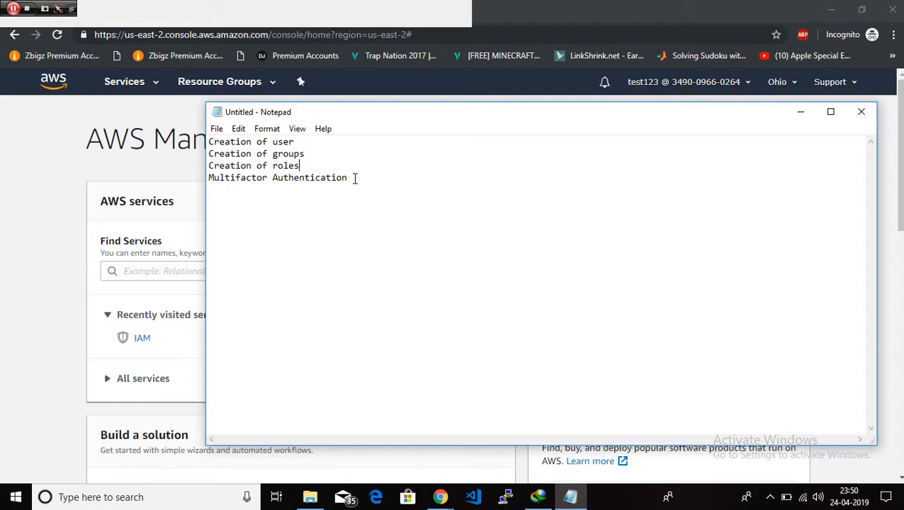
pyautogui.moveTo(355, 177); pyautogui.dragTo(210, 183)
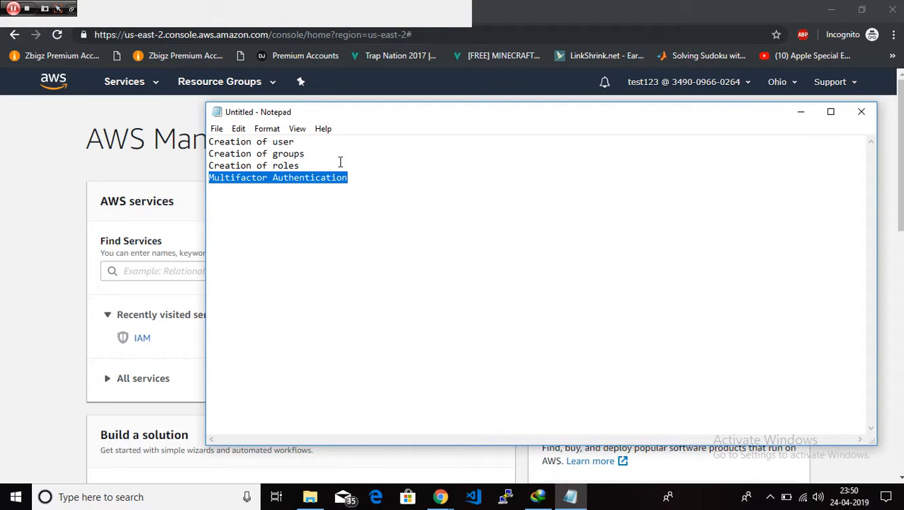
pyautogui.click(70, 10)
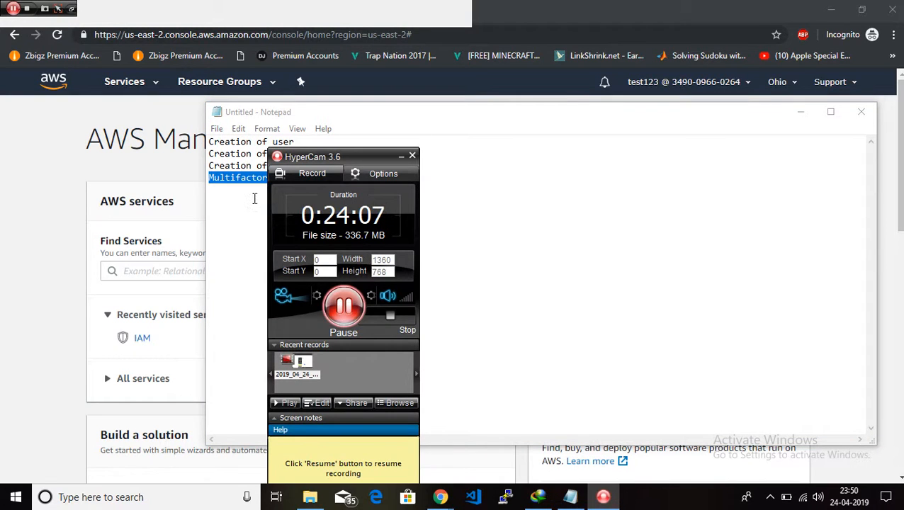